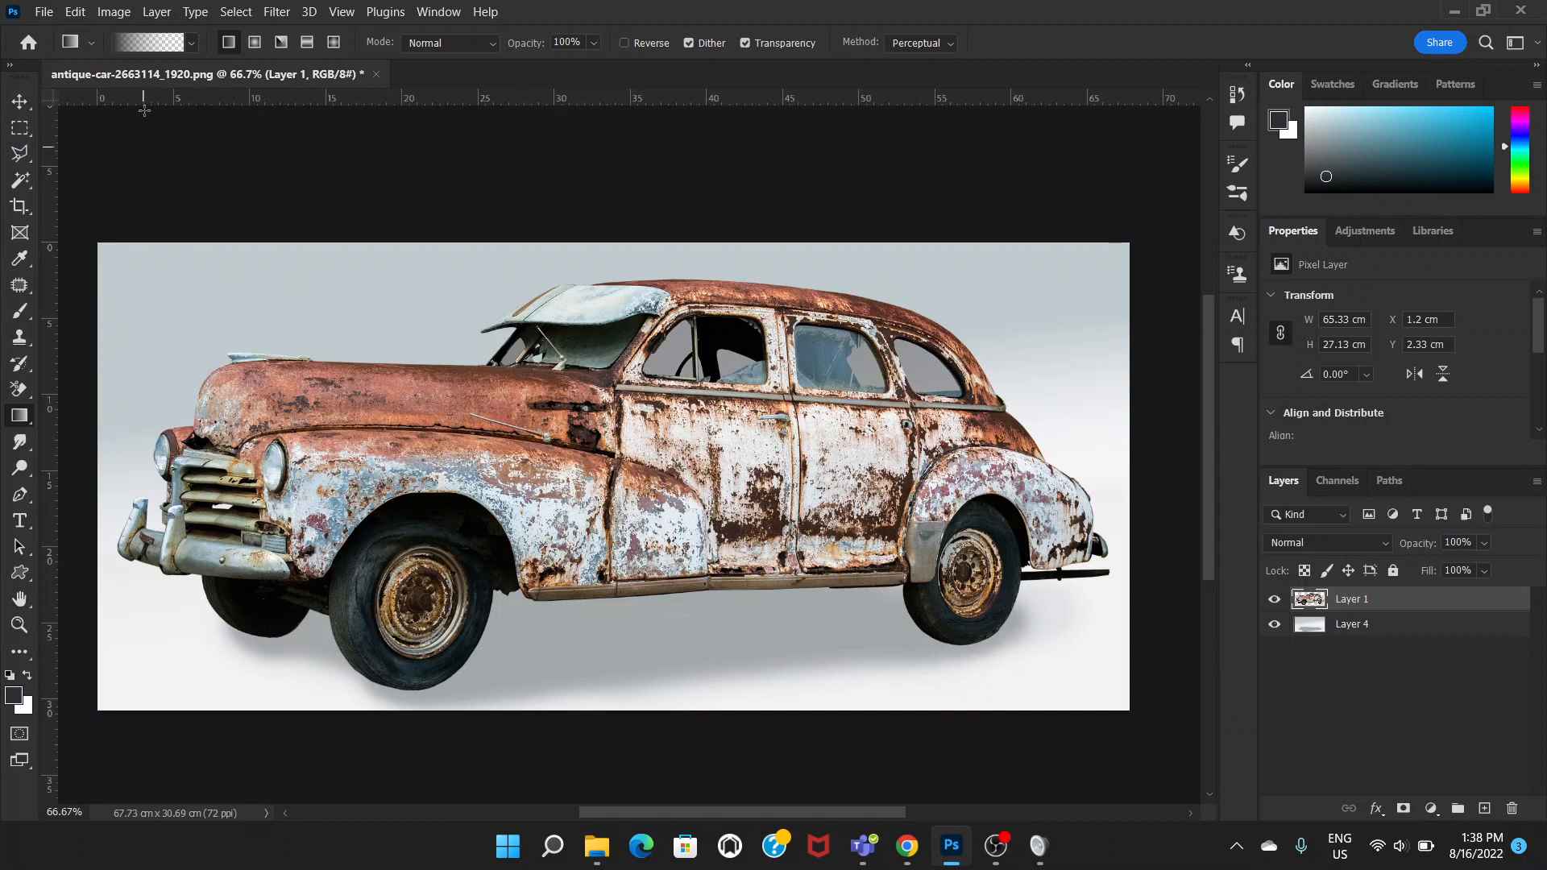
- Duplicate the antique car image under its default copy name and desaturate the car layer in the duplicate
click(113, 12)
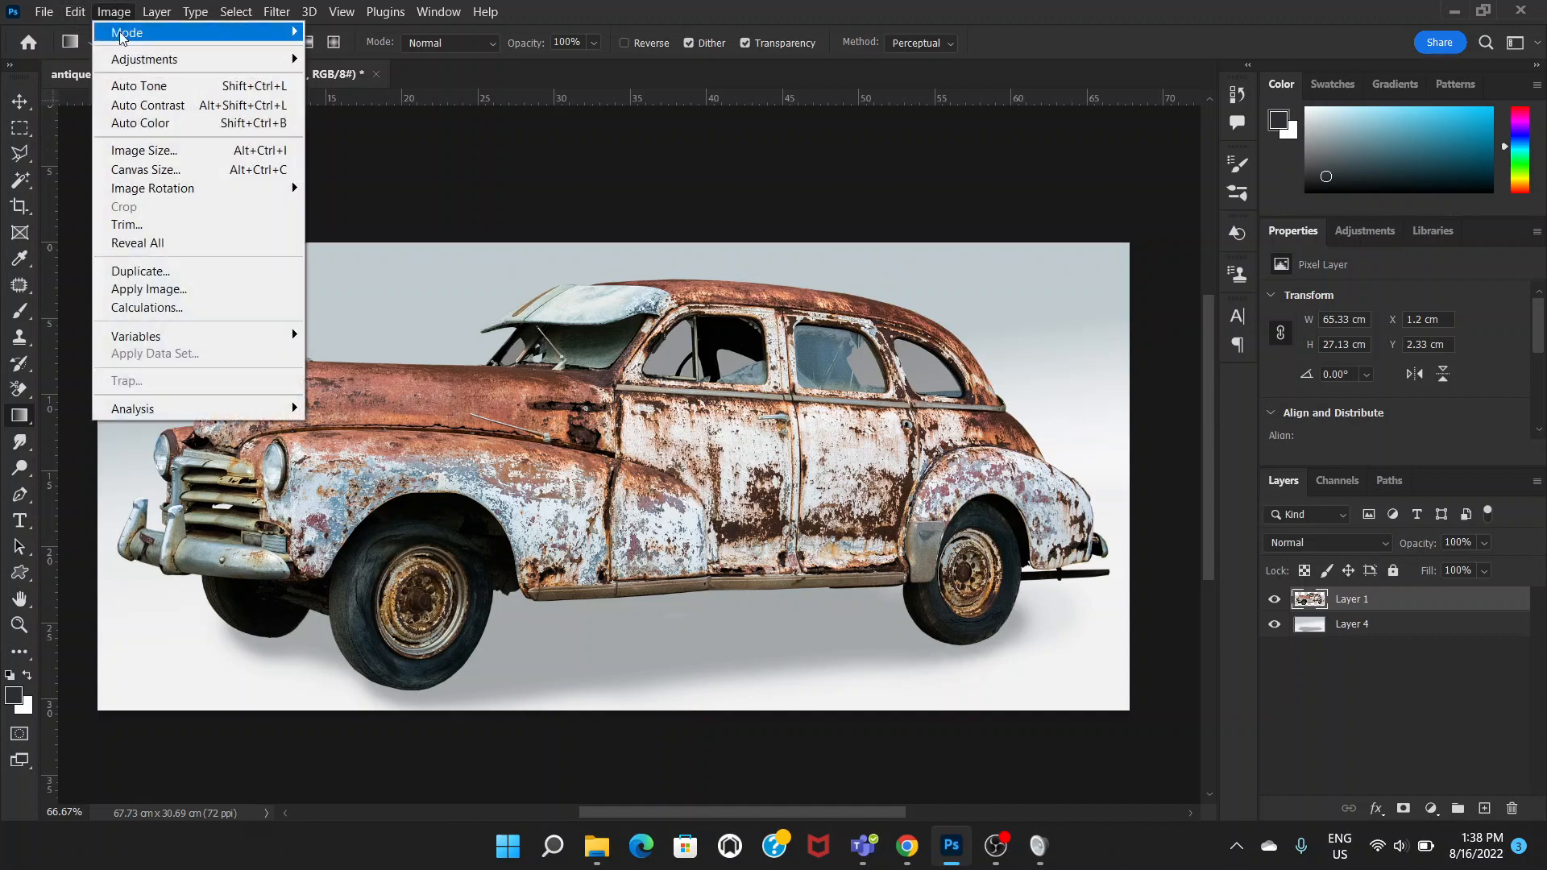
click(172, 272)
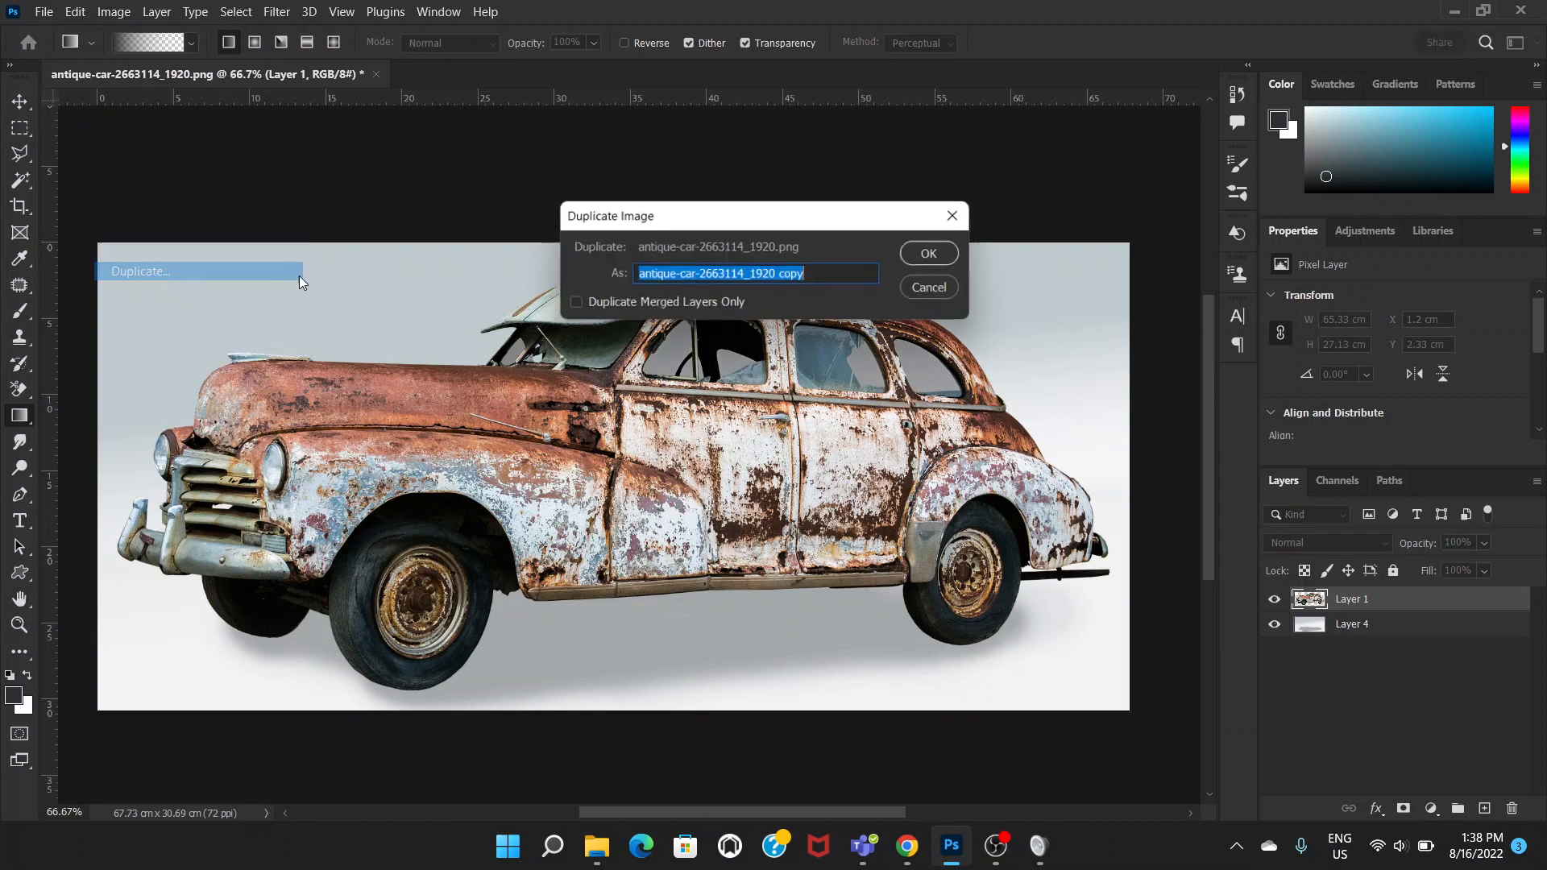
click(936, 256)
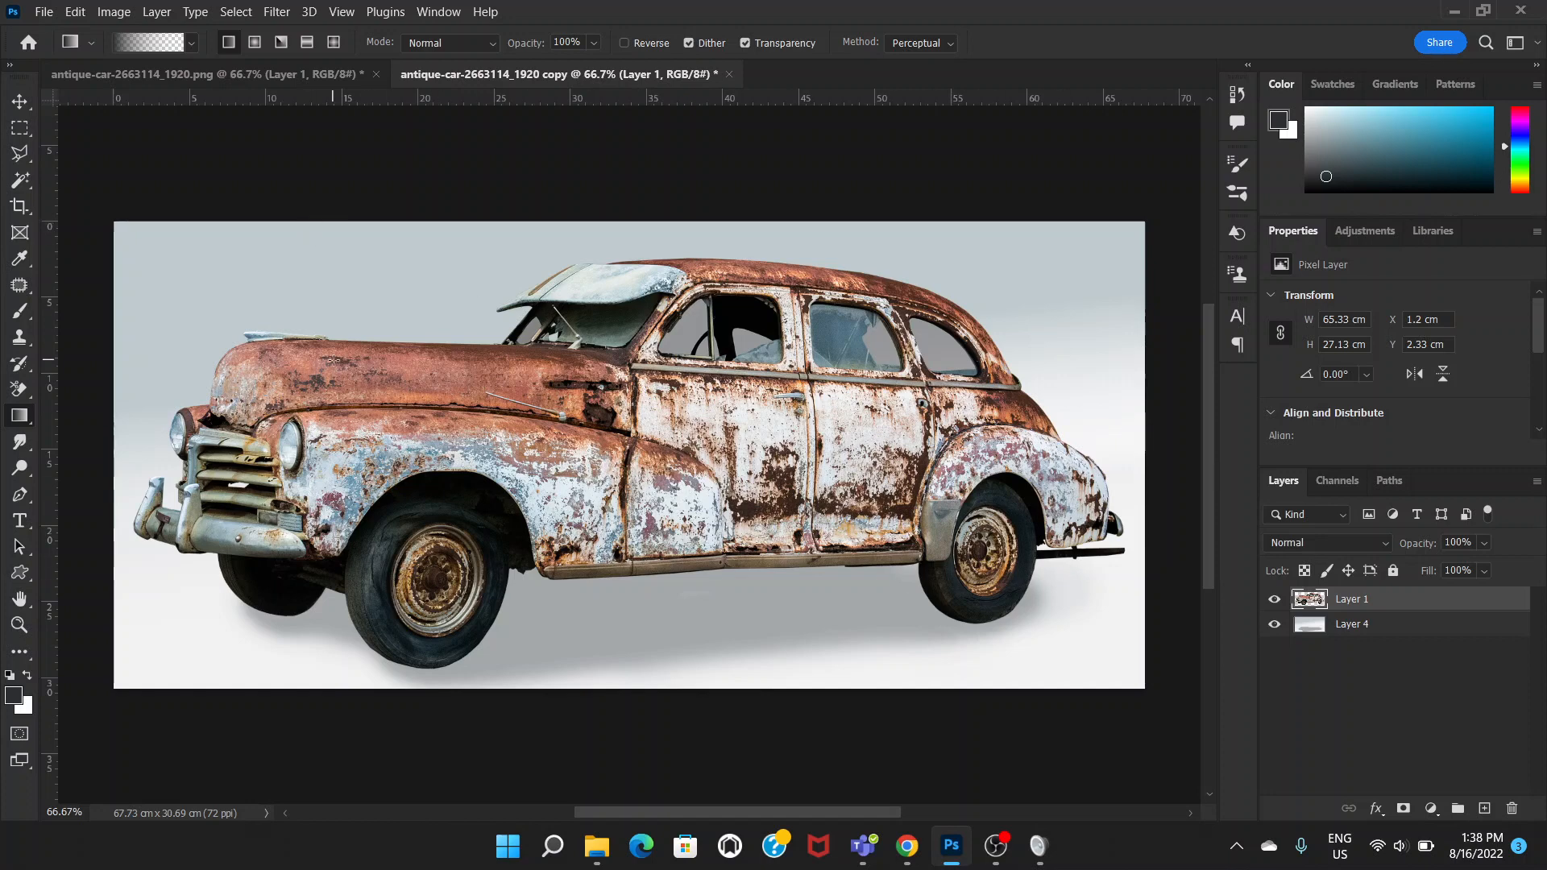
click(115, 12)
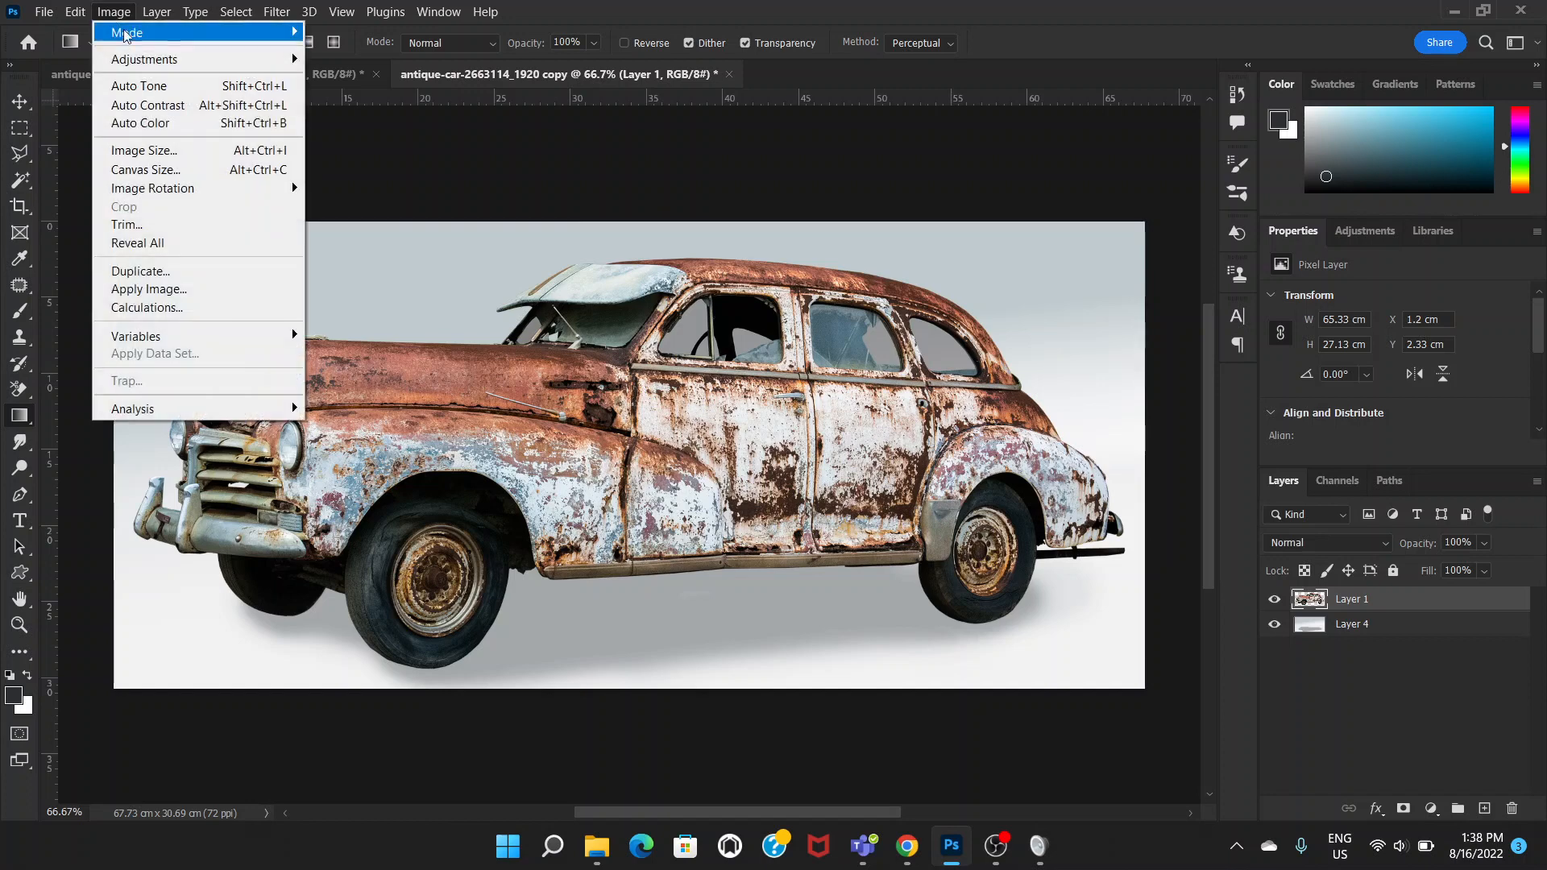
mouse_move(201, 59)
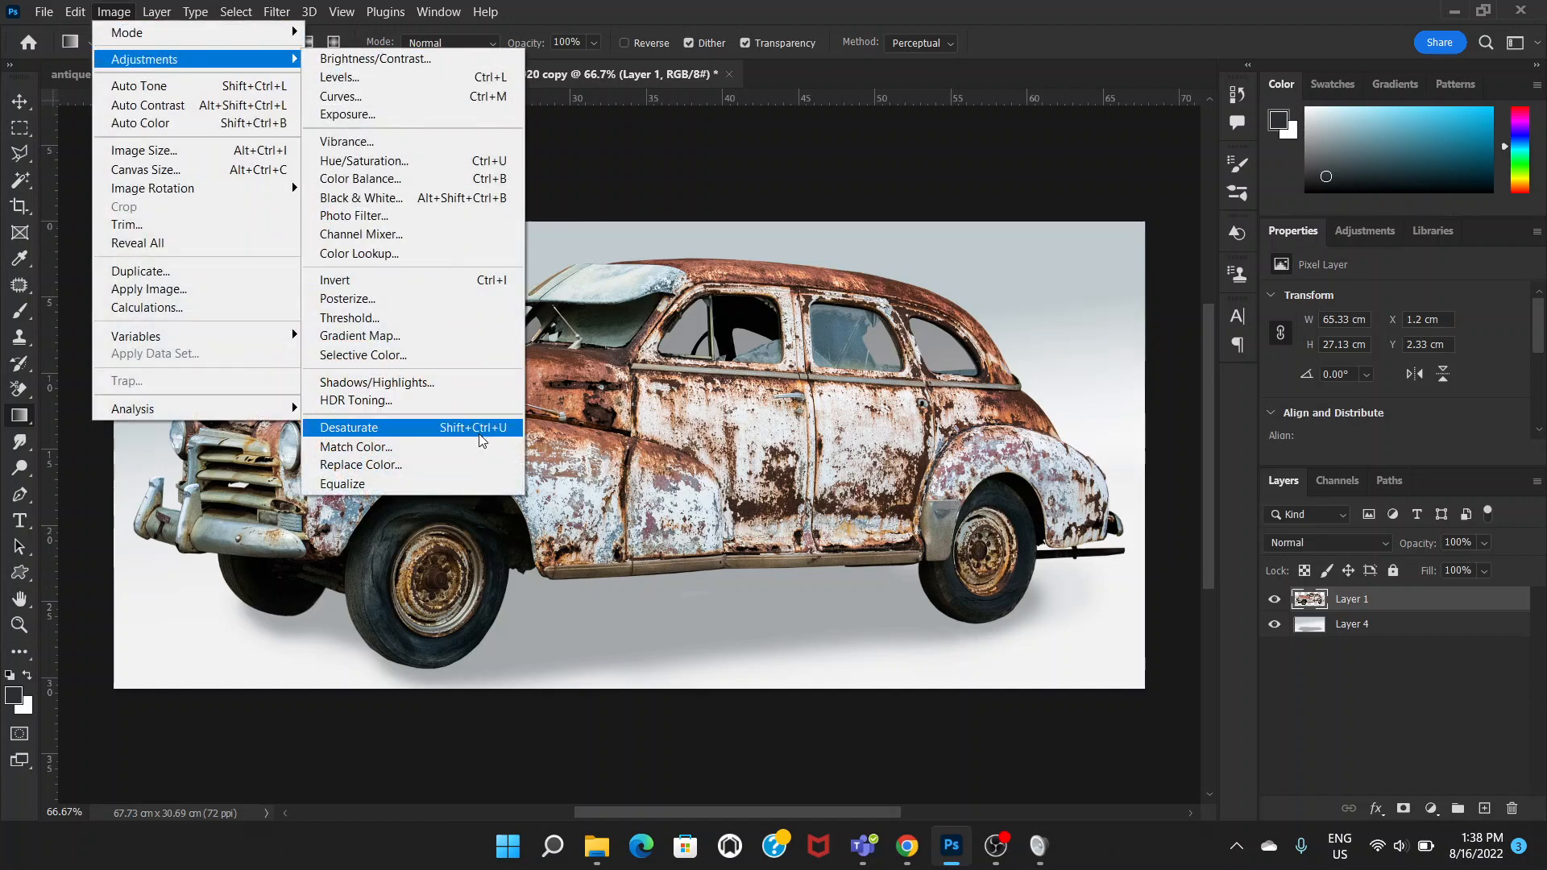
click(439, 432)
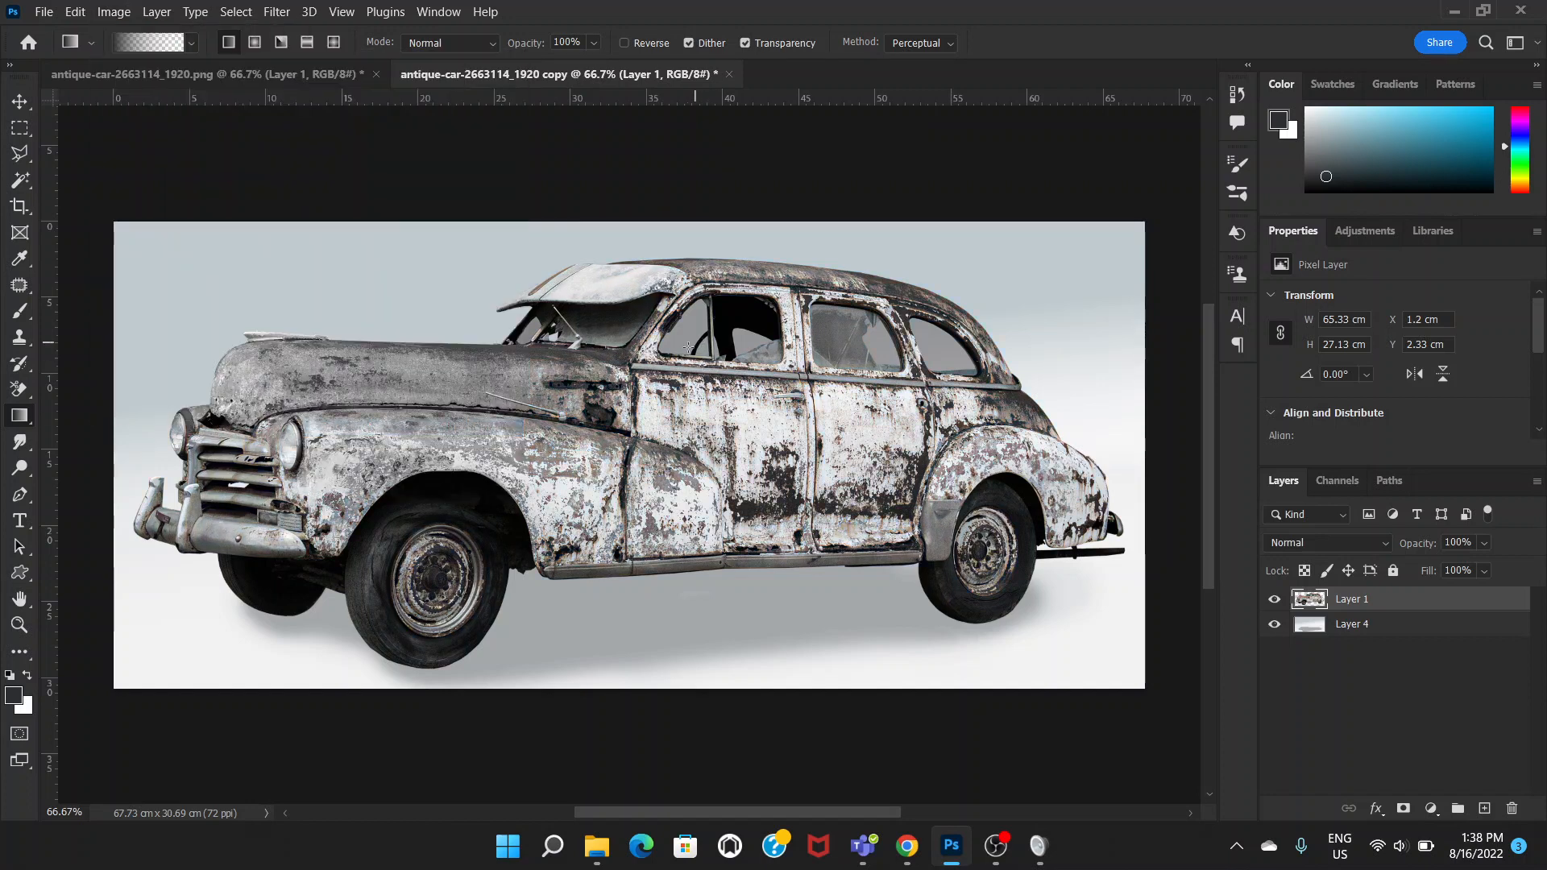
- Apply a Gaussian Blur with a radius of about 3.3 pixels to the desaturated car layer
click(277, 12)
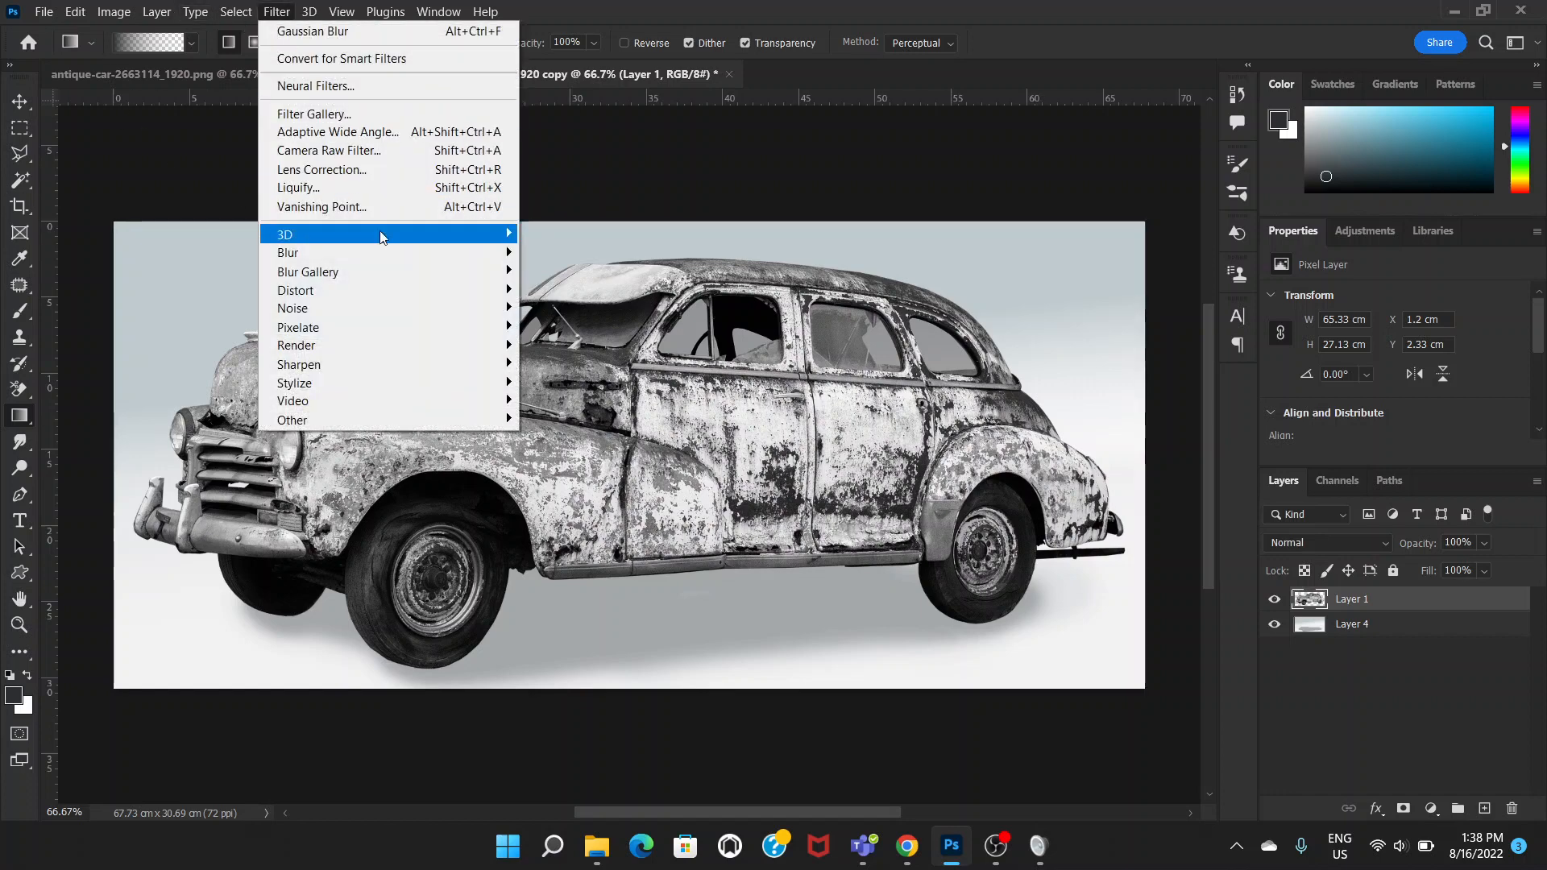
mouse_move(415, 254)
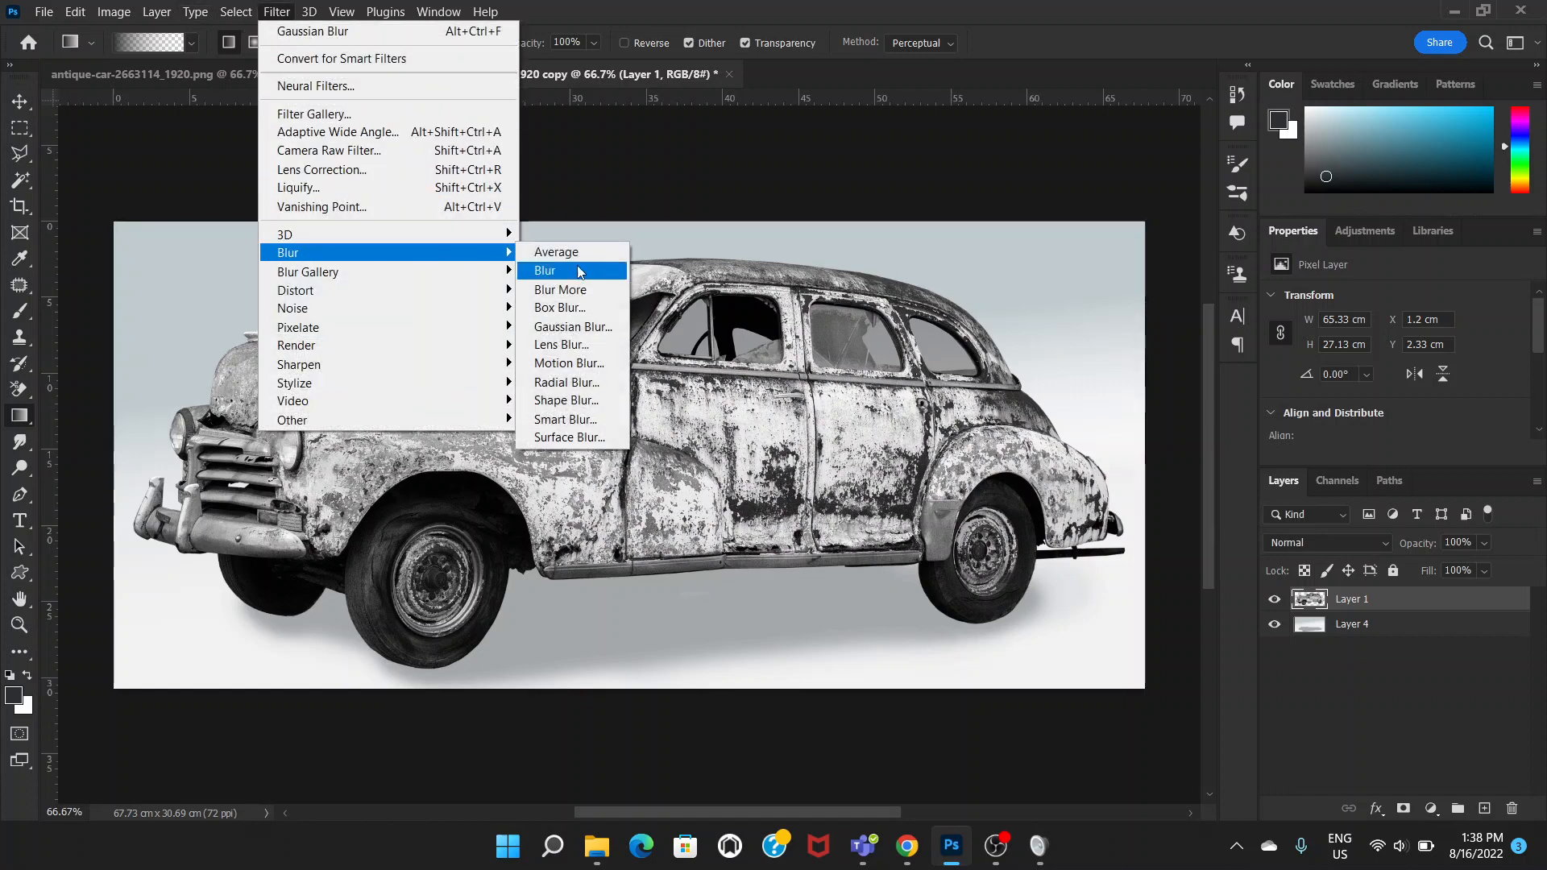
click(610, 334)
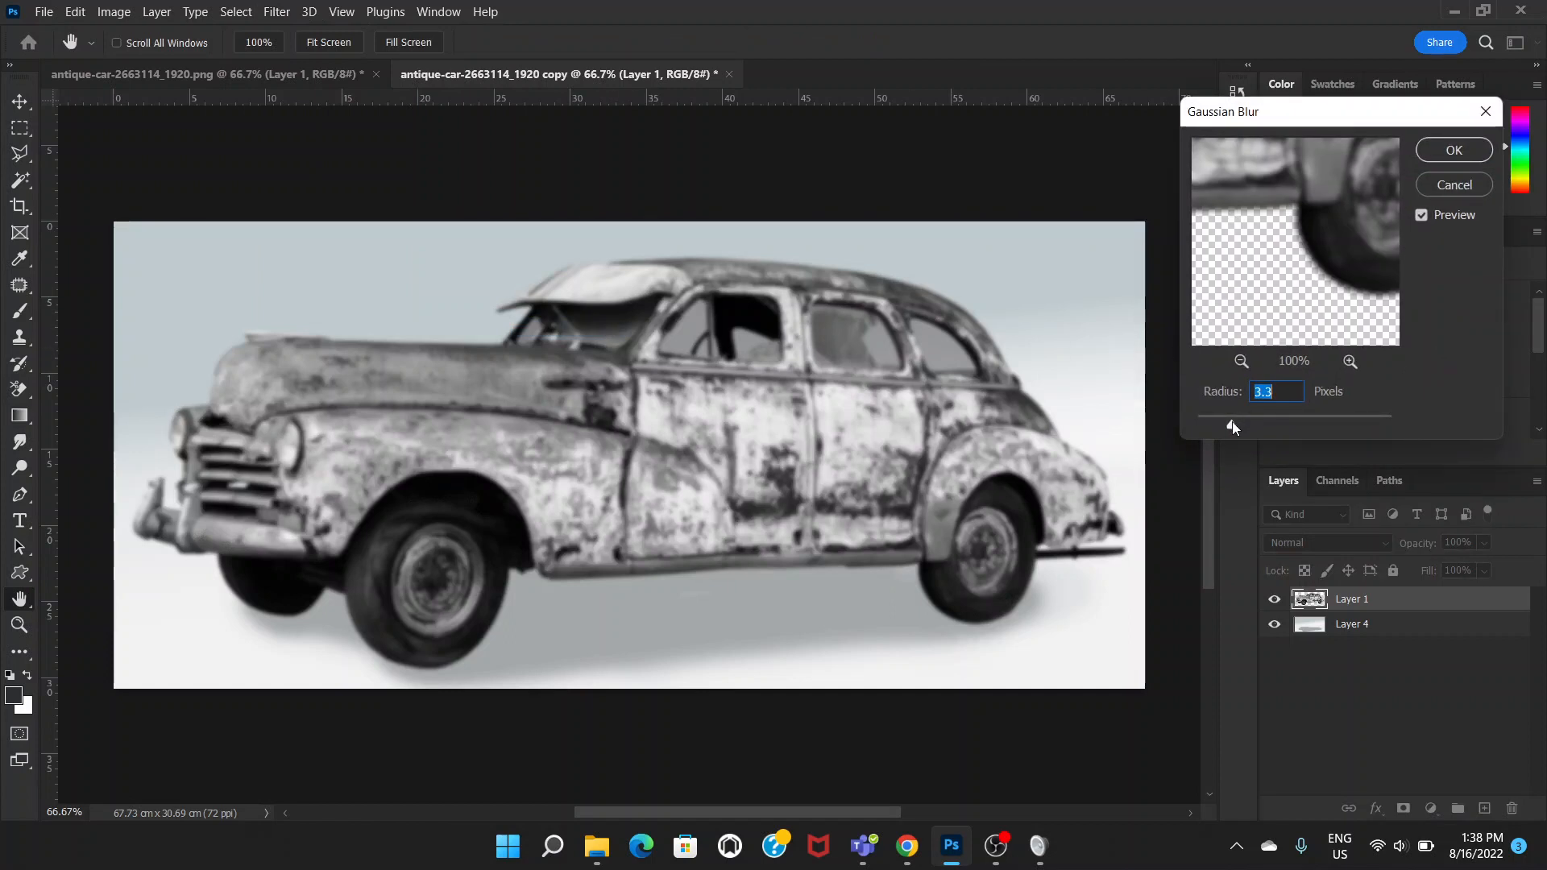
drag(1231, 423, 1230, 423)
click(1454, 150)
key(g)
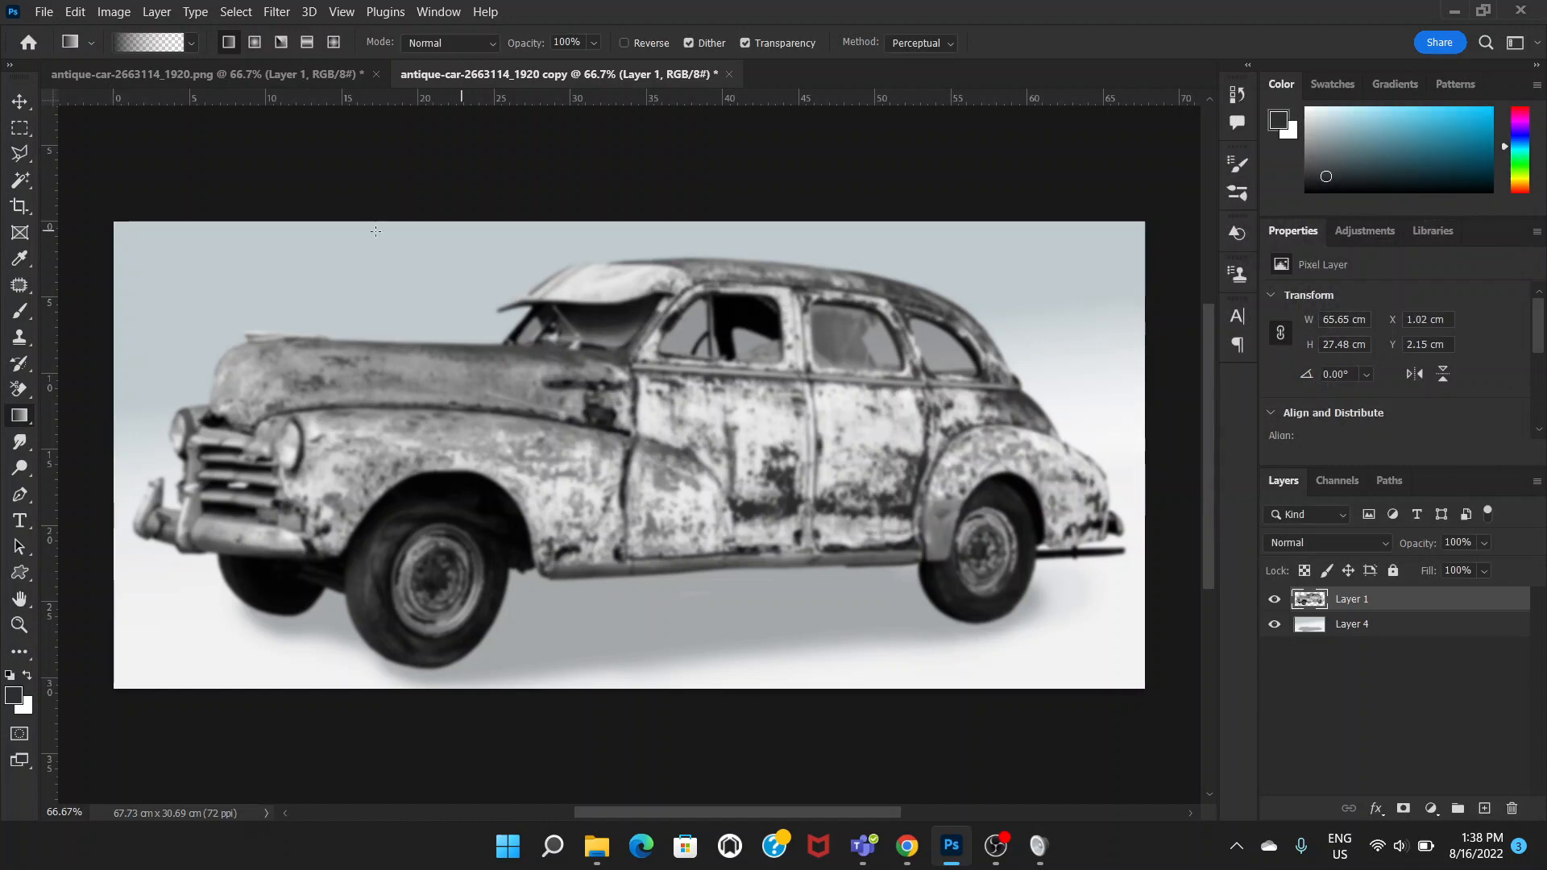
- Save the blurred copy on the computer as displaced.psd in the displacement folder, replacing the existing file with Maximize Compatibility enabled, and close it
click(45, 12)
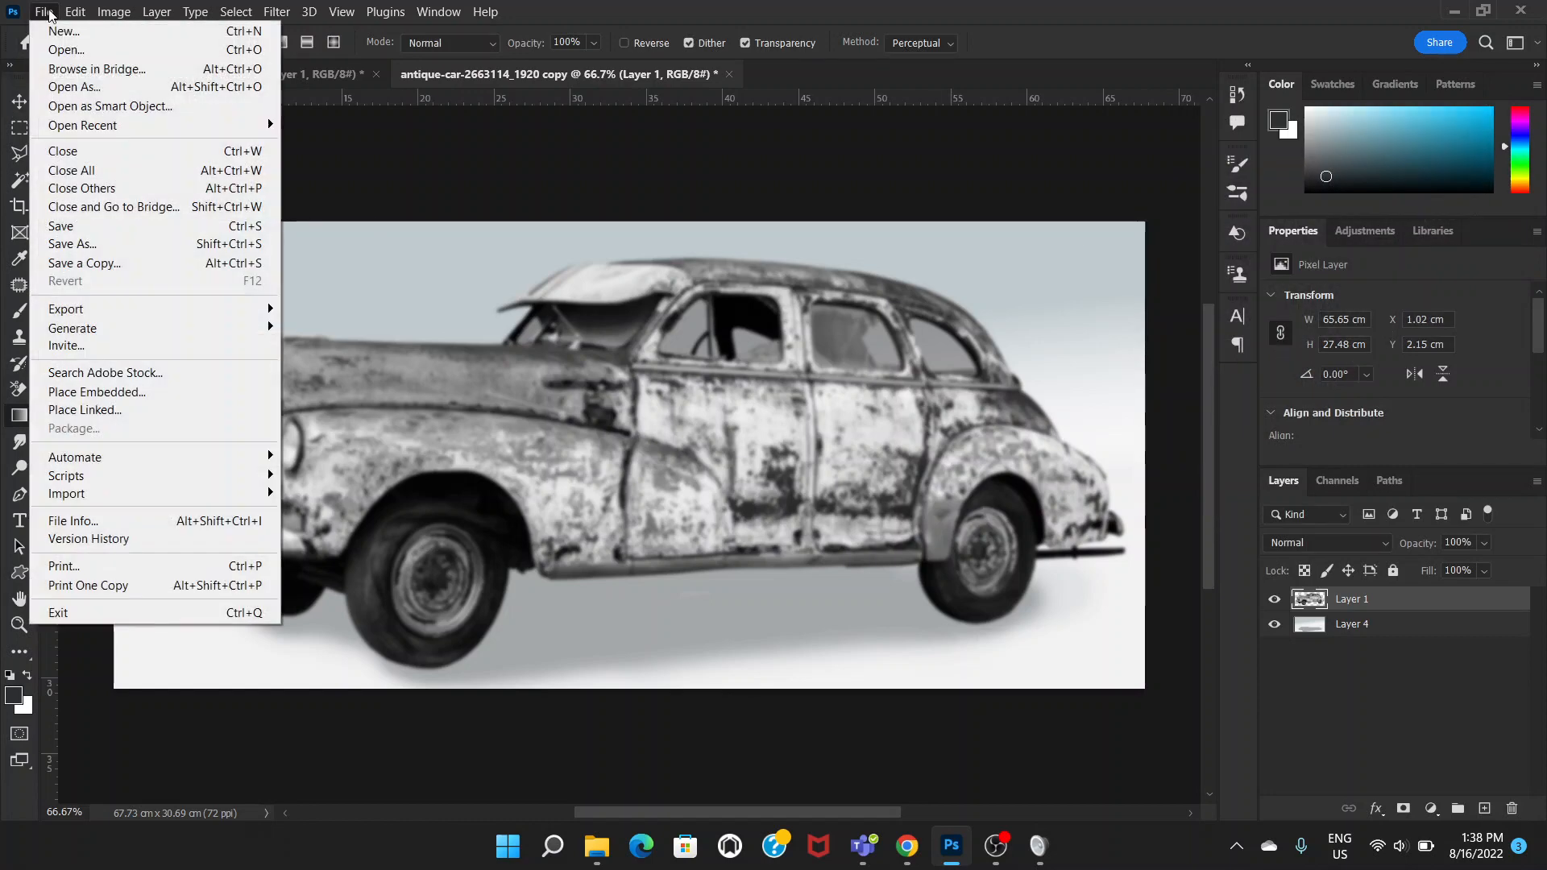
click(107, 245)
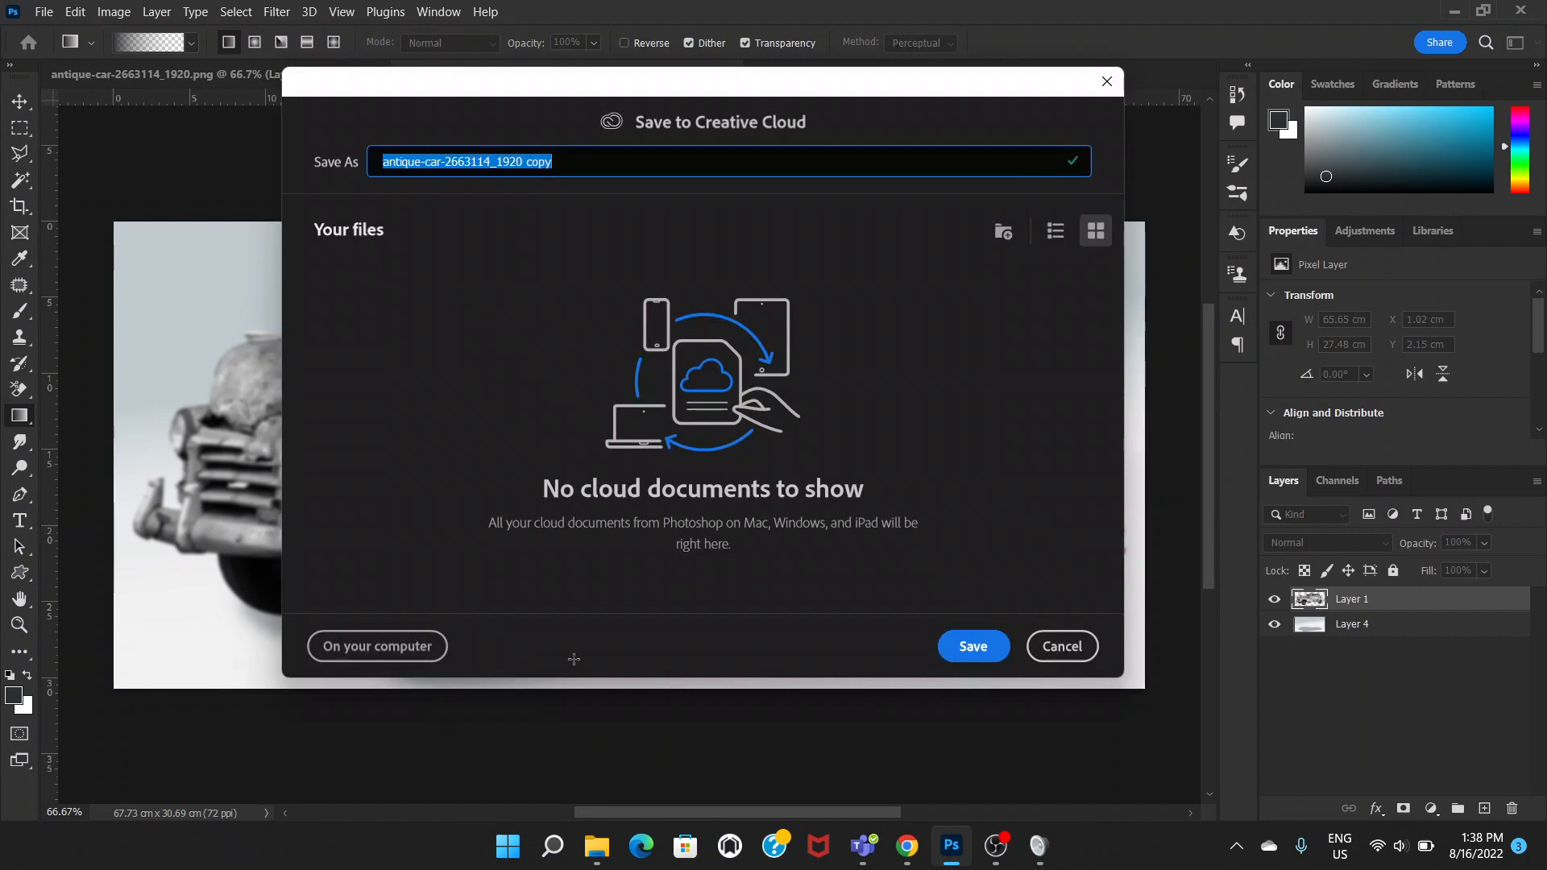
click(413, 645)
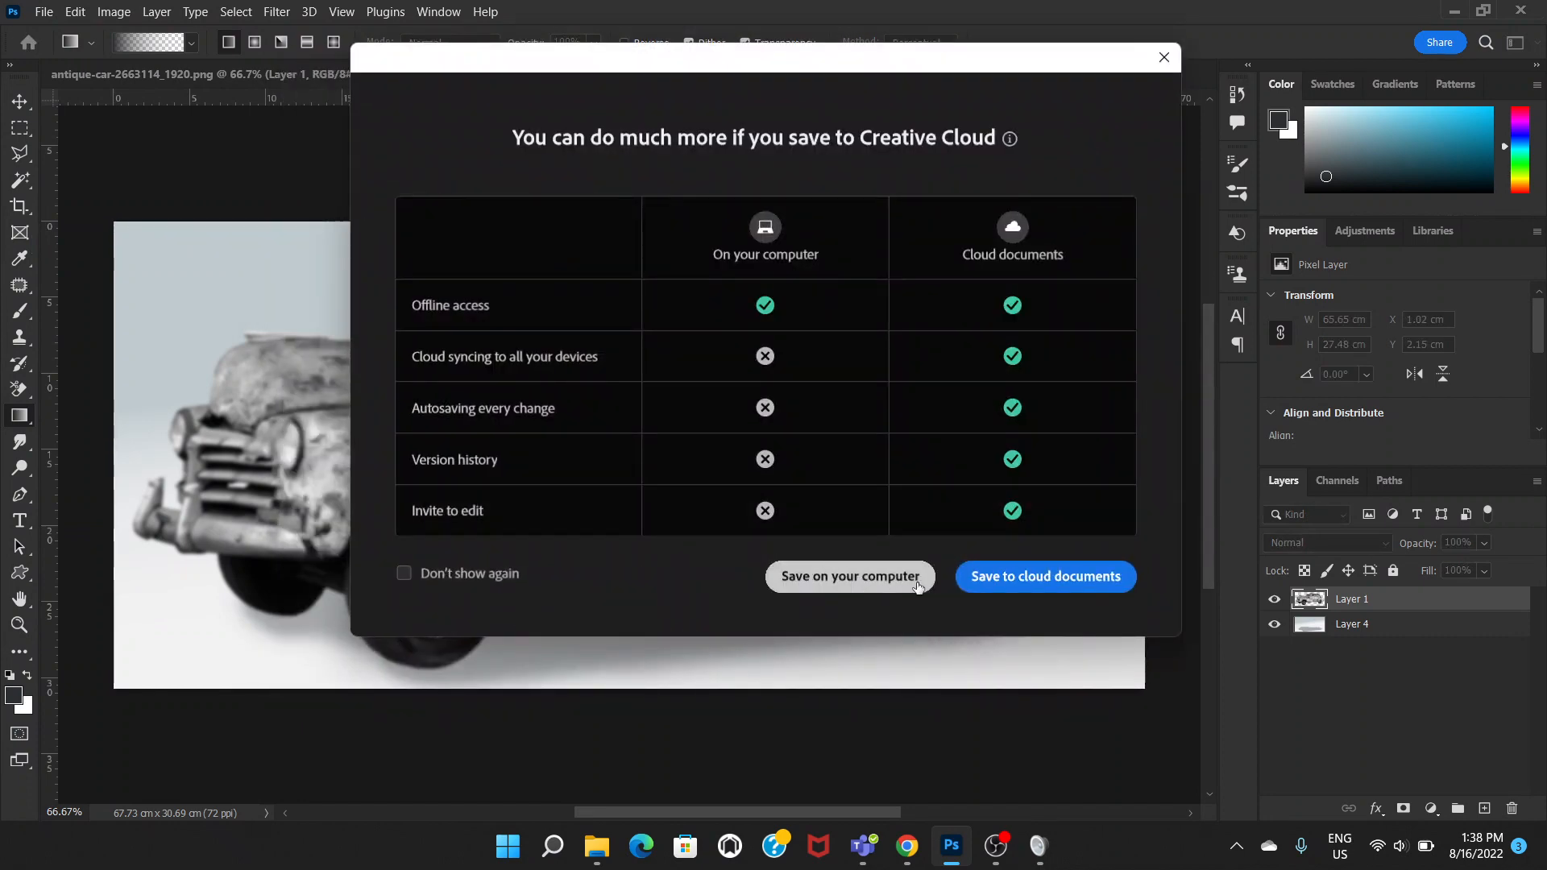
click(856, 579)
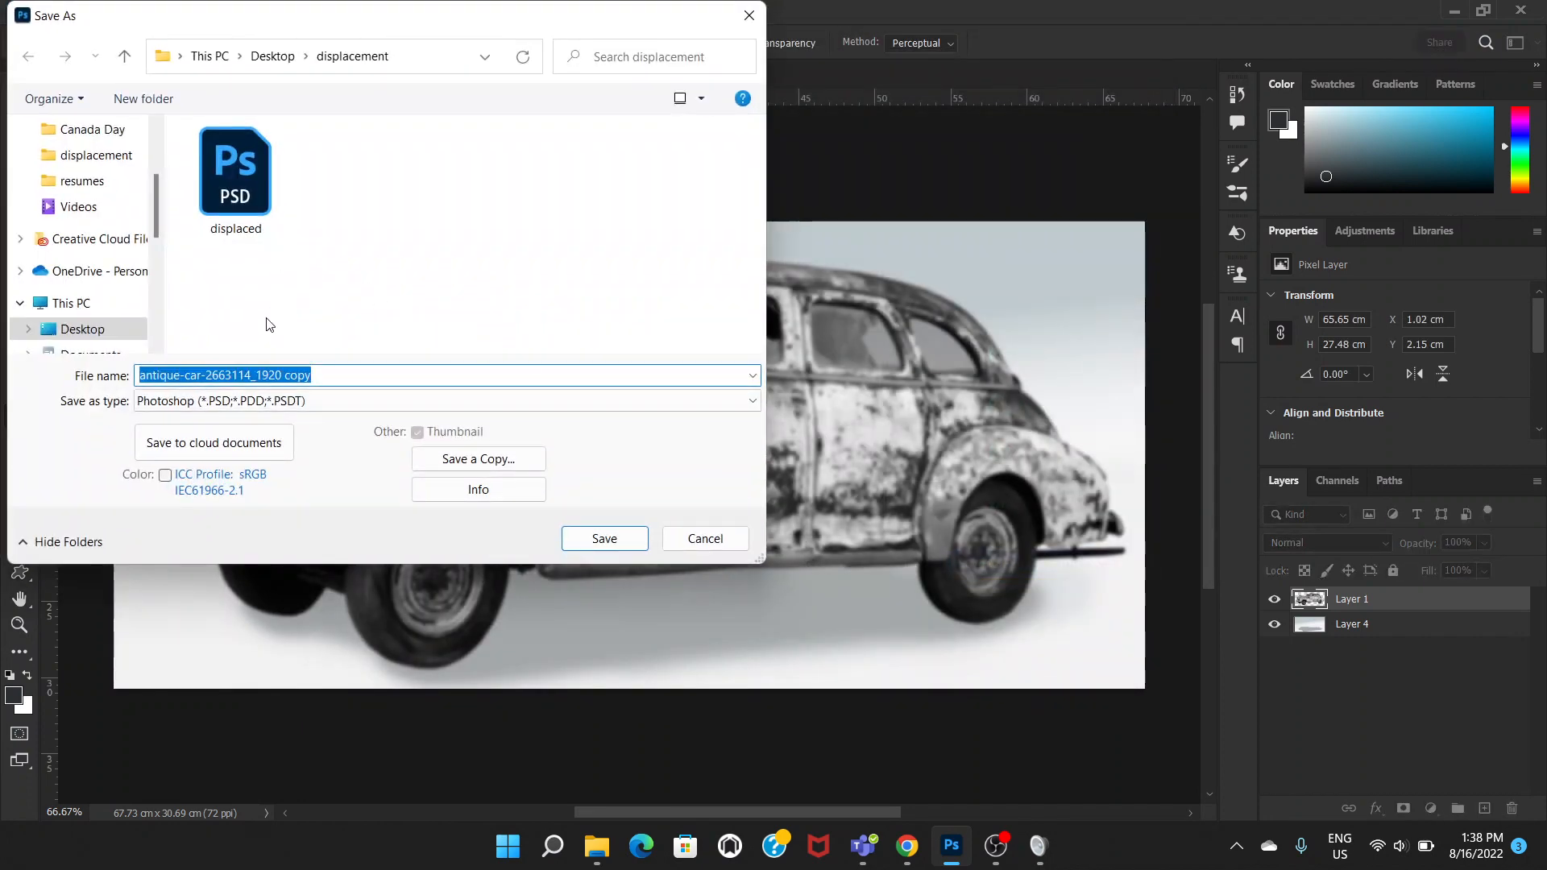
click(245, 173)
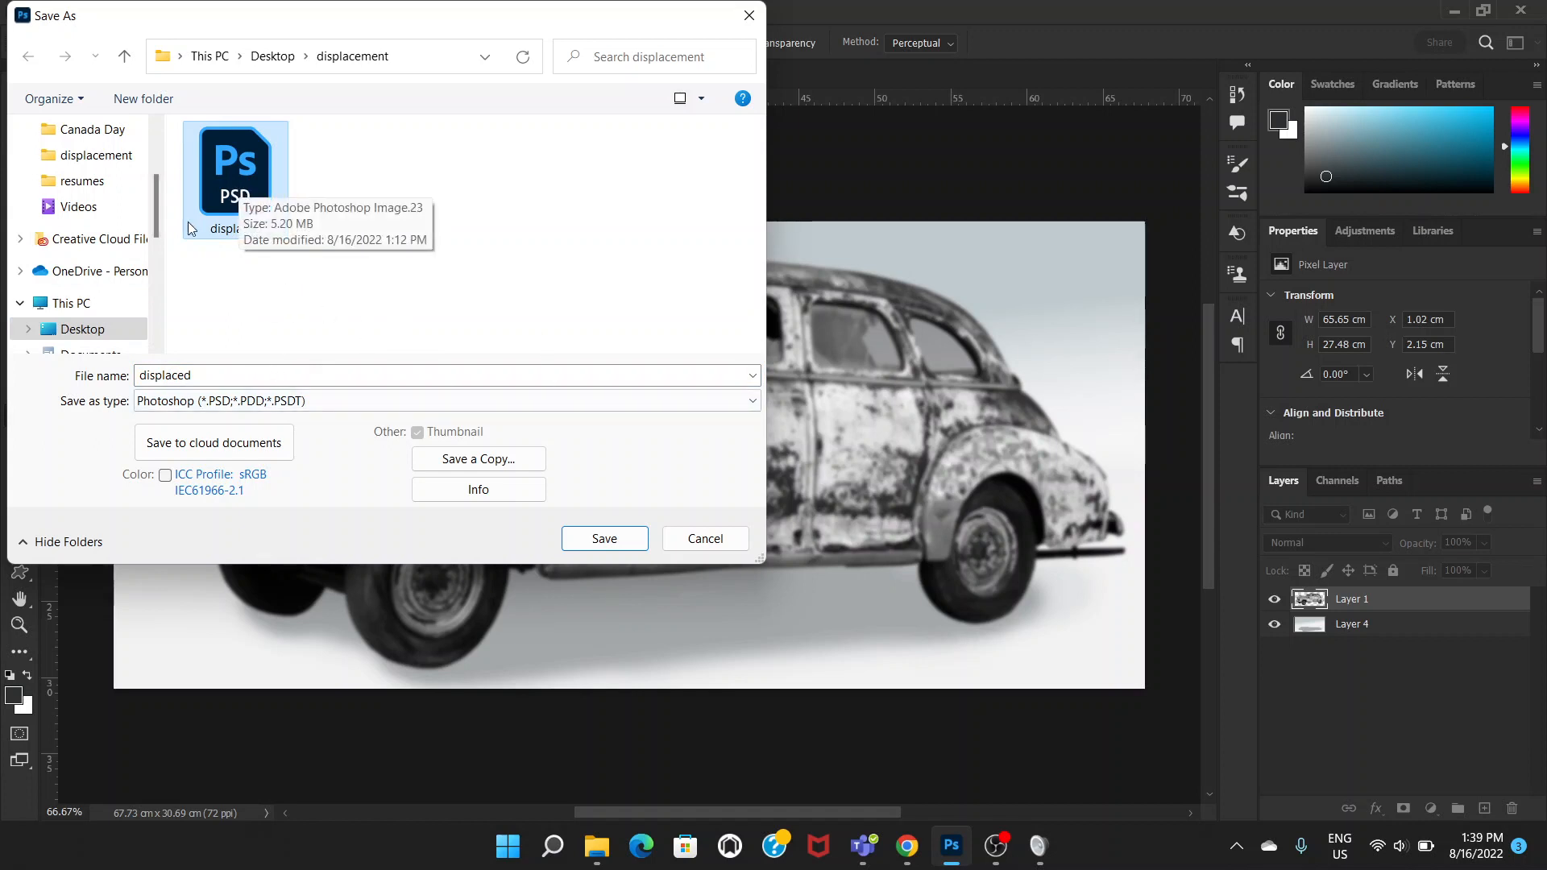
click(224, 371)
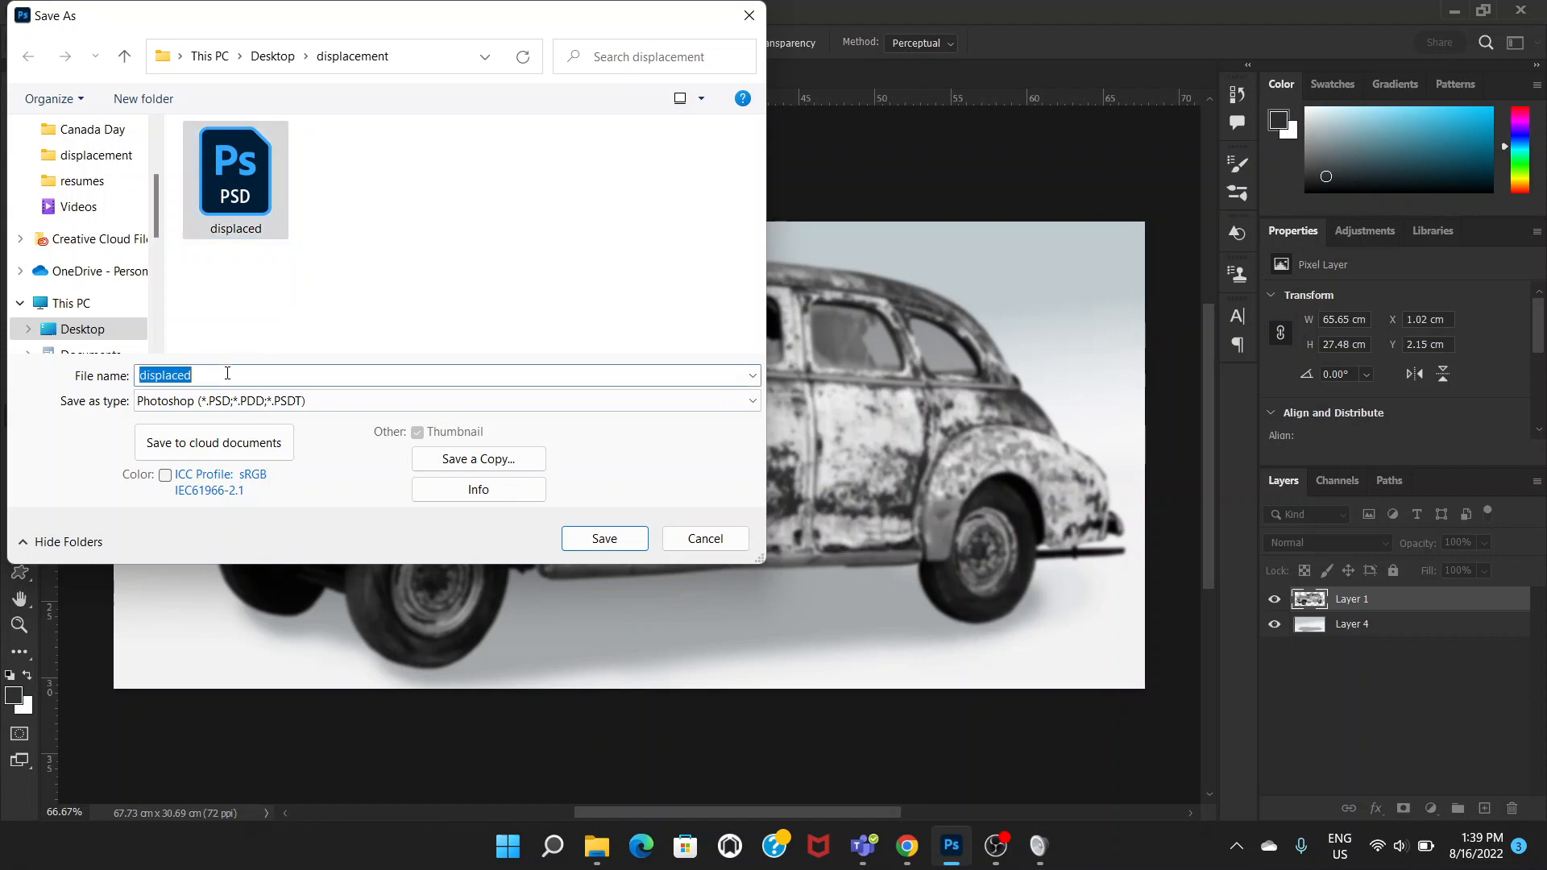
double_click(226, 201)
click(819, 422)
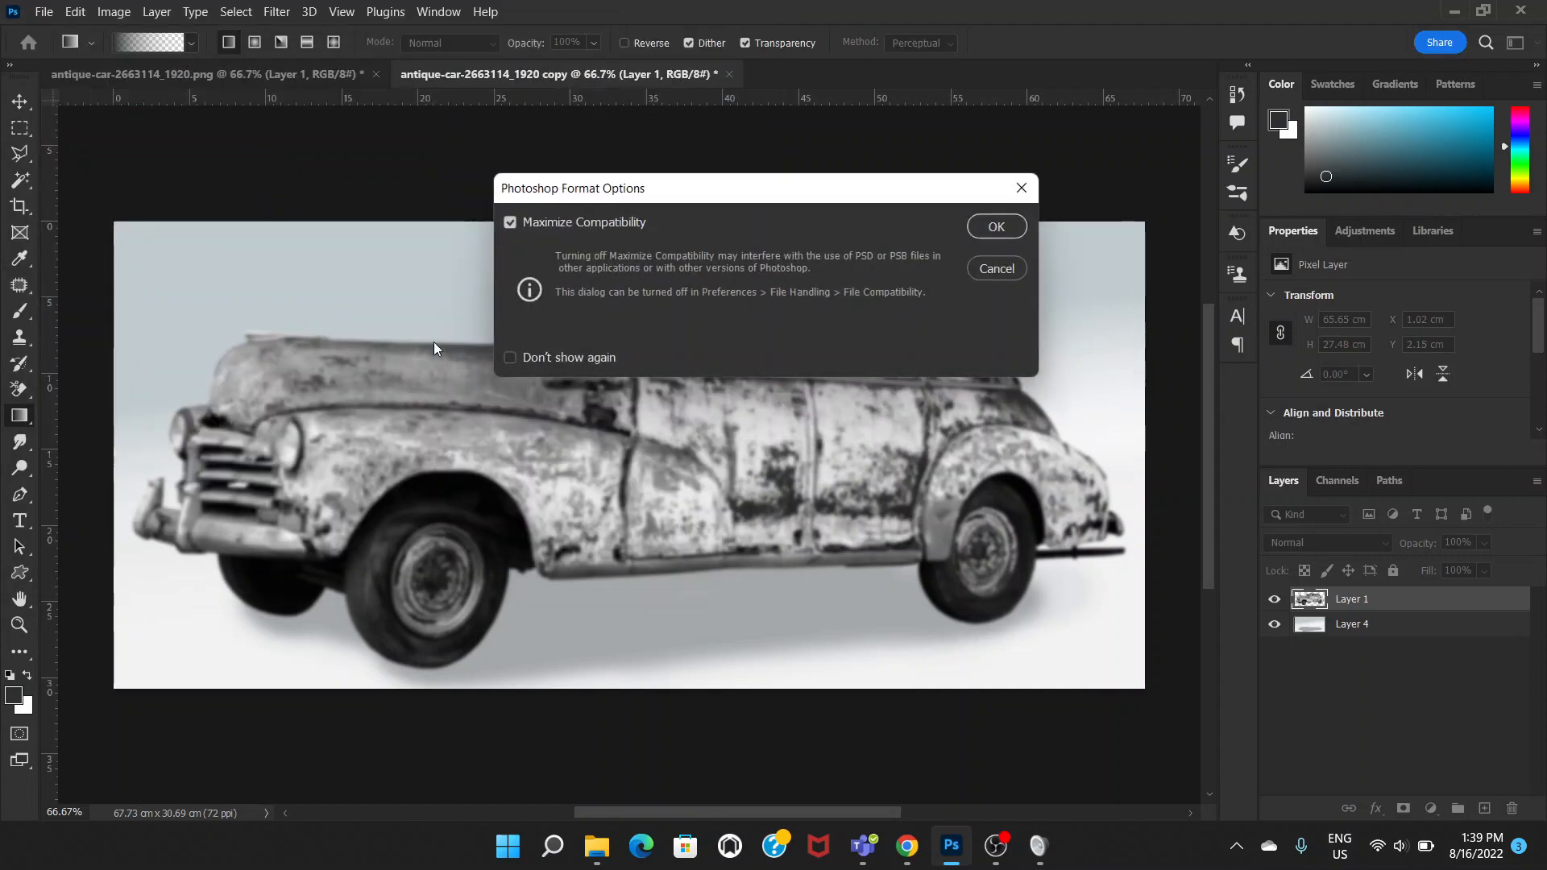
click(999, 225)
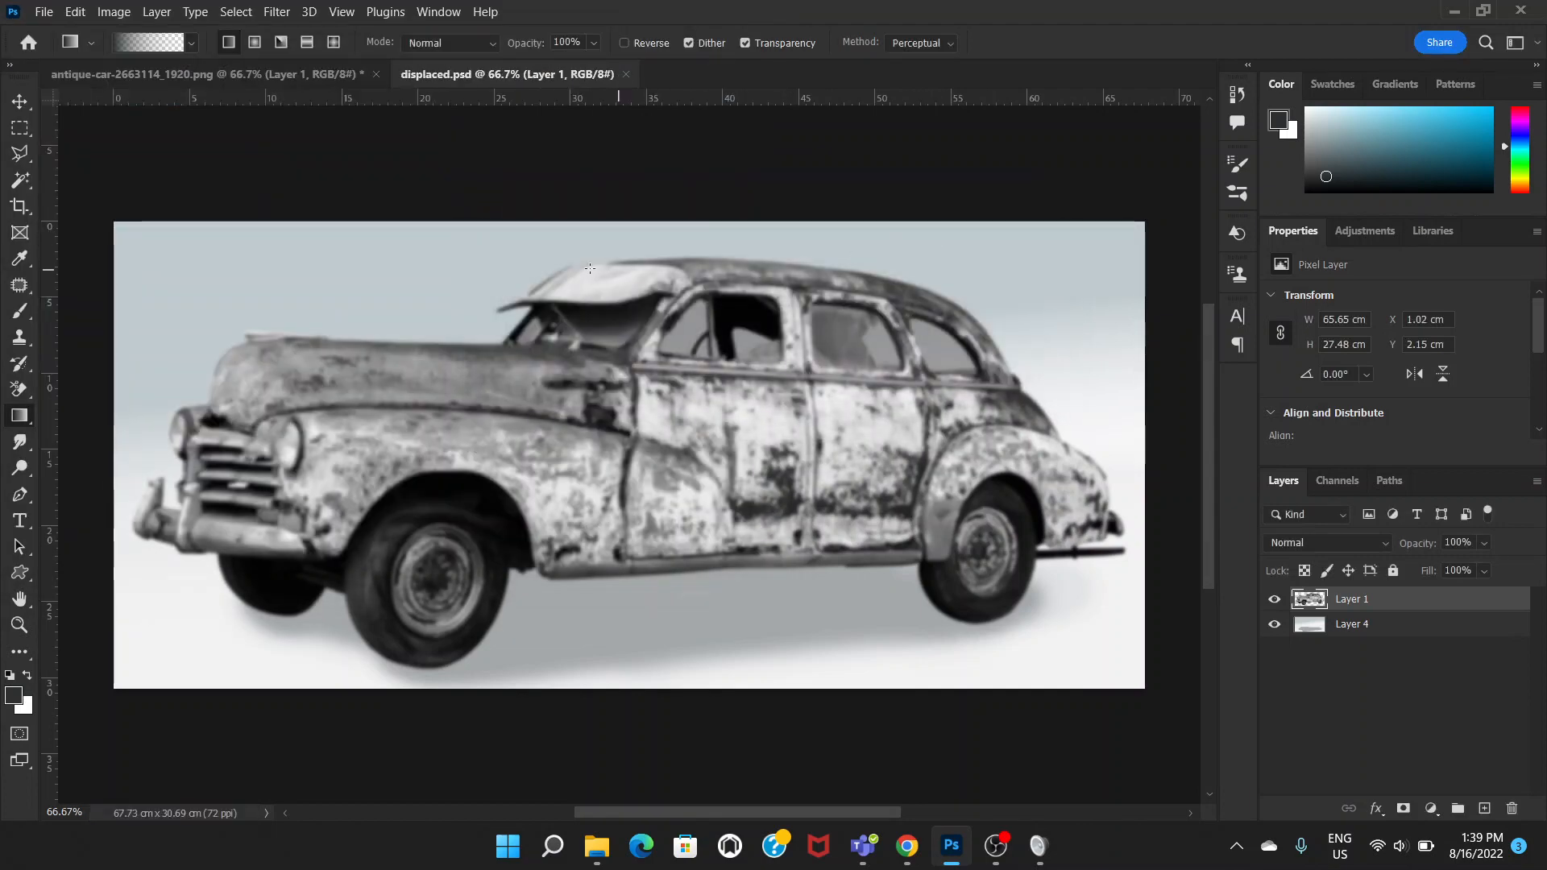
click(627, 73)
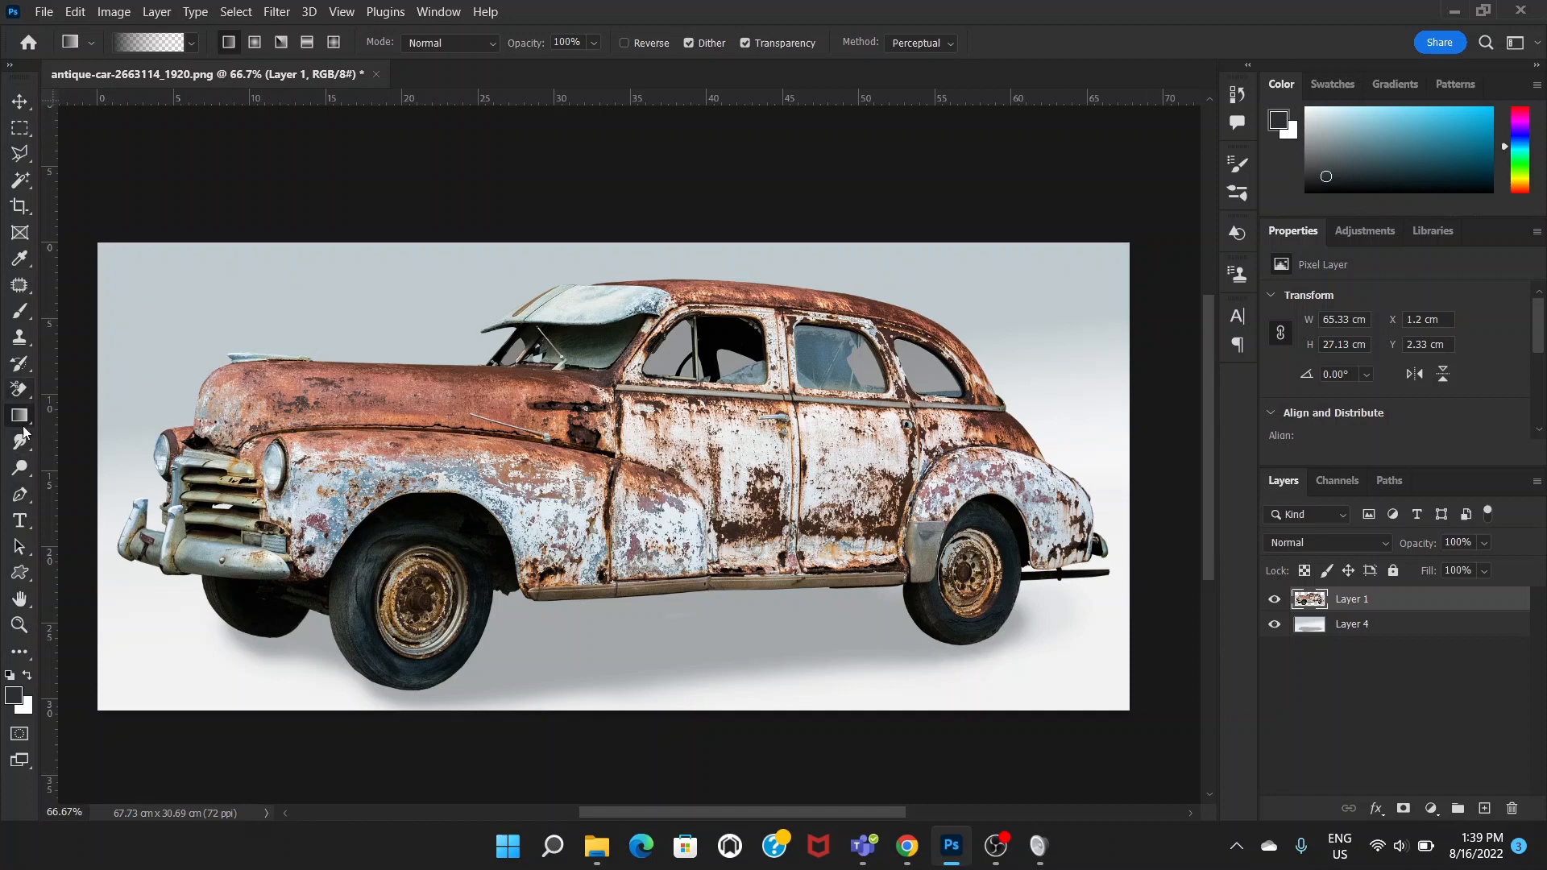
- Add the horizontal text "TAXI" in Franklin Gothic Heavy on the original car image, near the front door
click(22, 522)
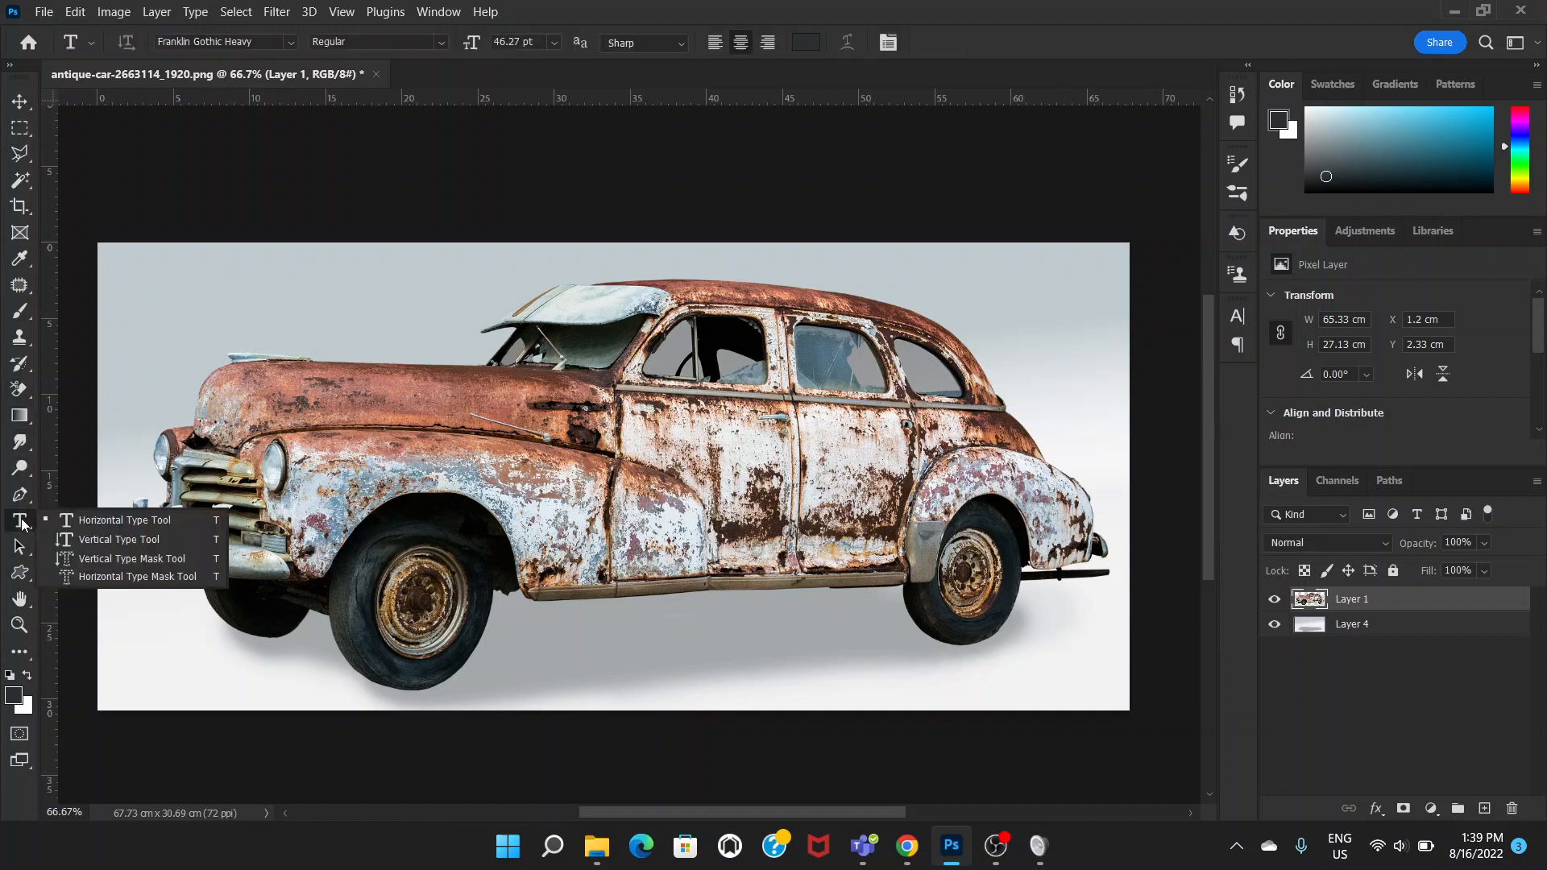
click(104, 520)
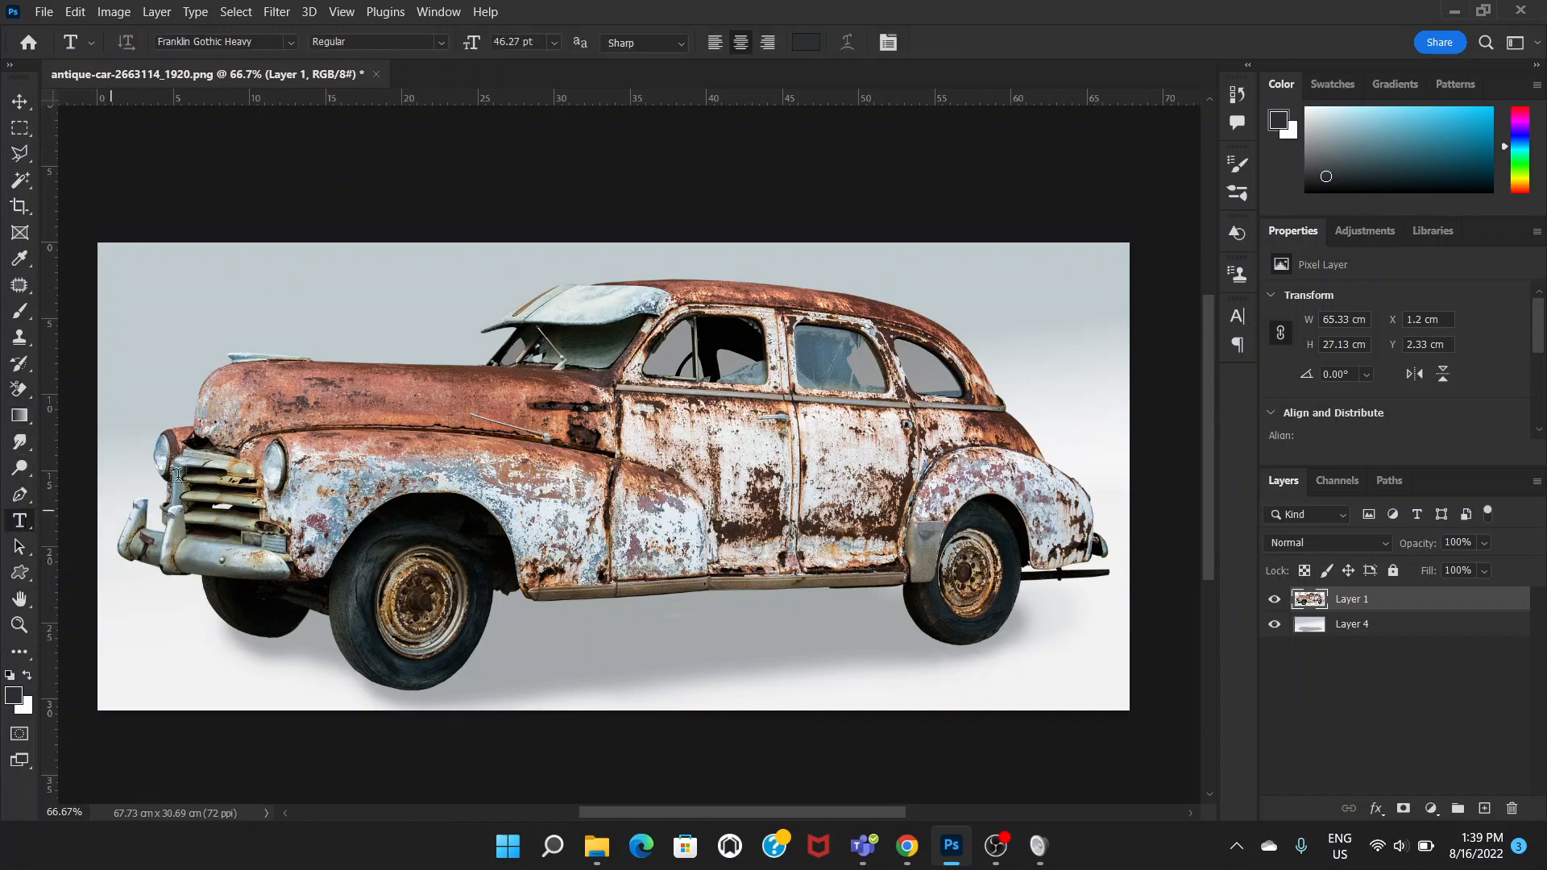
click(594, 427)
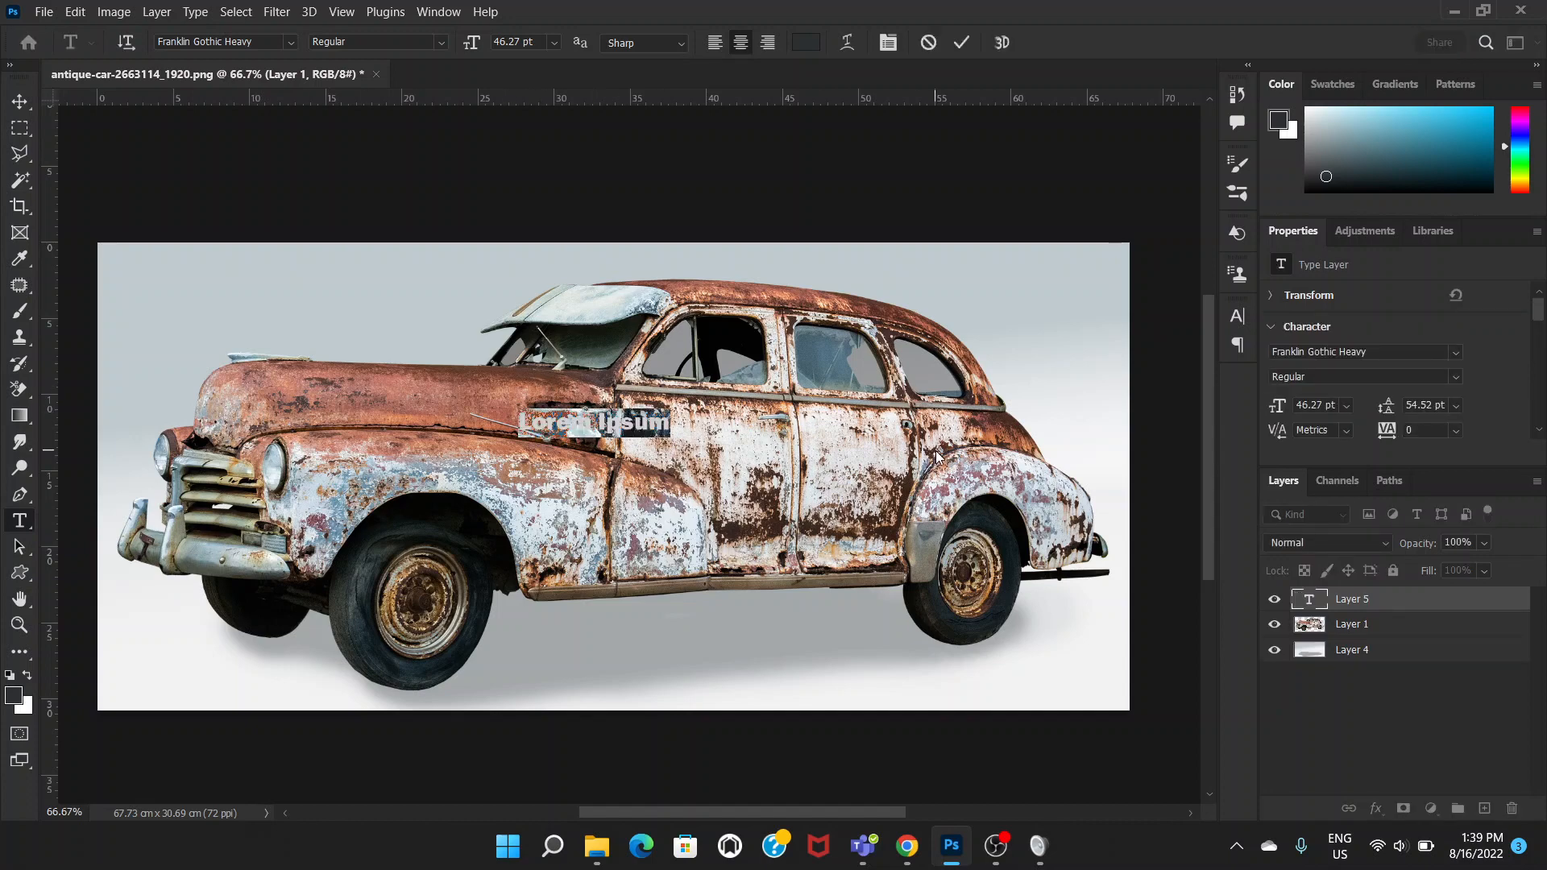
text(TAXI)
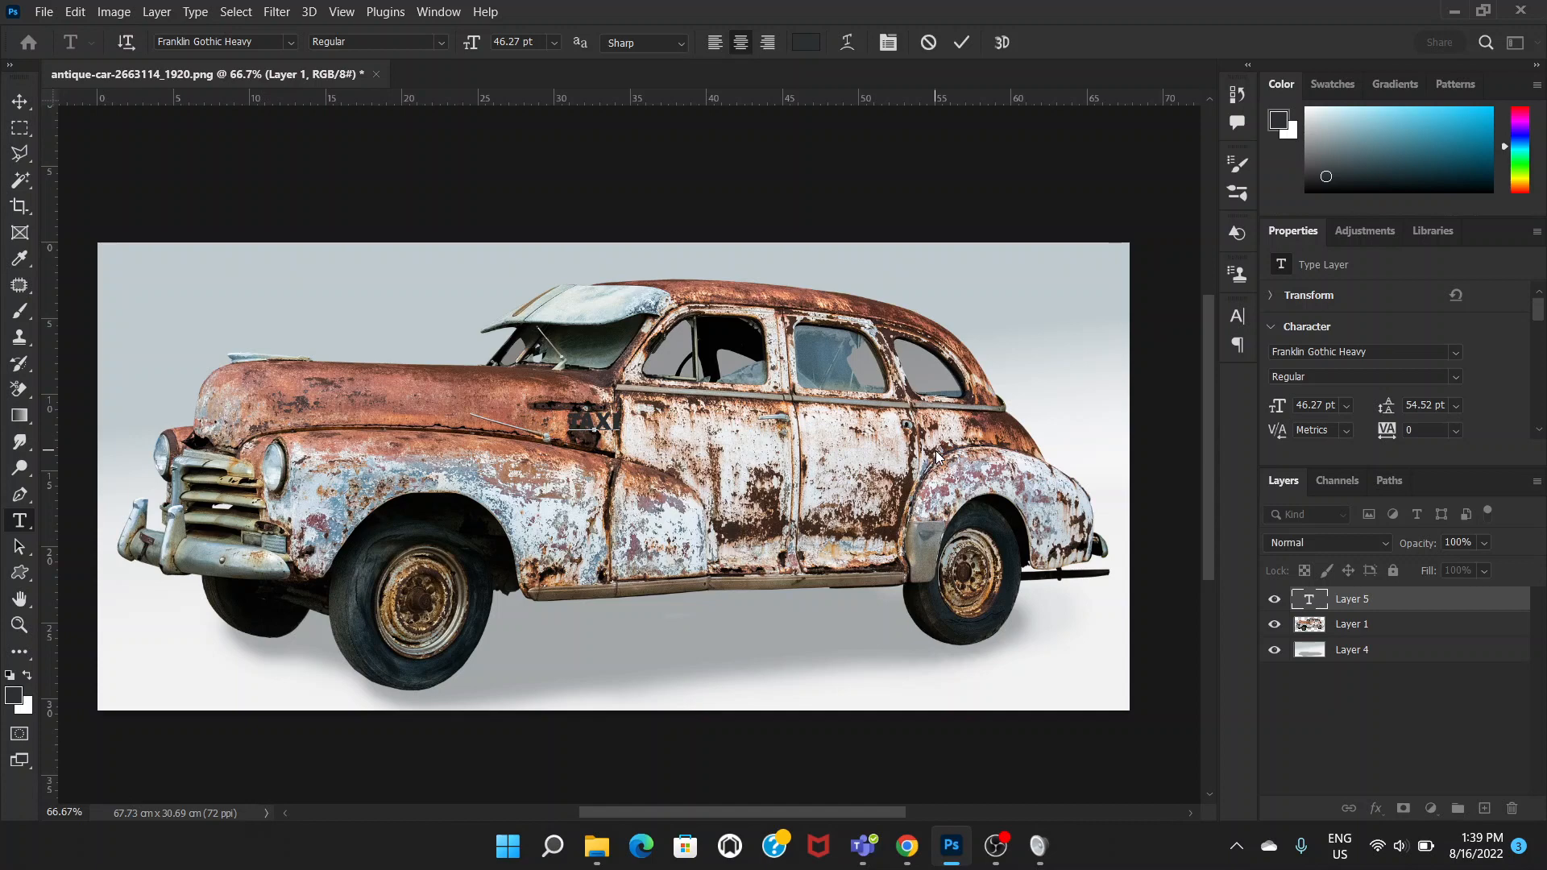
click(20, 101)
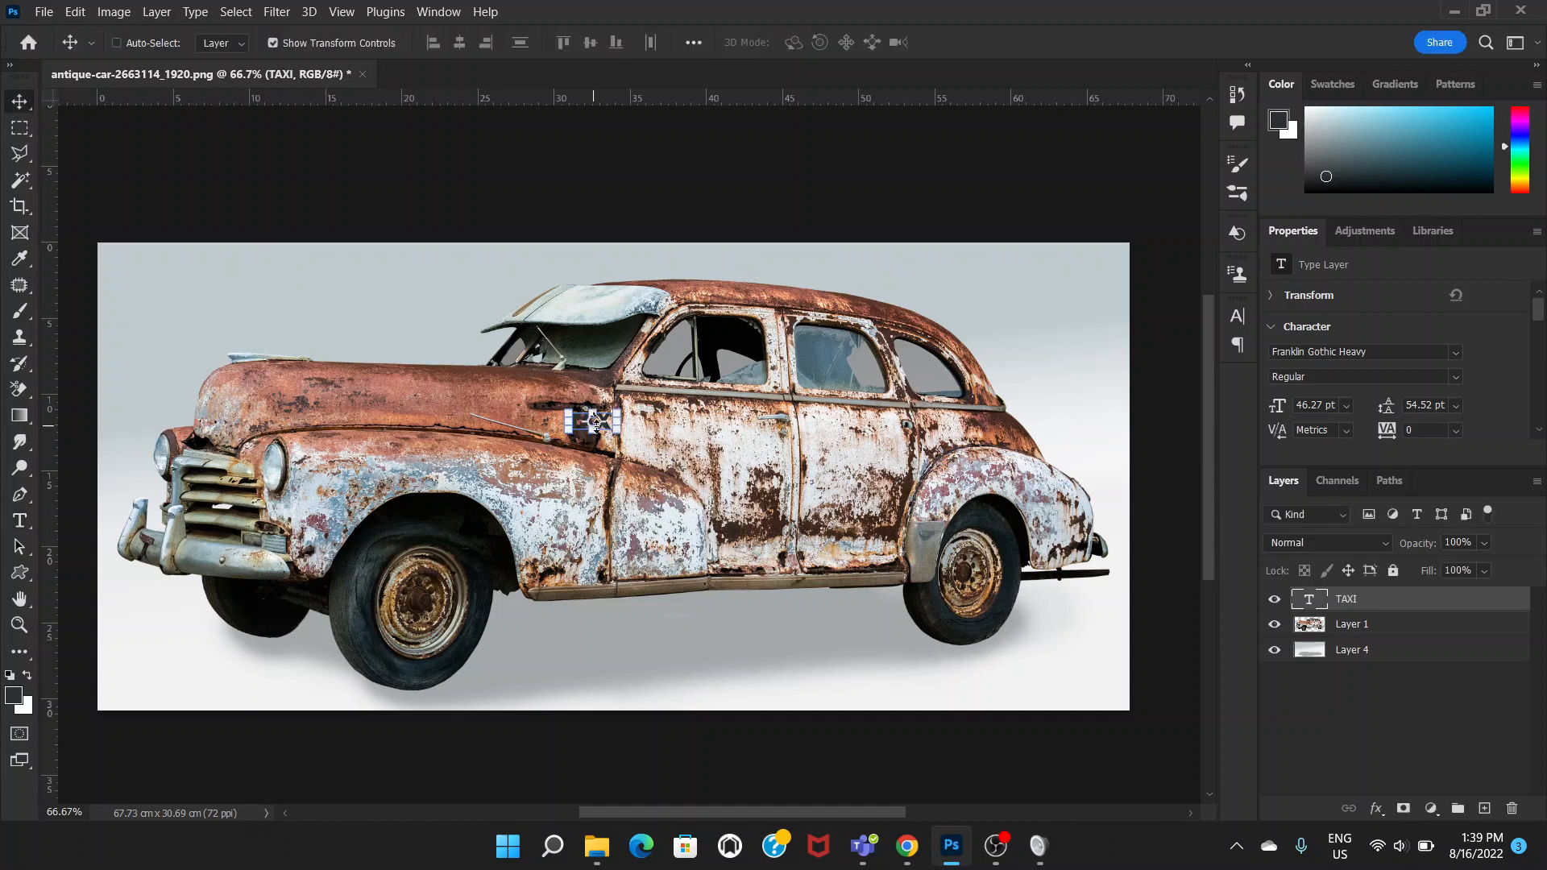
- Scale the TAXI text proportionally to about 737% and position it across the car's side doors
drag(613, 425, 861, 546)
drag(800, 452, 843, 521)
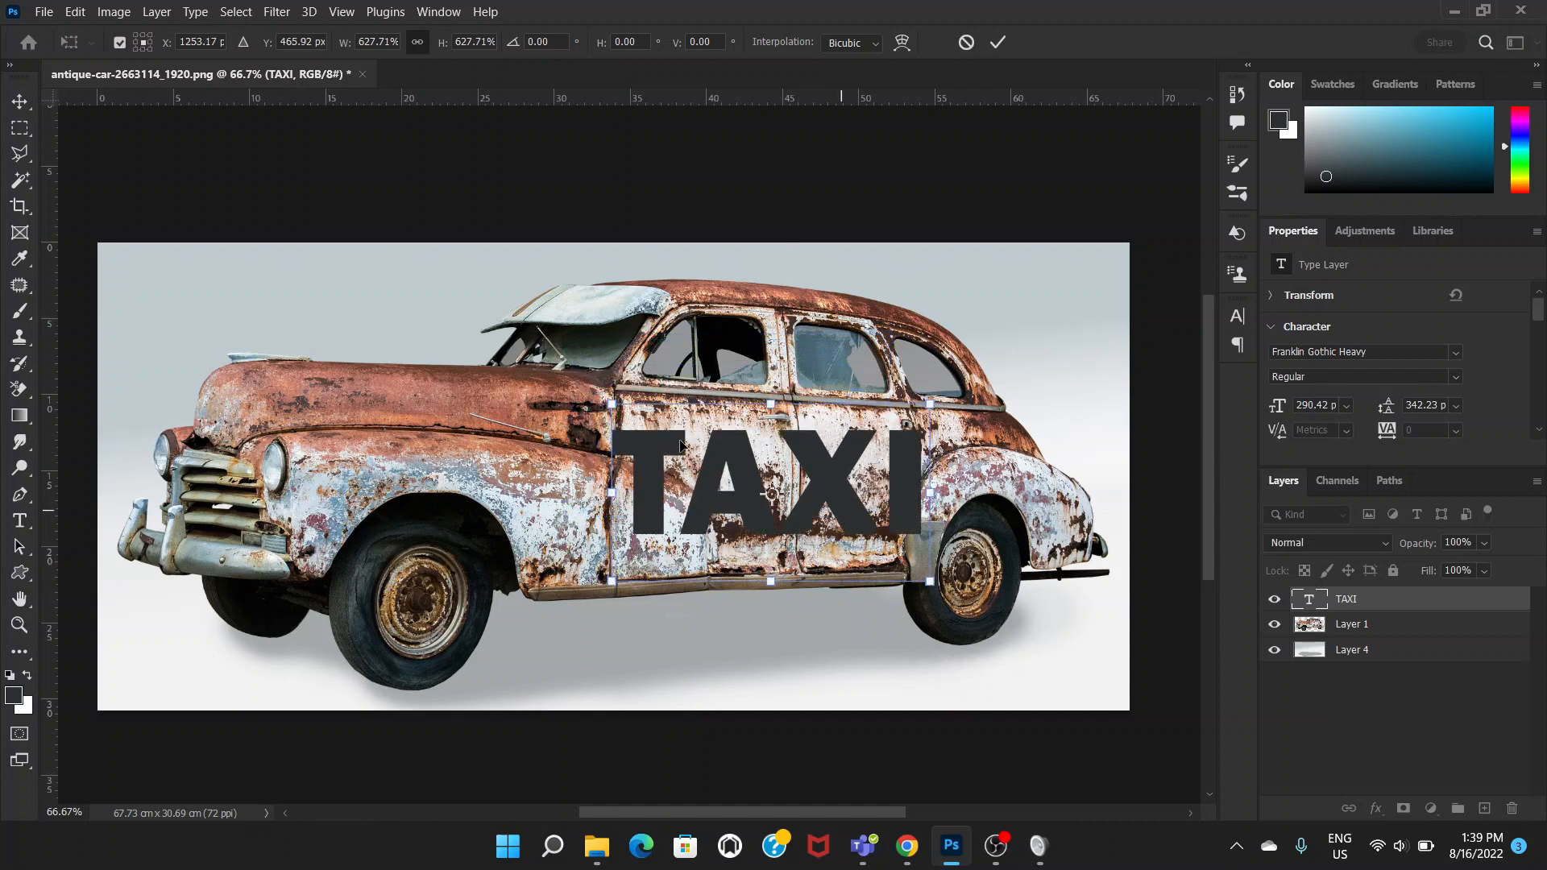
drag(610, 400, 581, 382)
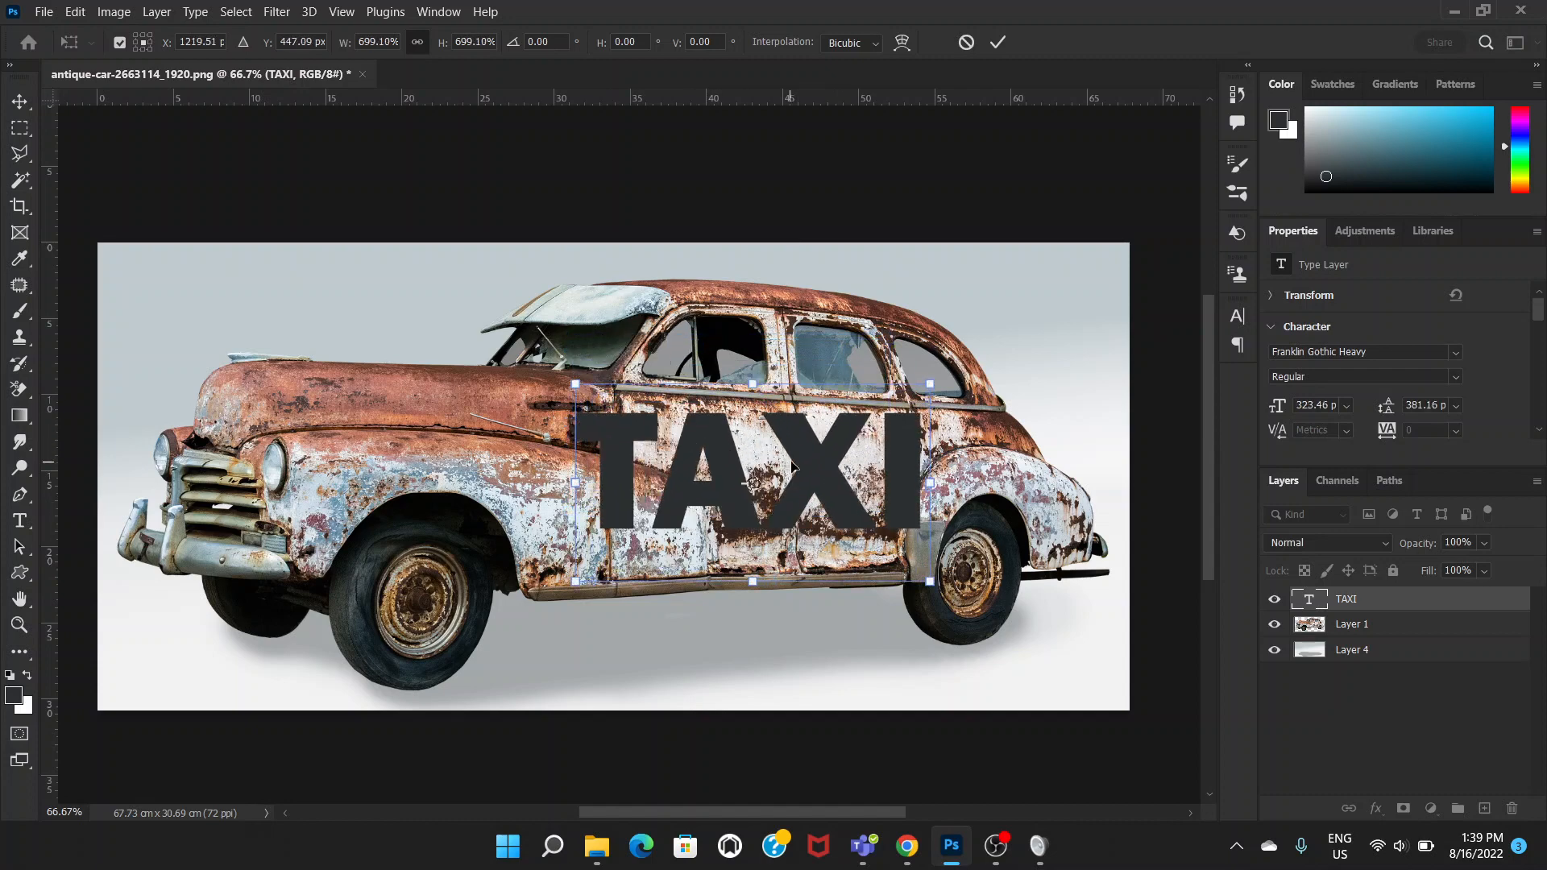
drag(794, 465, 801, 476)
drag(578, 601, 560, 610)
drag(762, 501, 801, 510)
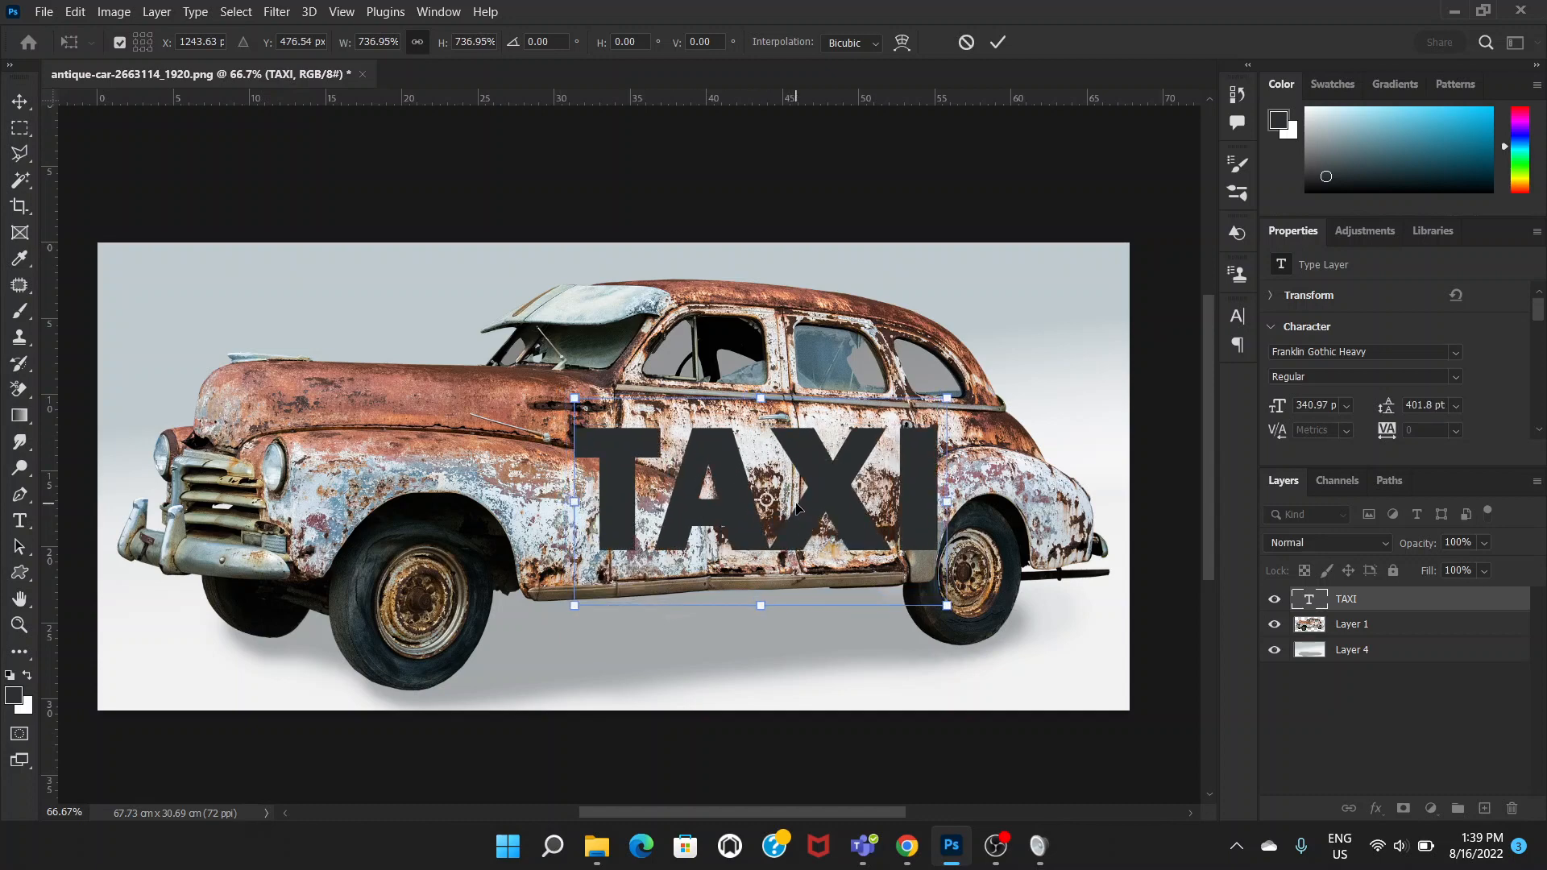
key(Return)
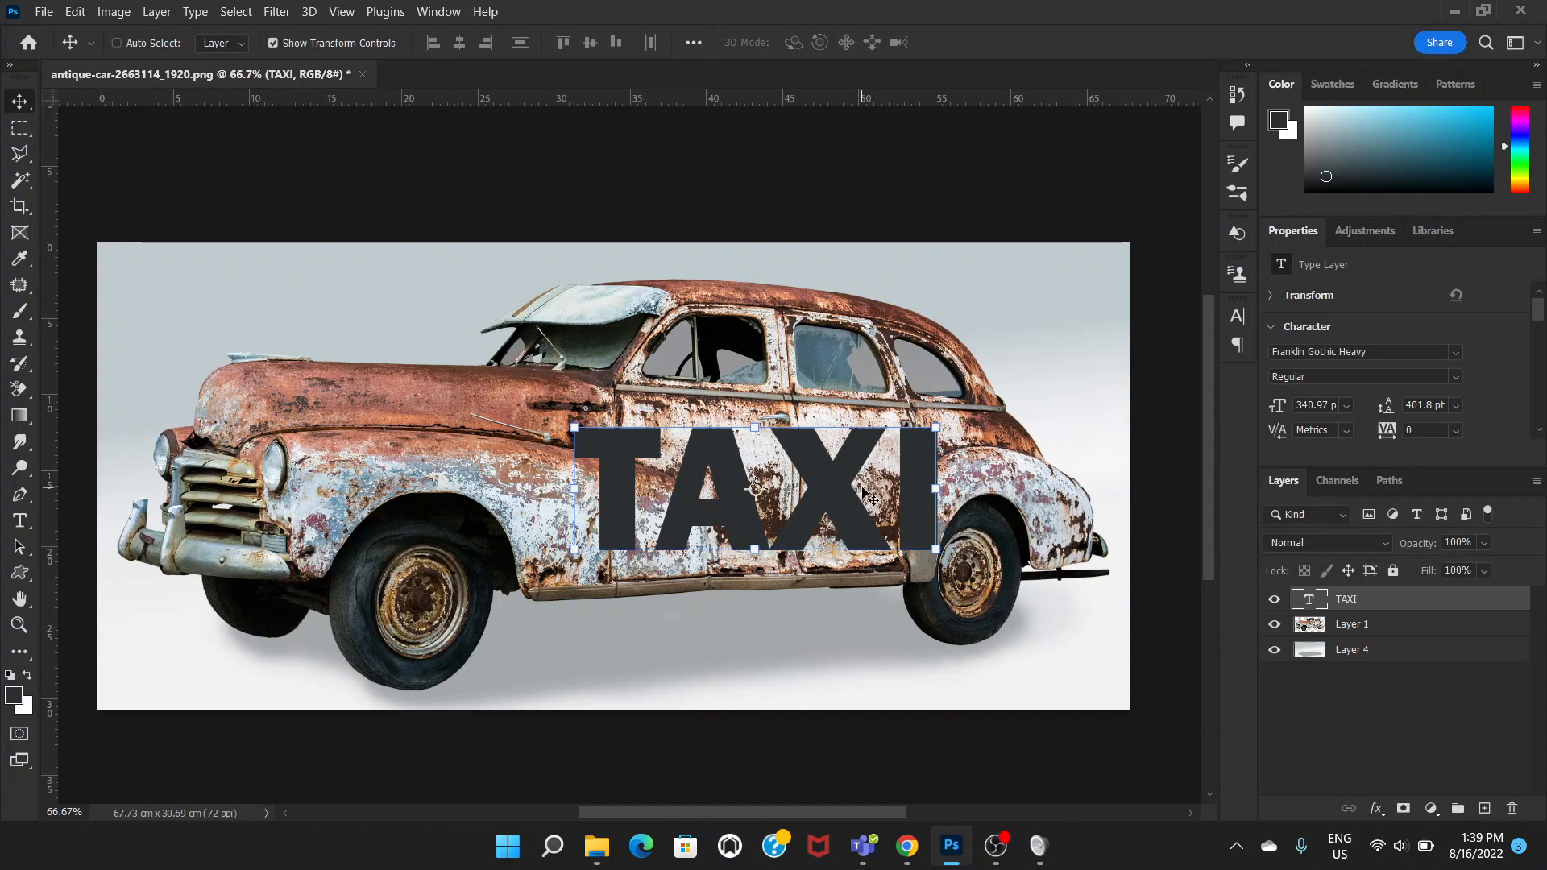
- Change the color of the TAXI text to a strong, saturated red and commit the text edit
double_click(1311, 600)
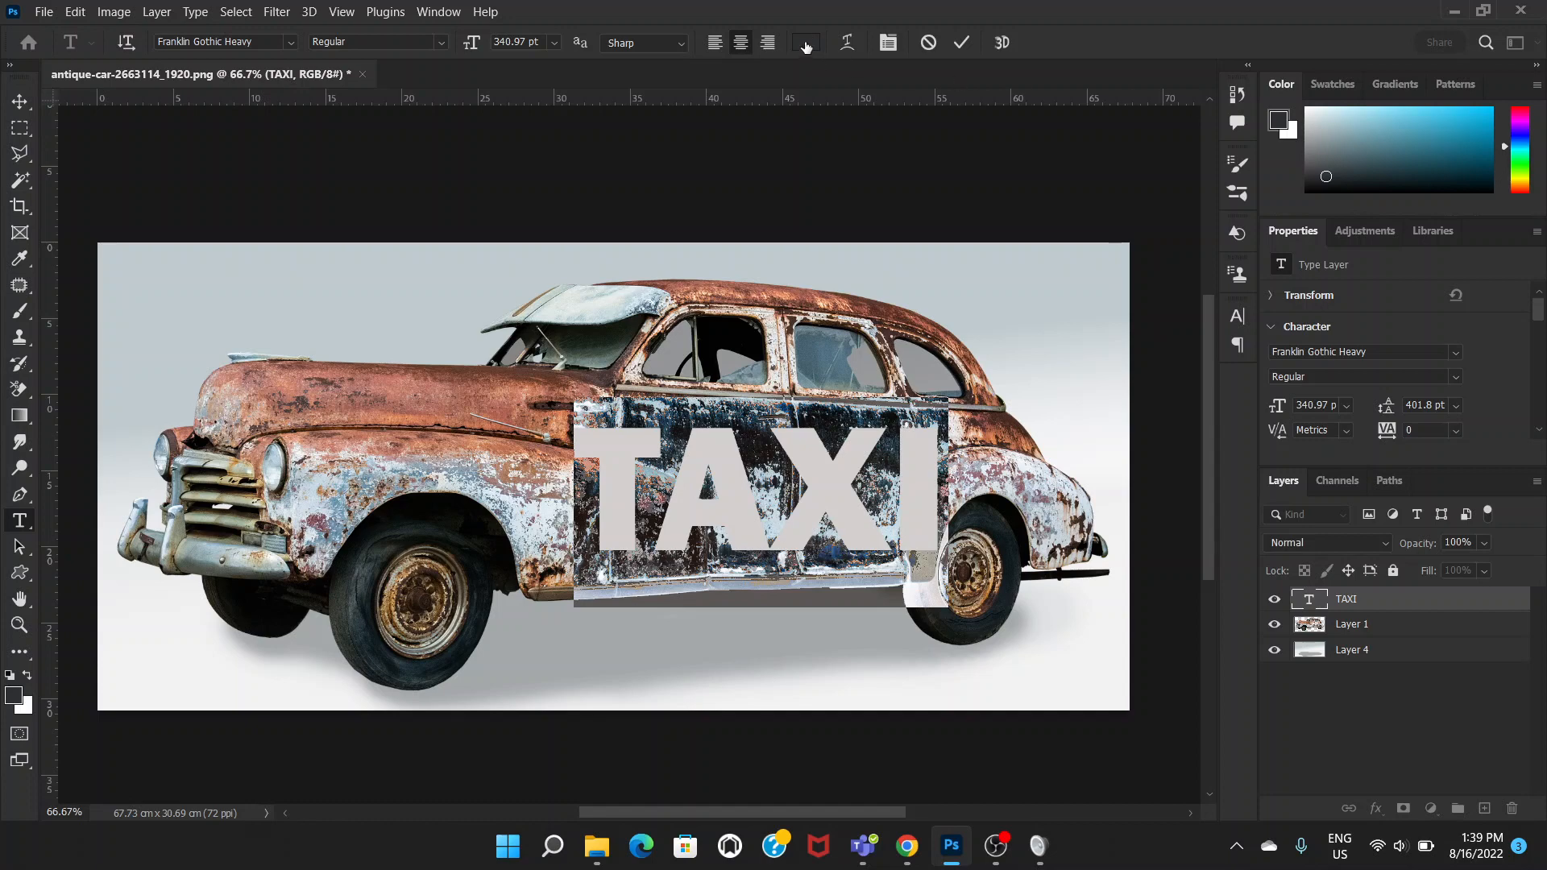
click(1419, 145)
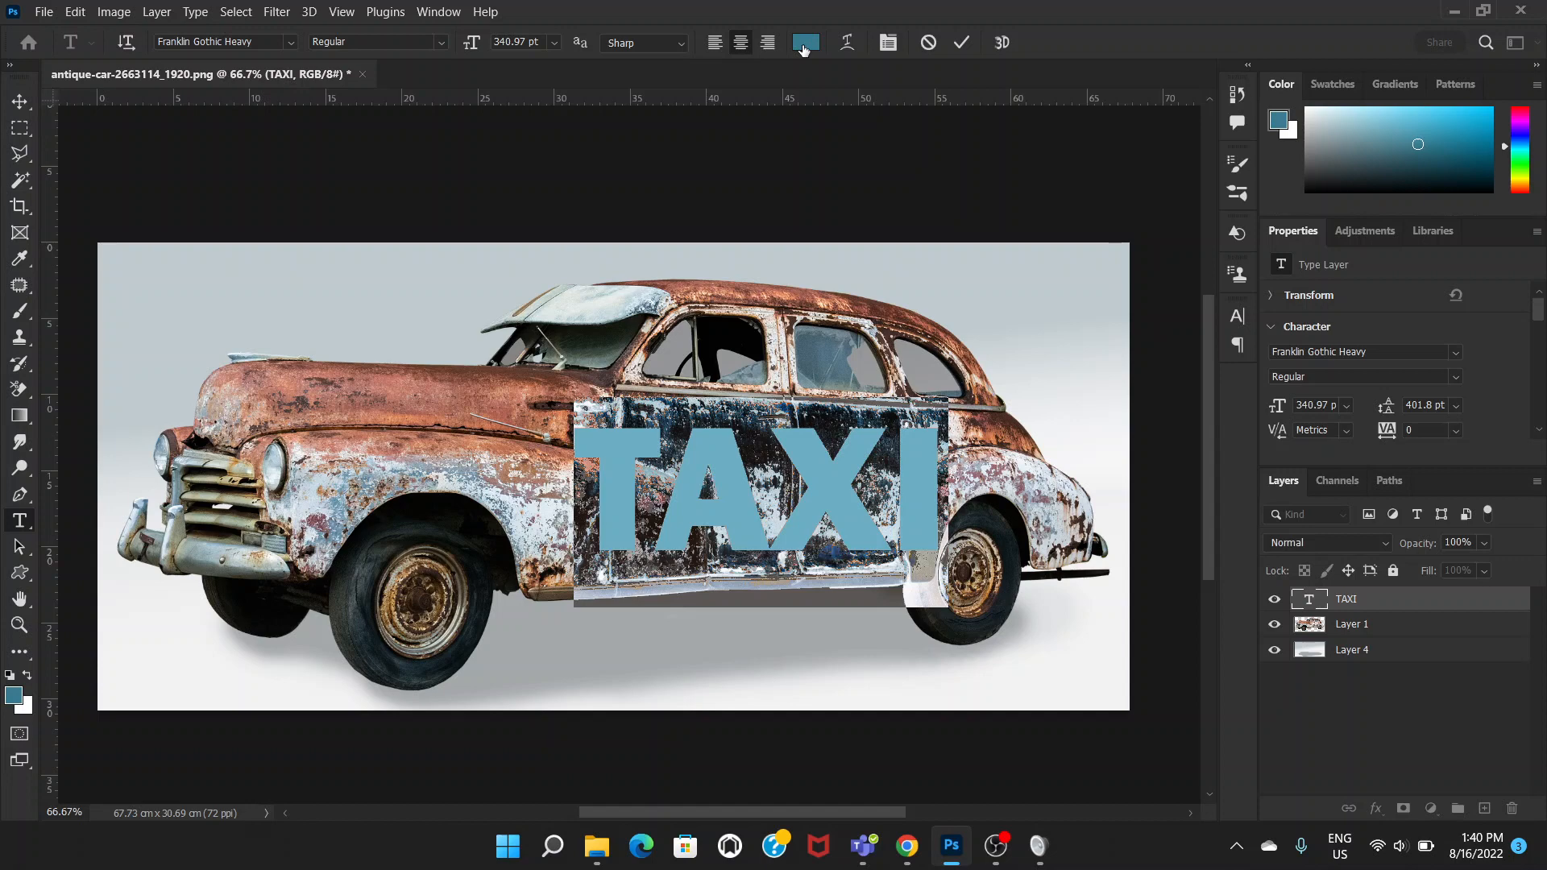
click(804, 45)
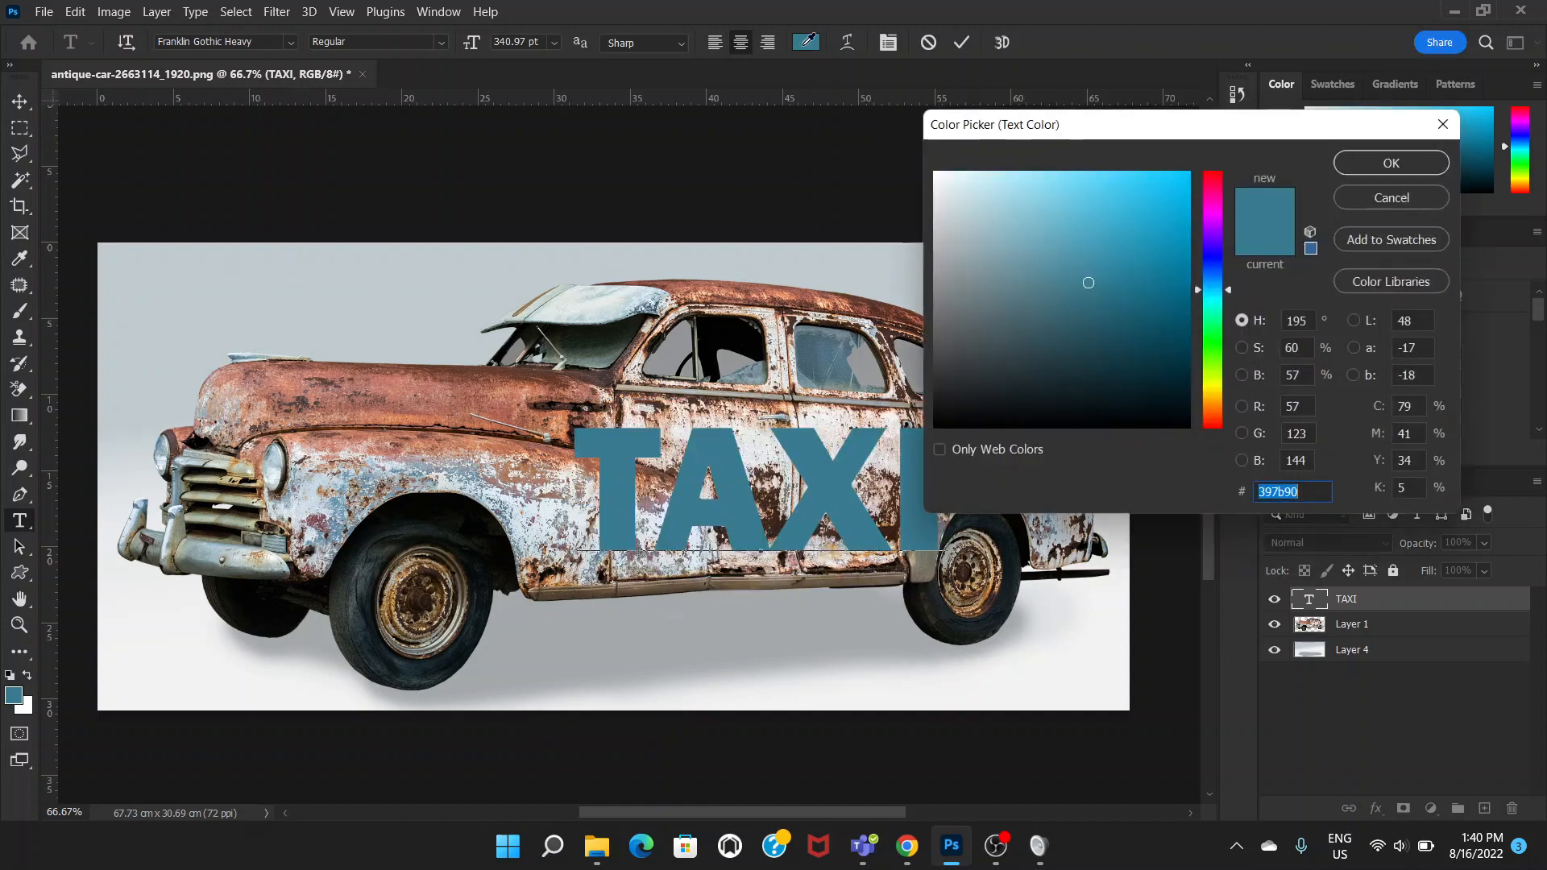
click(1217, 173)
drag(1177, 180, 1182, 226)
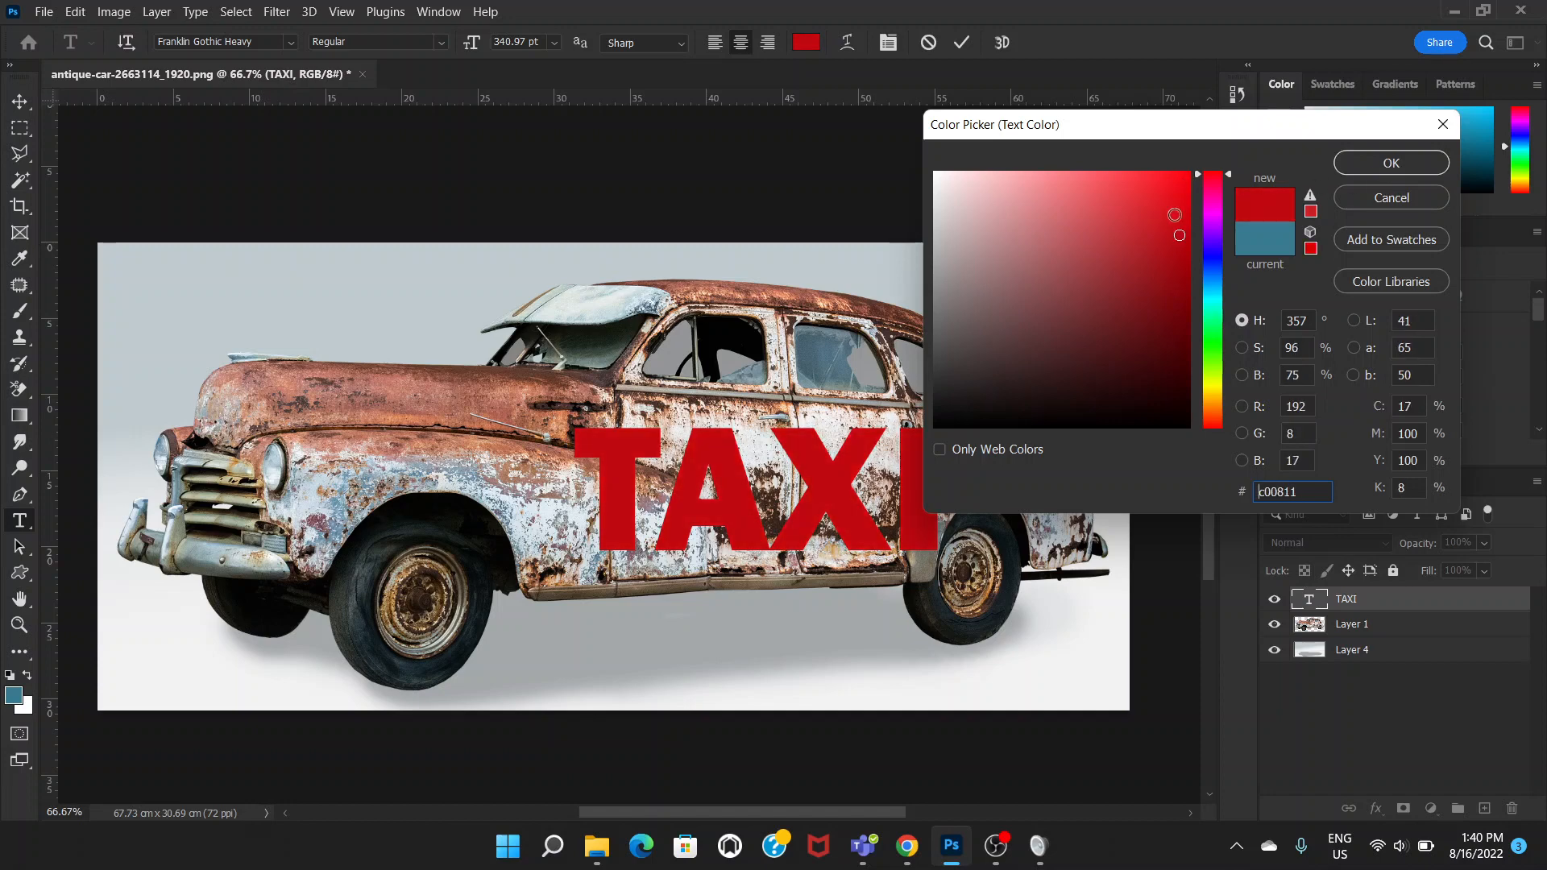
click(1186, 224)
click(1362, 161)
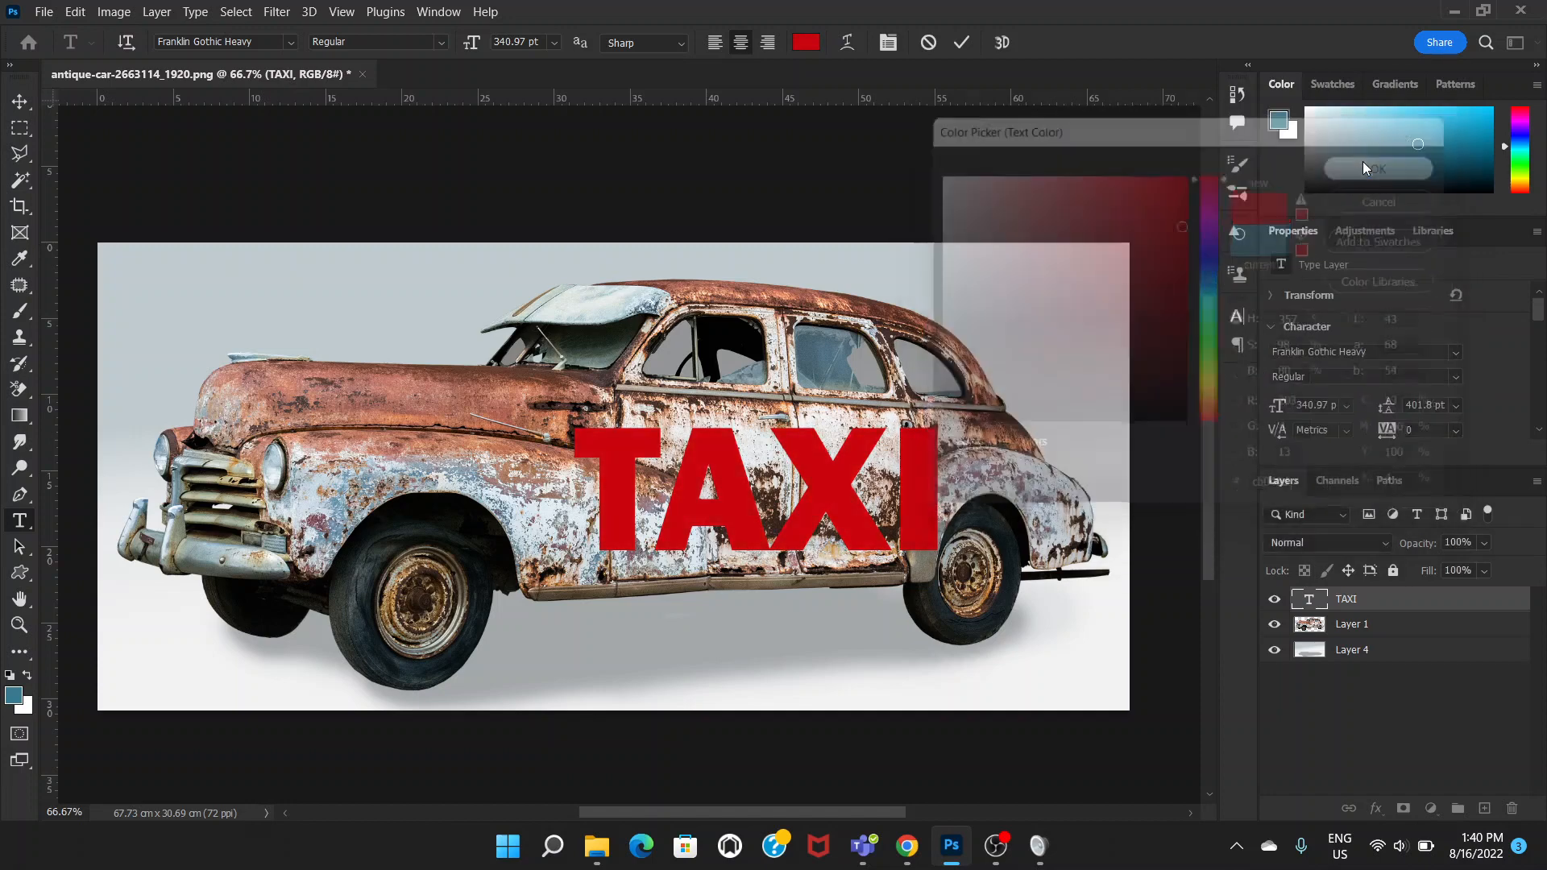
click(873, 513)
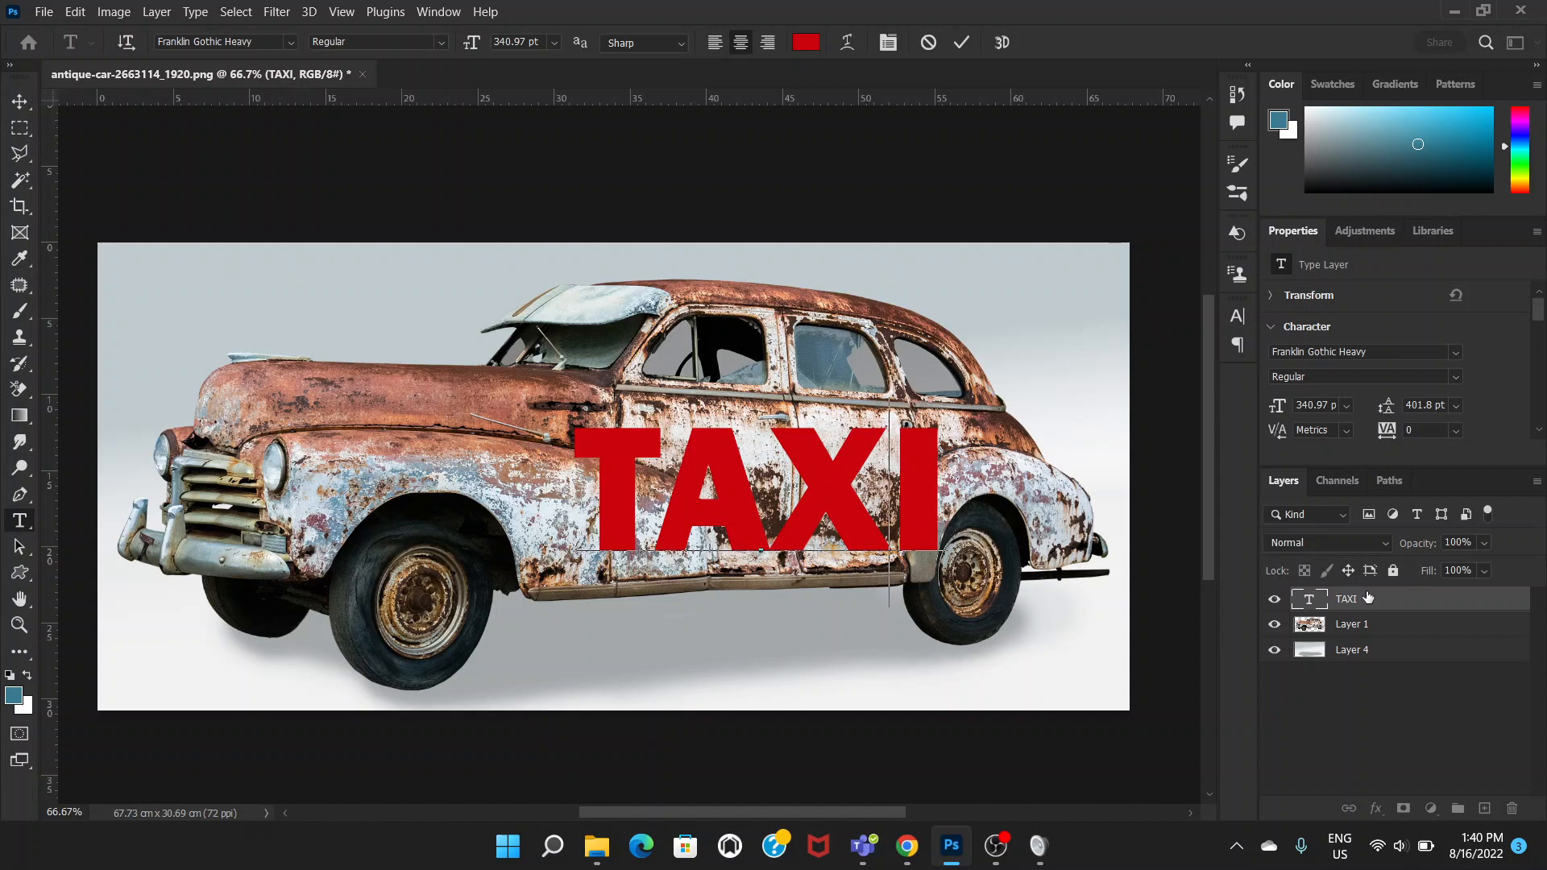
key(ctrl+Return)
key(v)
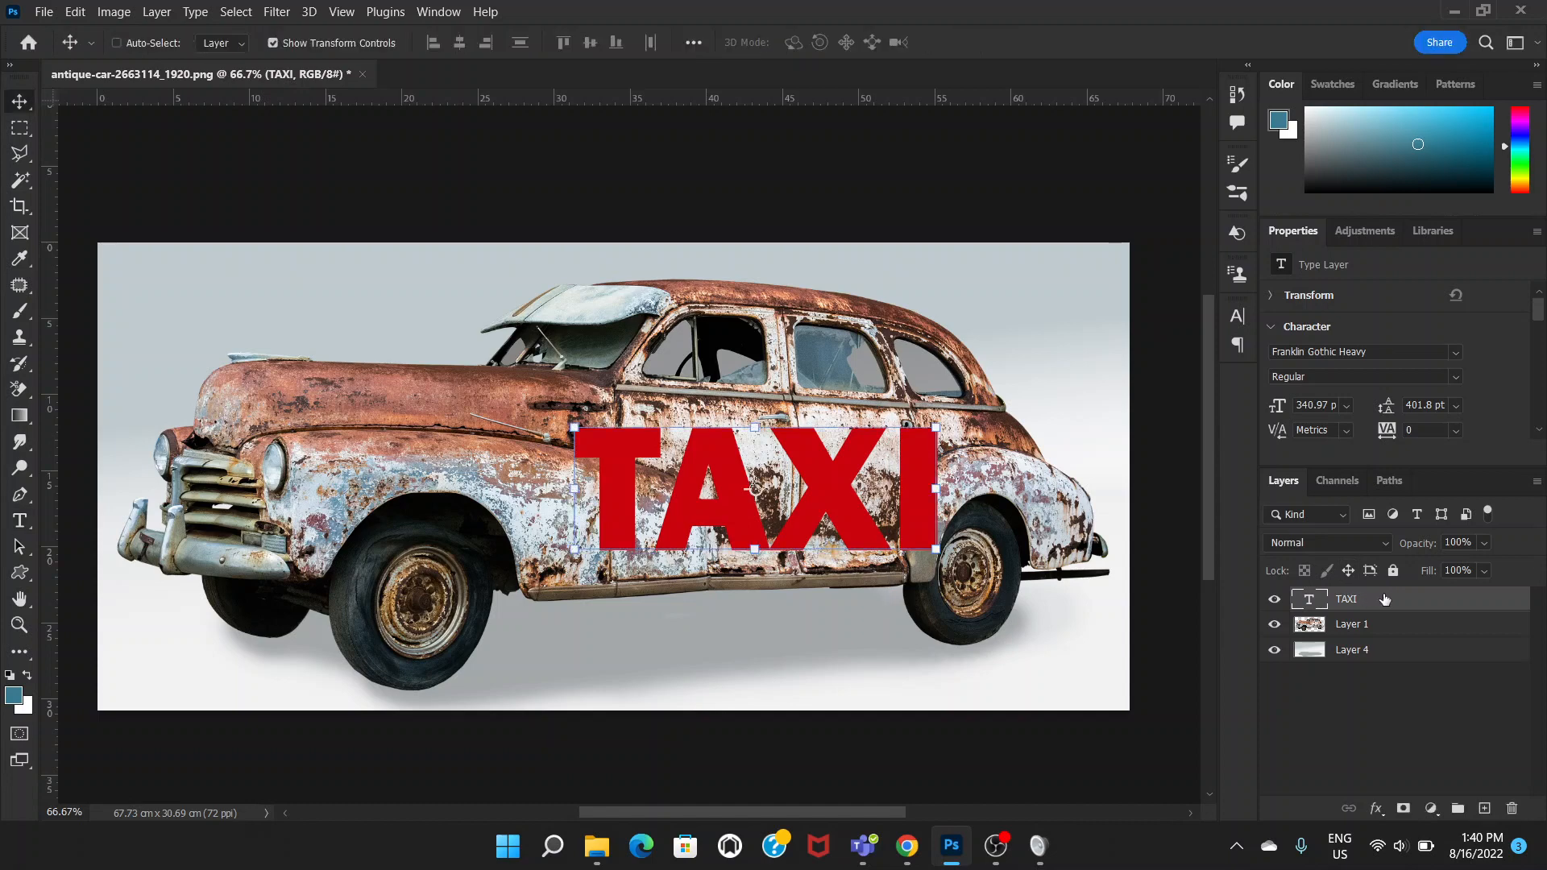
- Convert the TAXI text layer to a smart object and distort its two left corners outward to match the car's perspective
right_click(1388, 603)
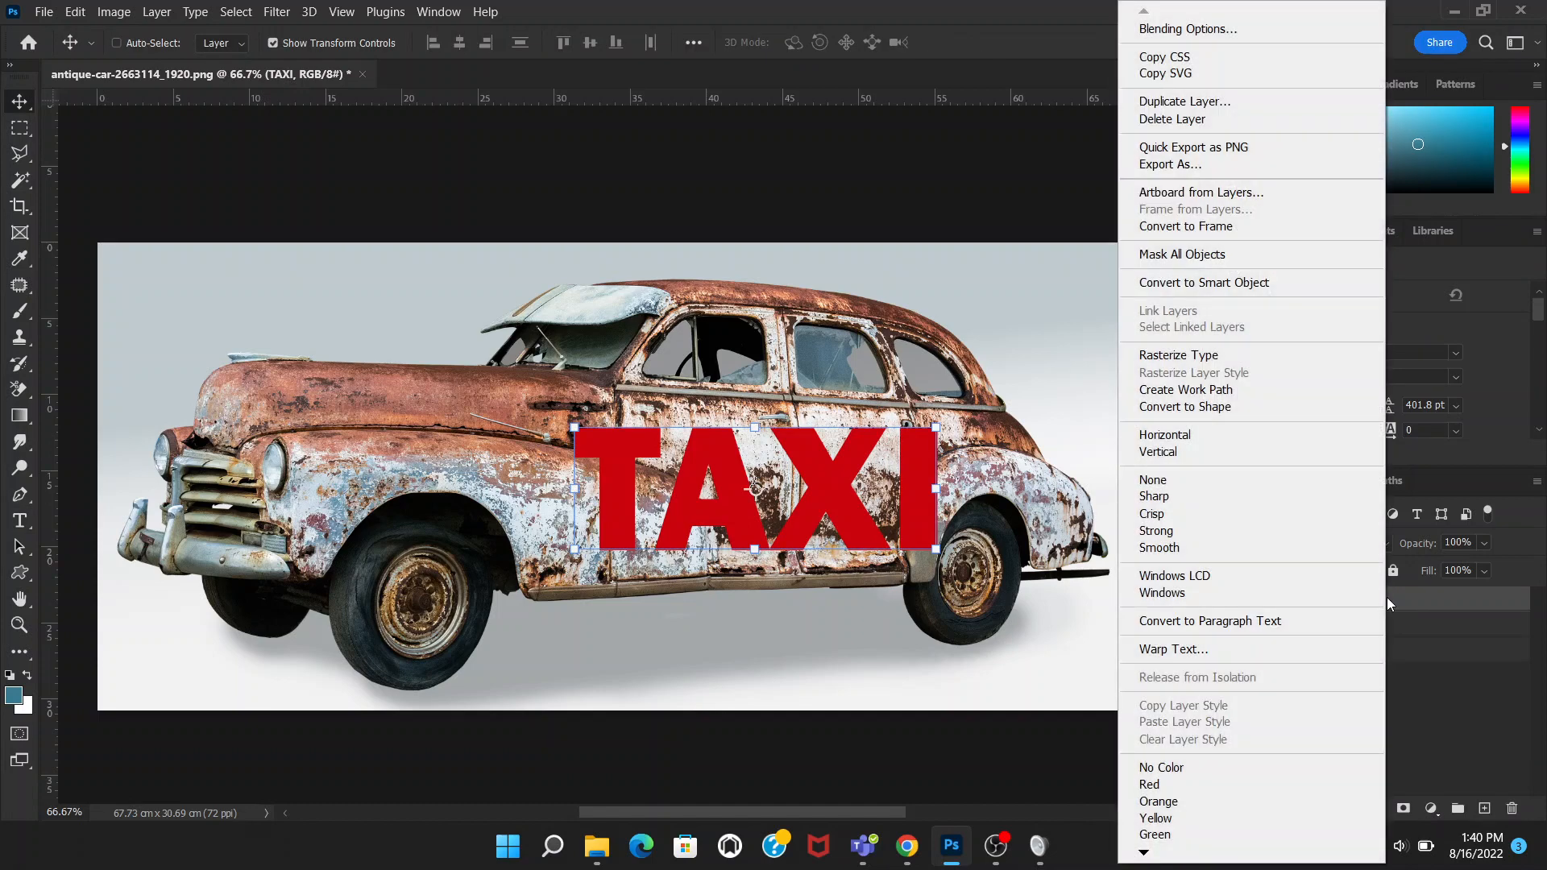
click(1198, 284)
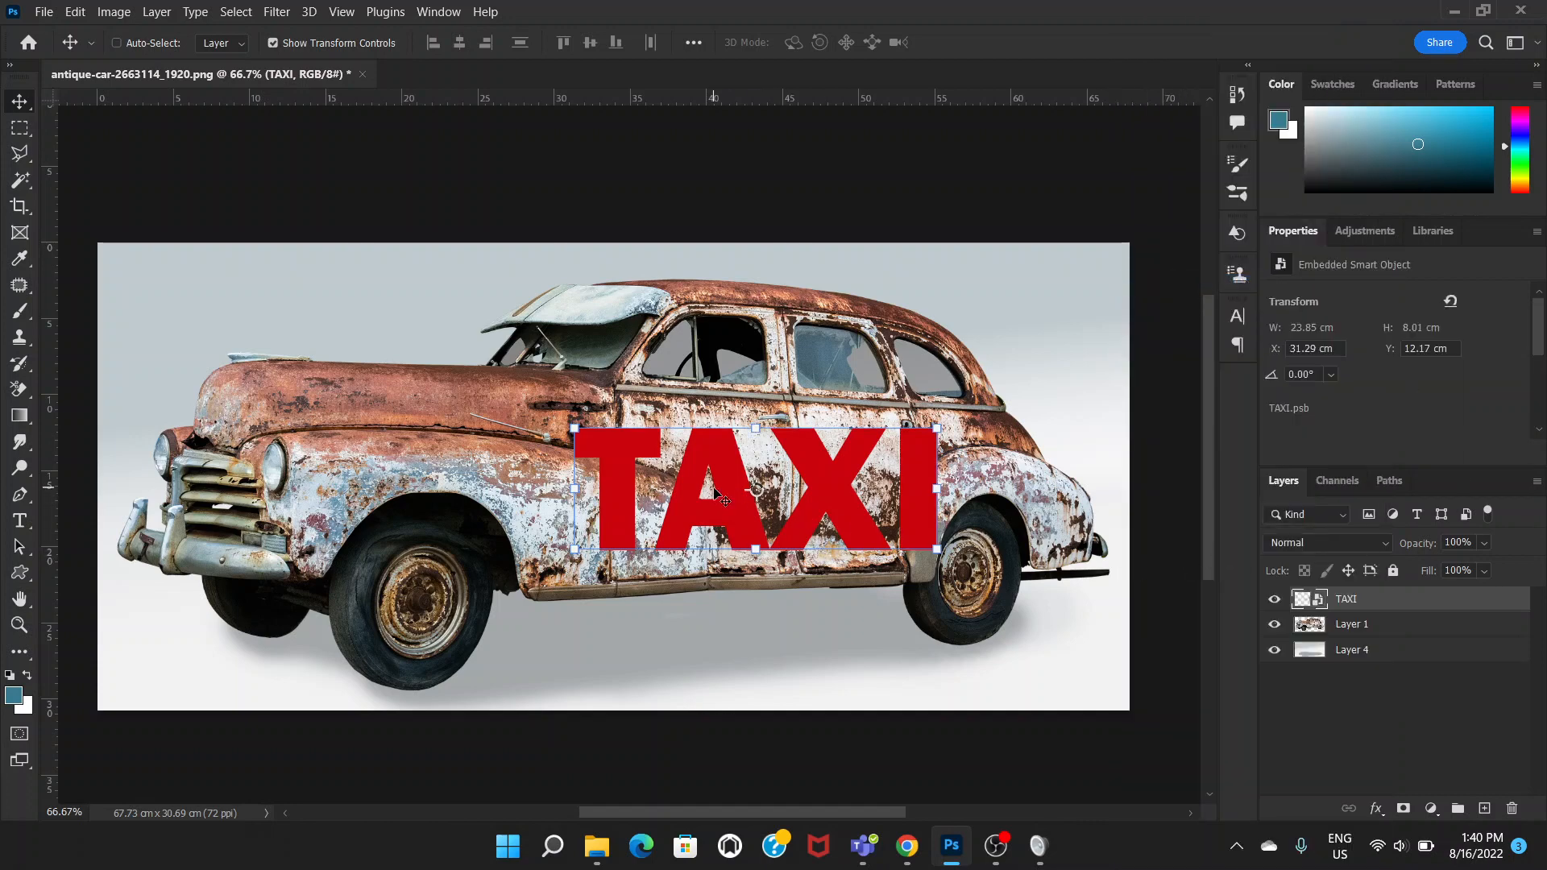
key(ctrl+t)
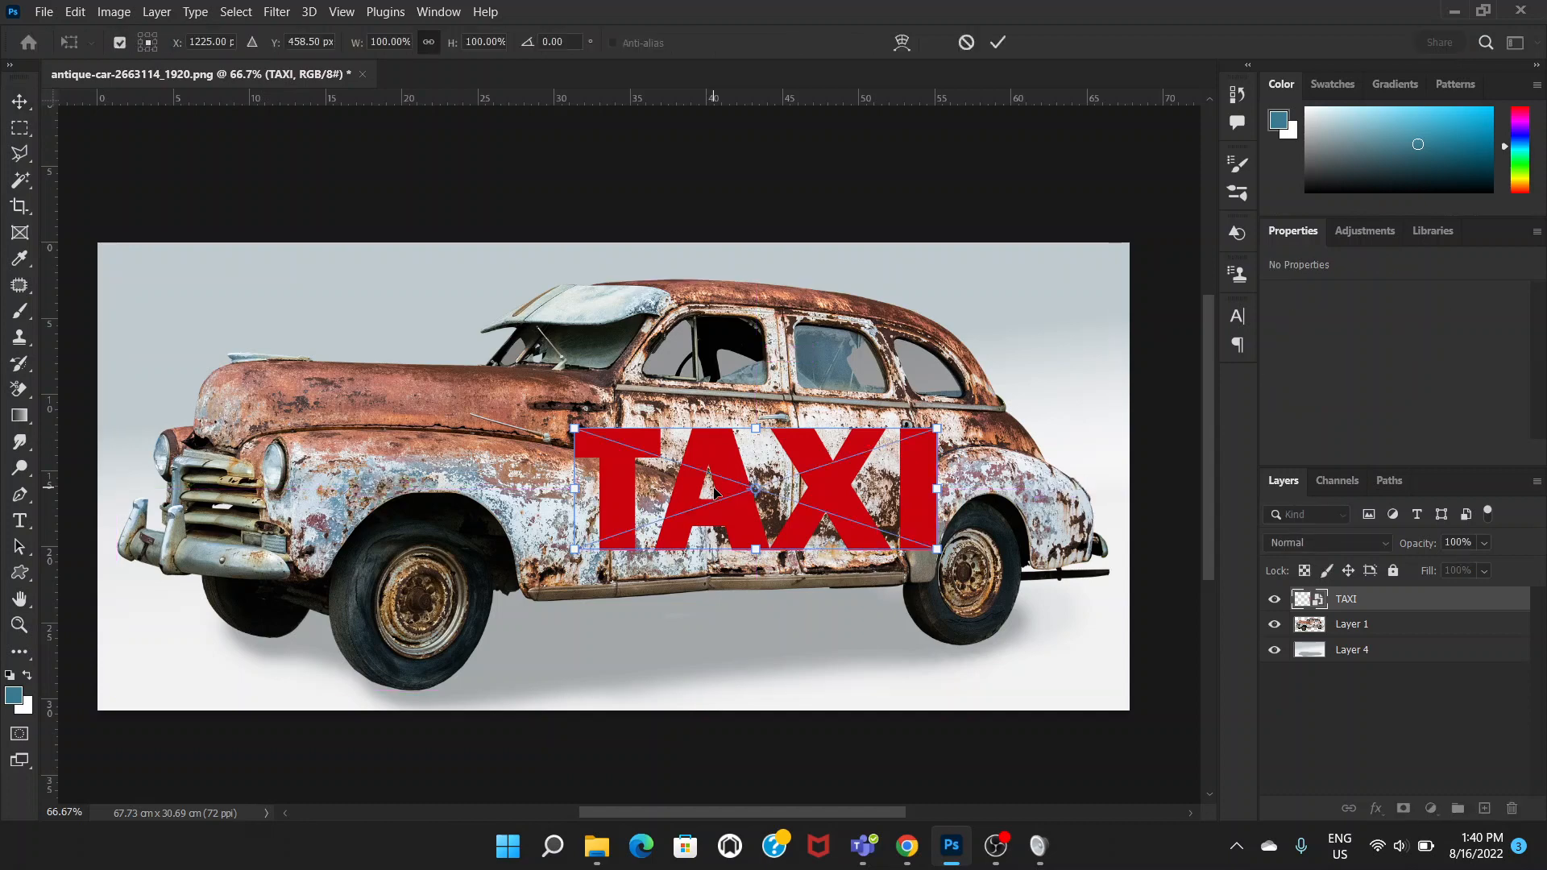
right_click(722, 443)
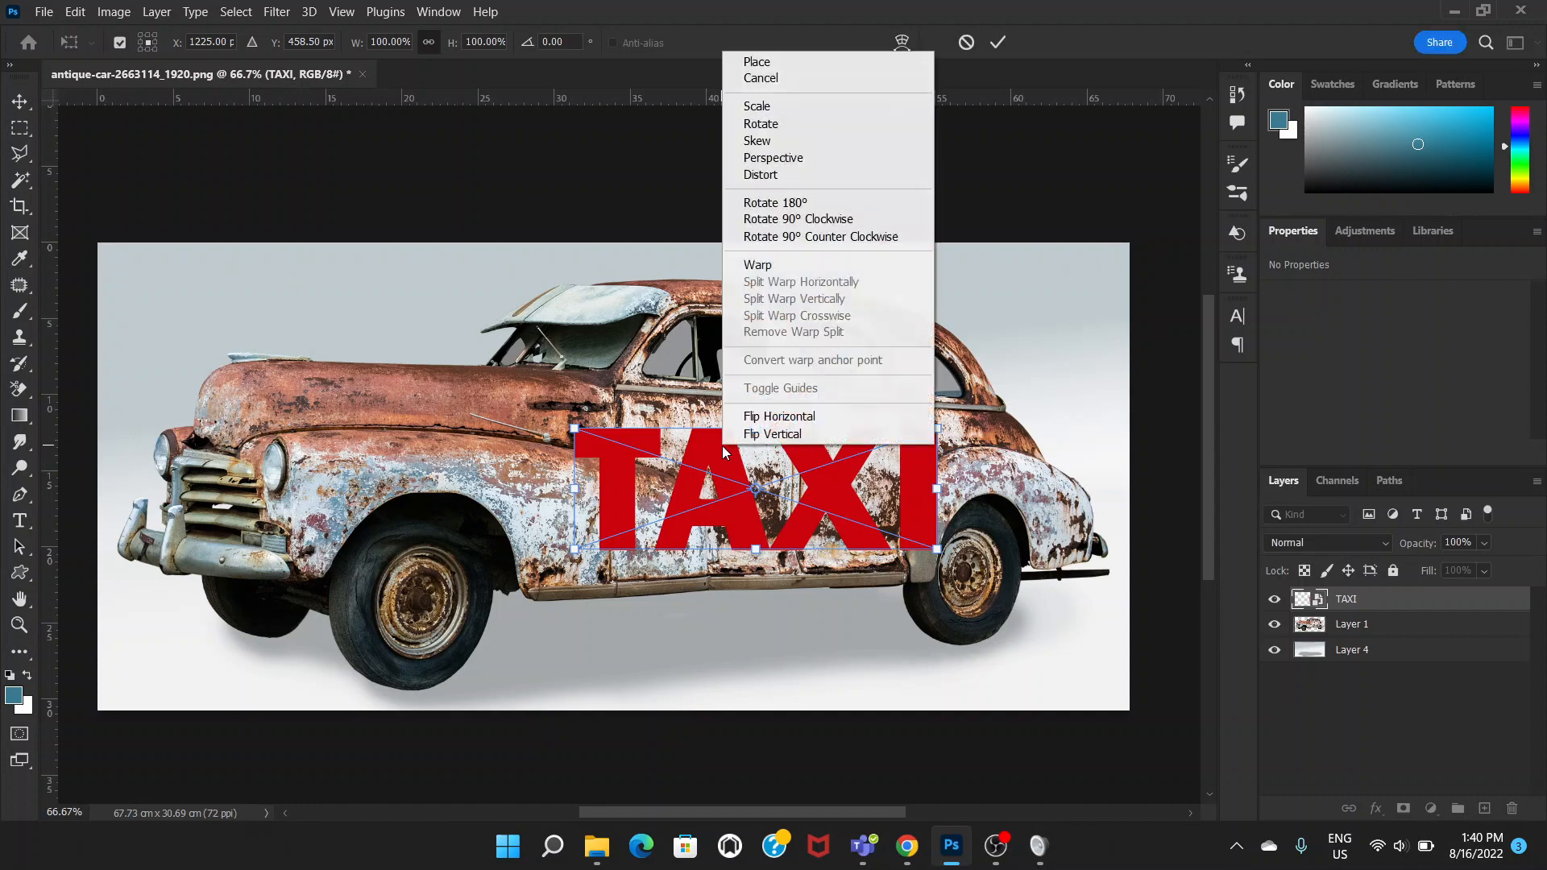
click(775, 175)
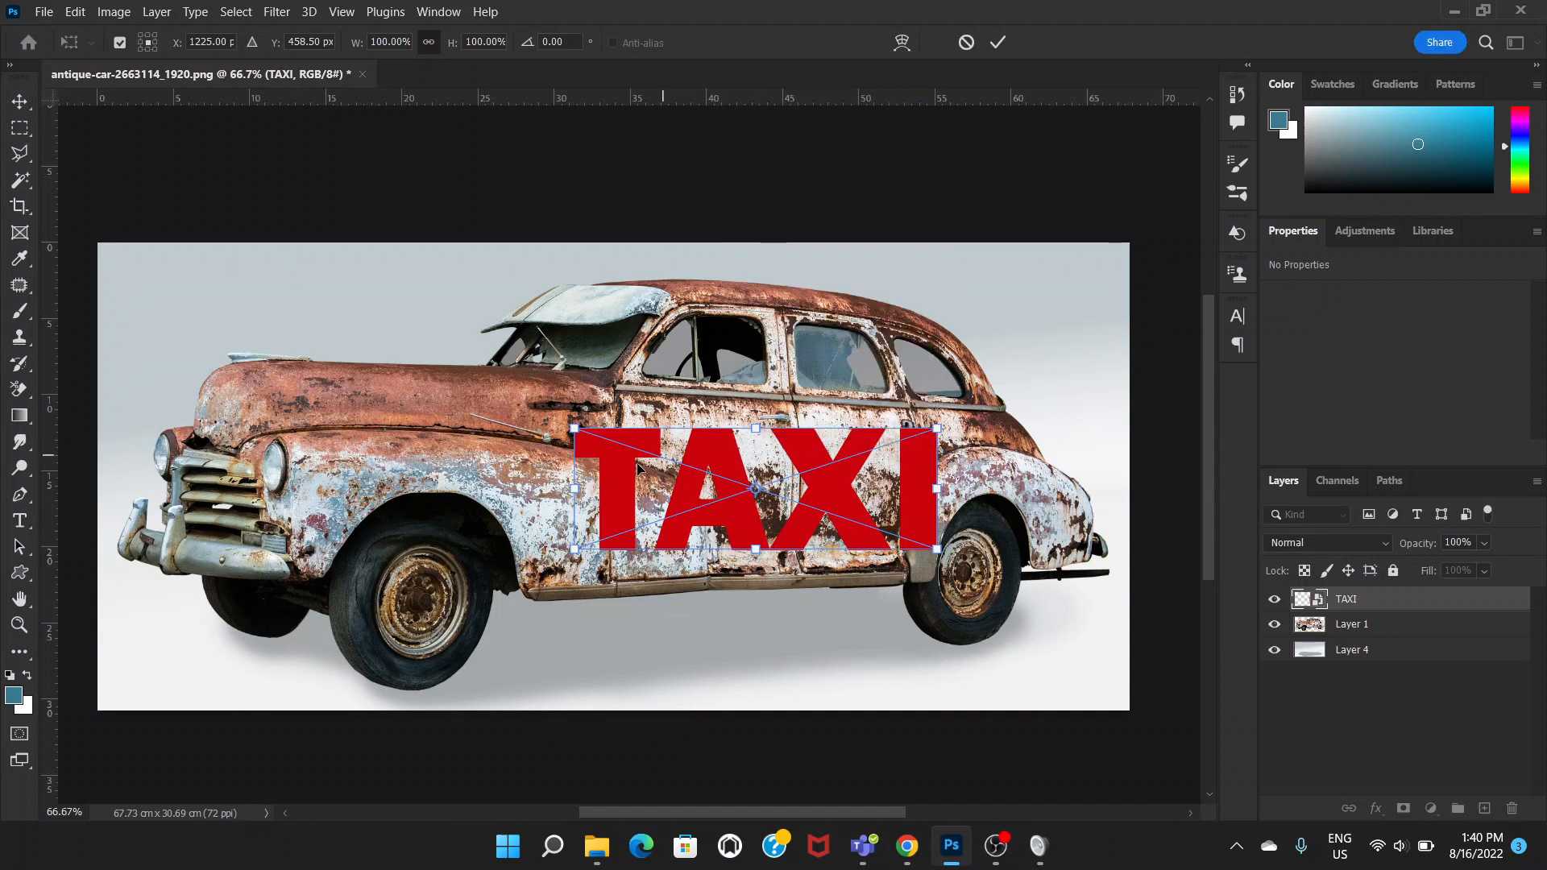
drag(576, 433, 573, 411)
drag(575, 556, 572, 563)
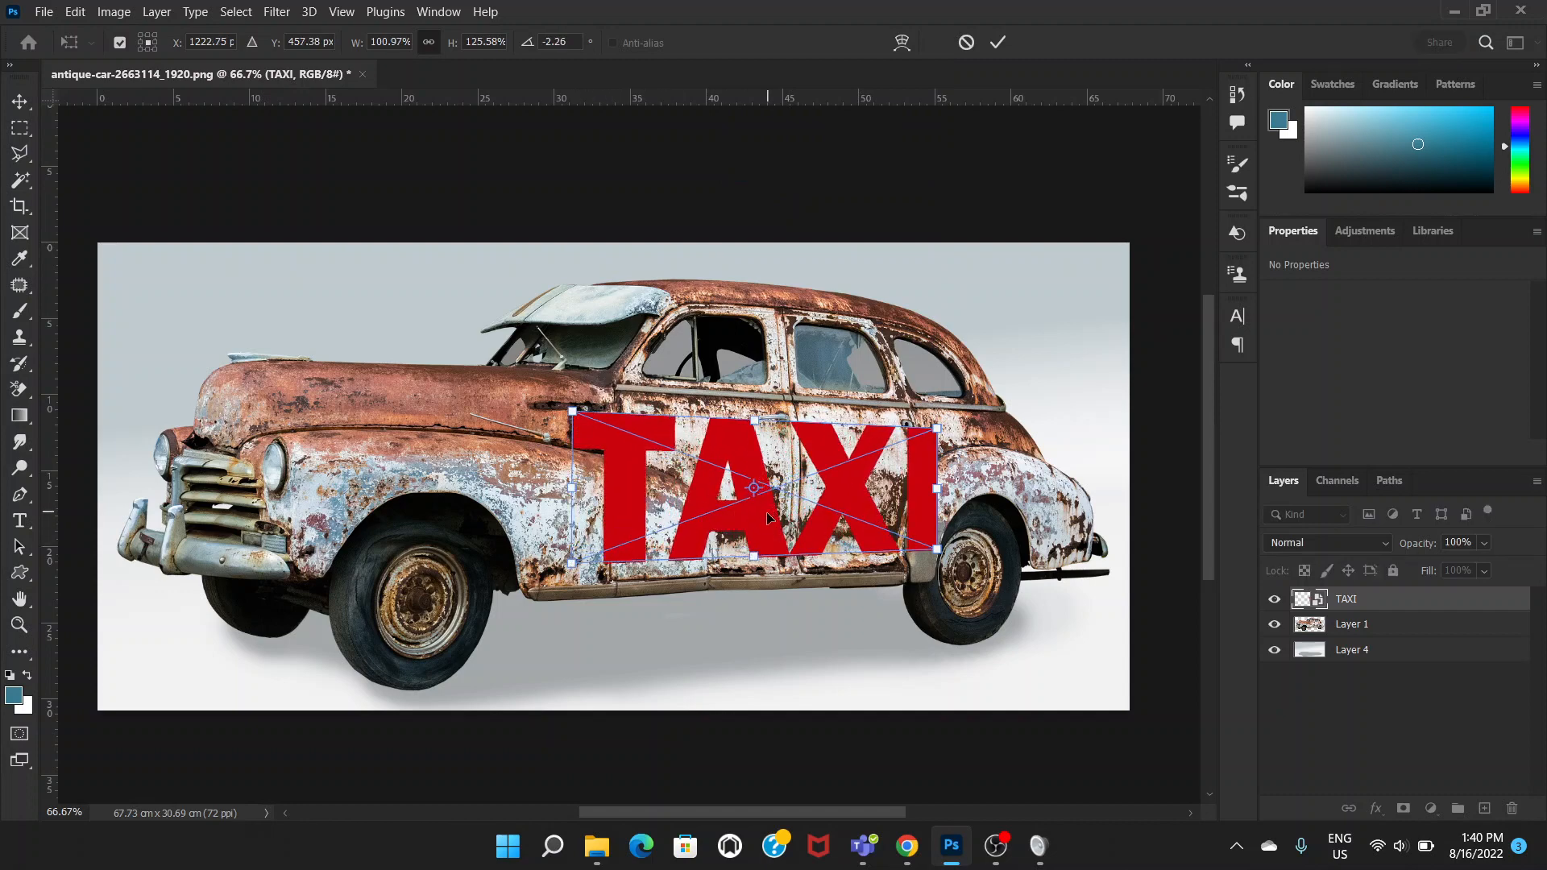
- Fine-tune the TAXI distortion at the right corners, commit the transform, and shift the lettering slightly toward the hood on the doors
drag(768, 518, 760, 521)
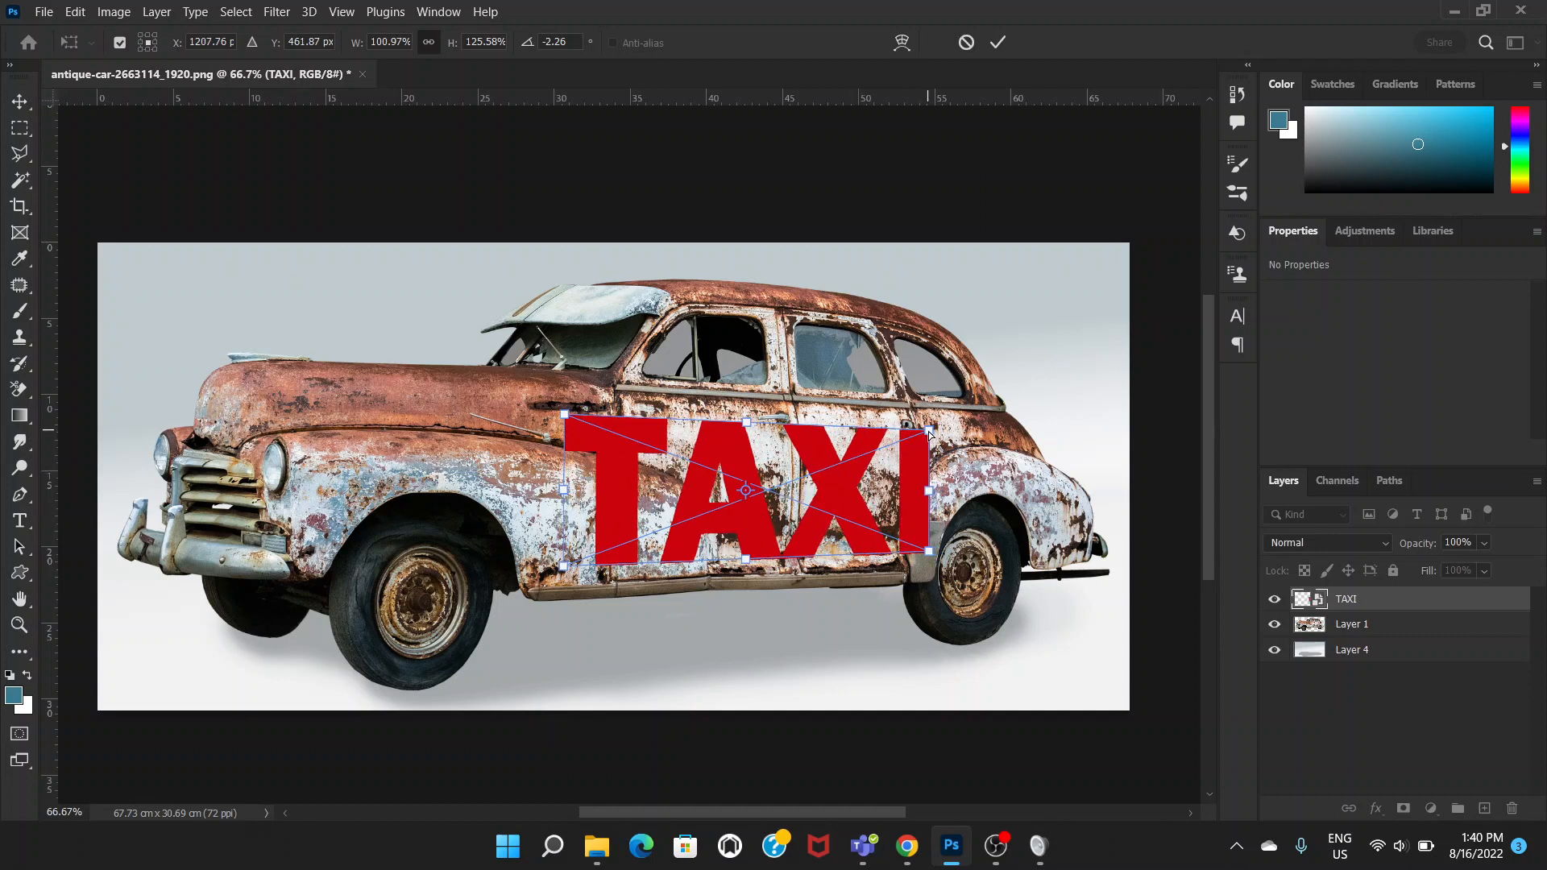
drag(927, 435, 928, 437)
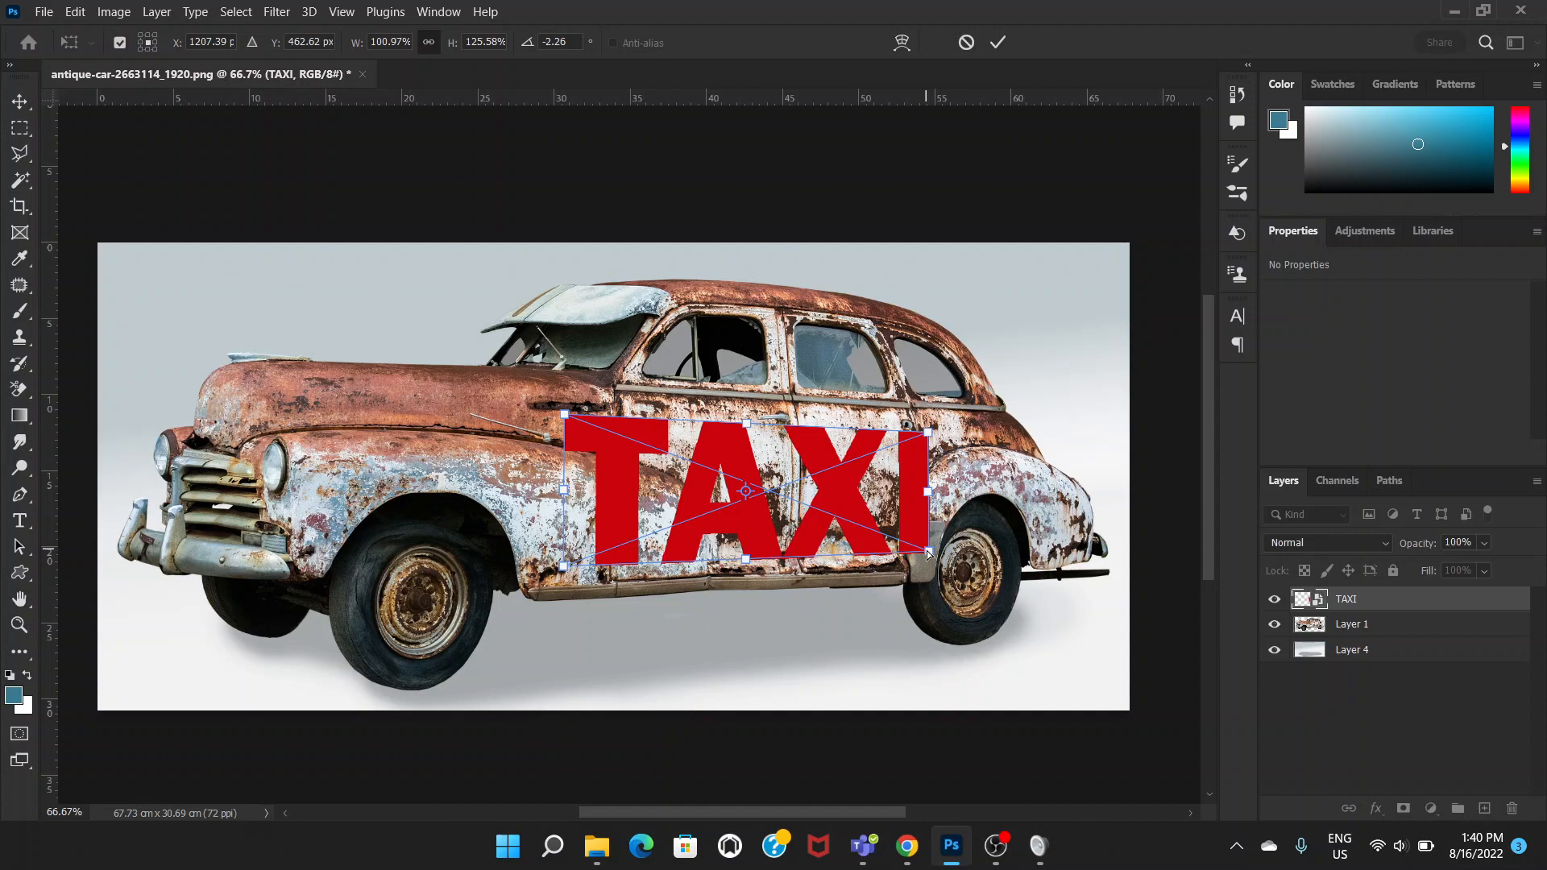
drag(929, 554, 928, 554)
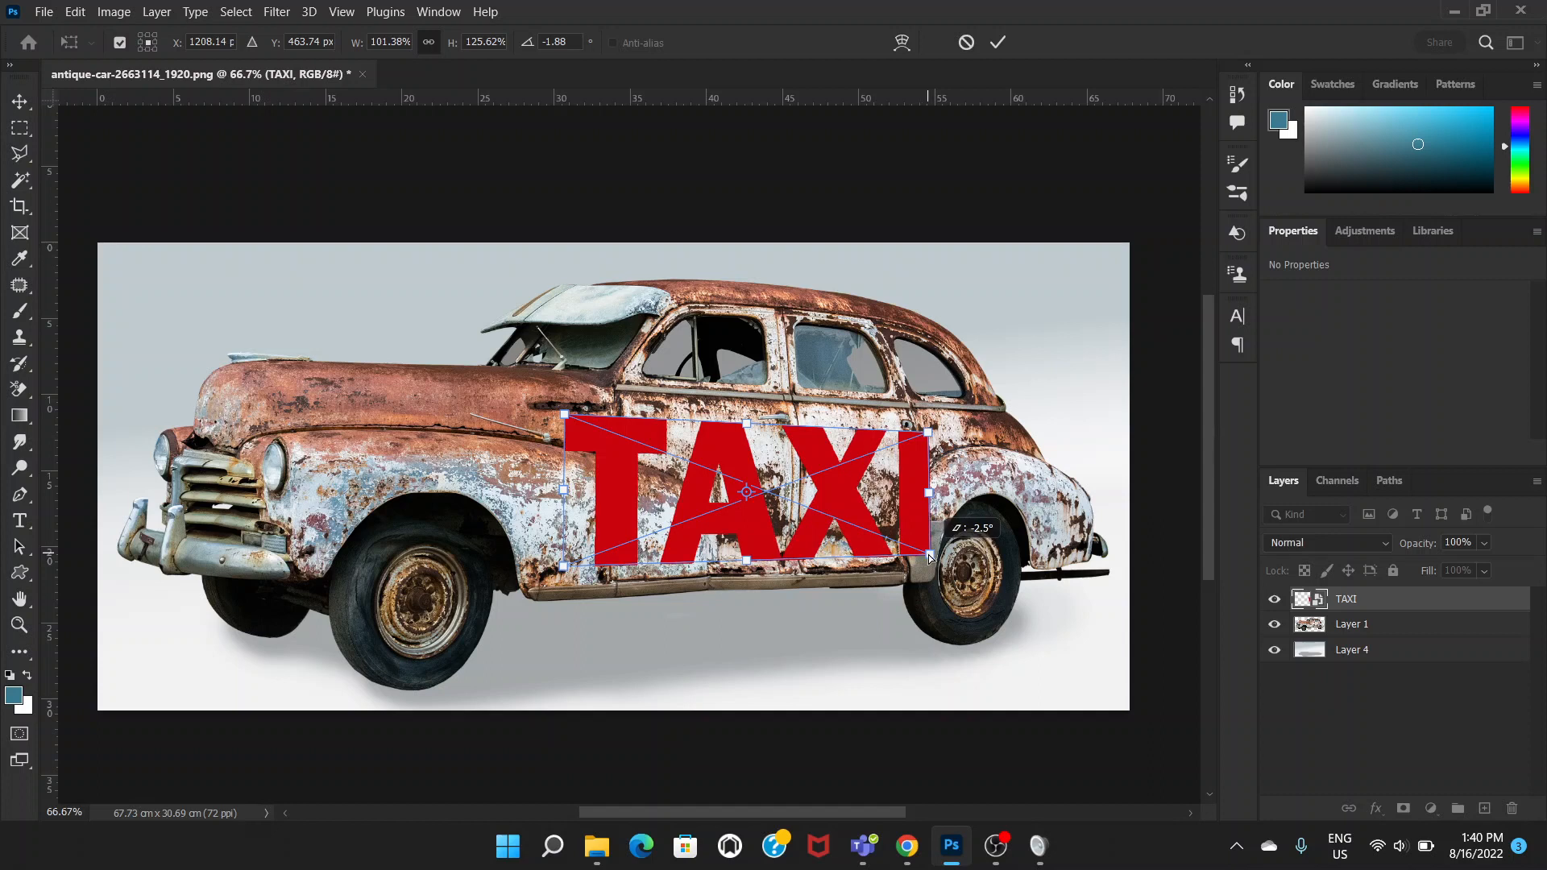
drag(928, 555, 928, 554)
key(Return)
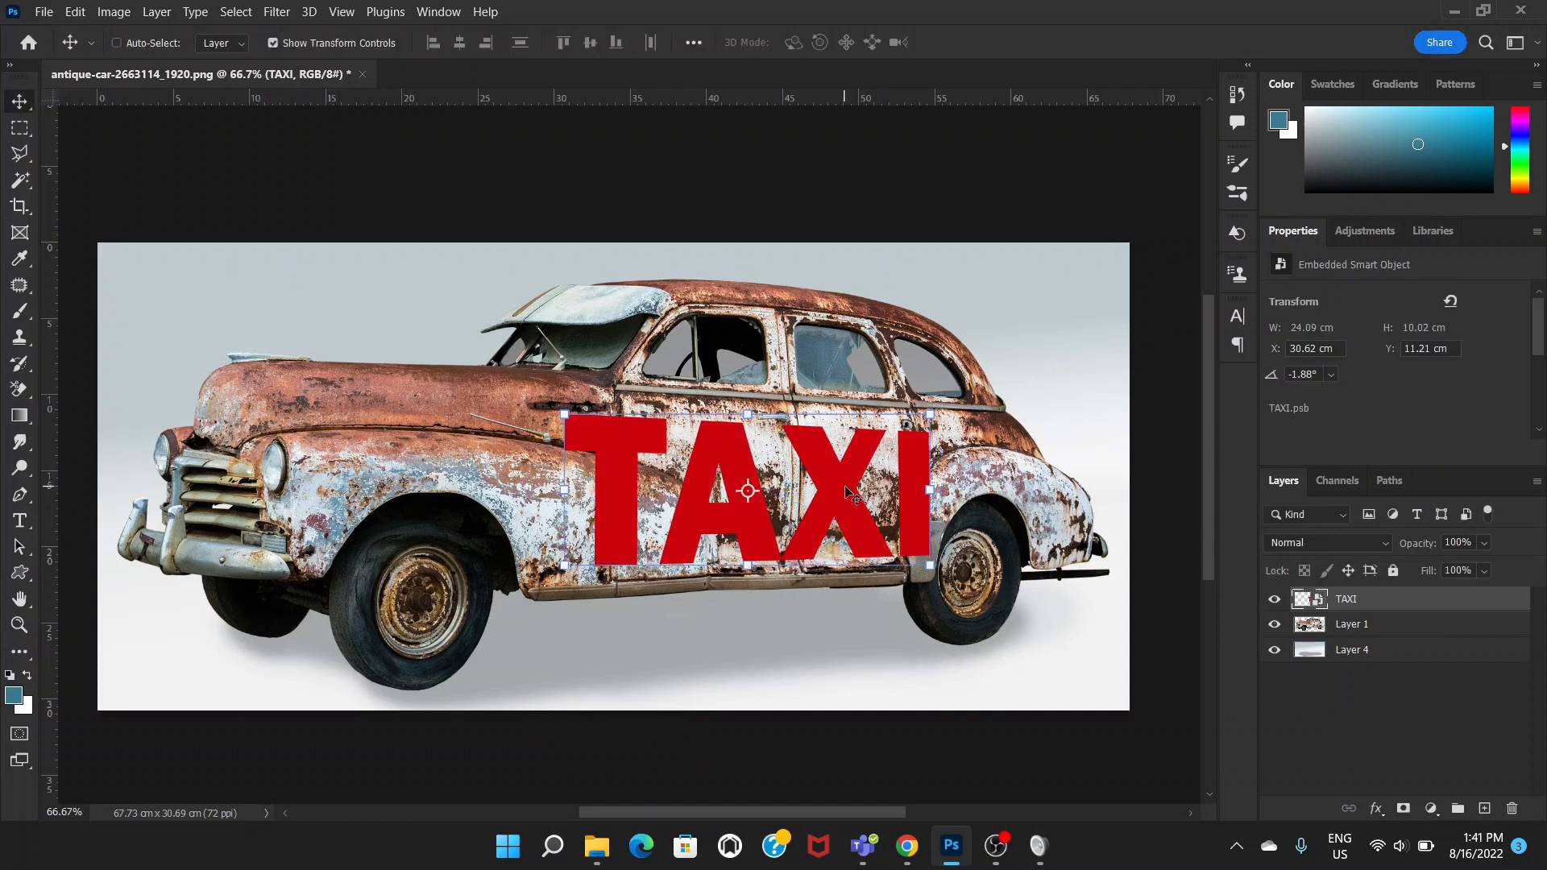
drag(843, 494, 838, 489)
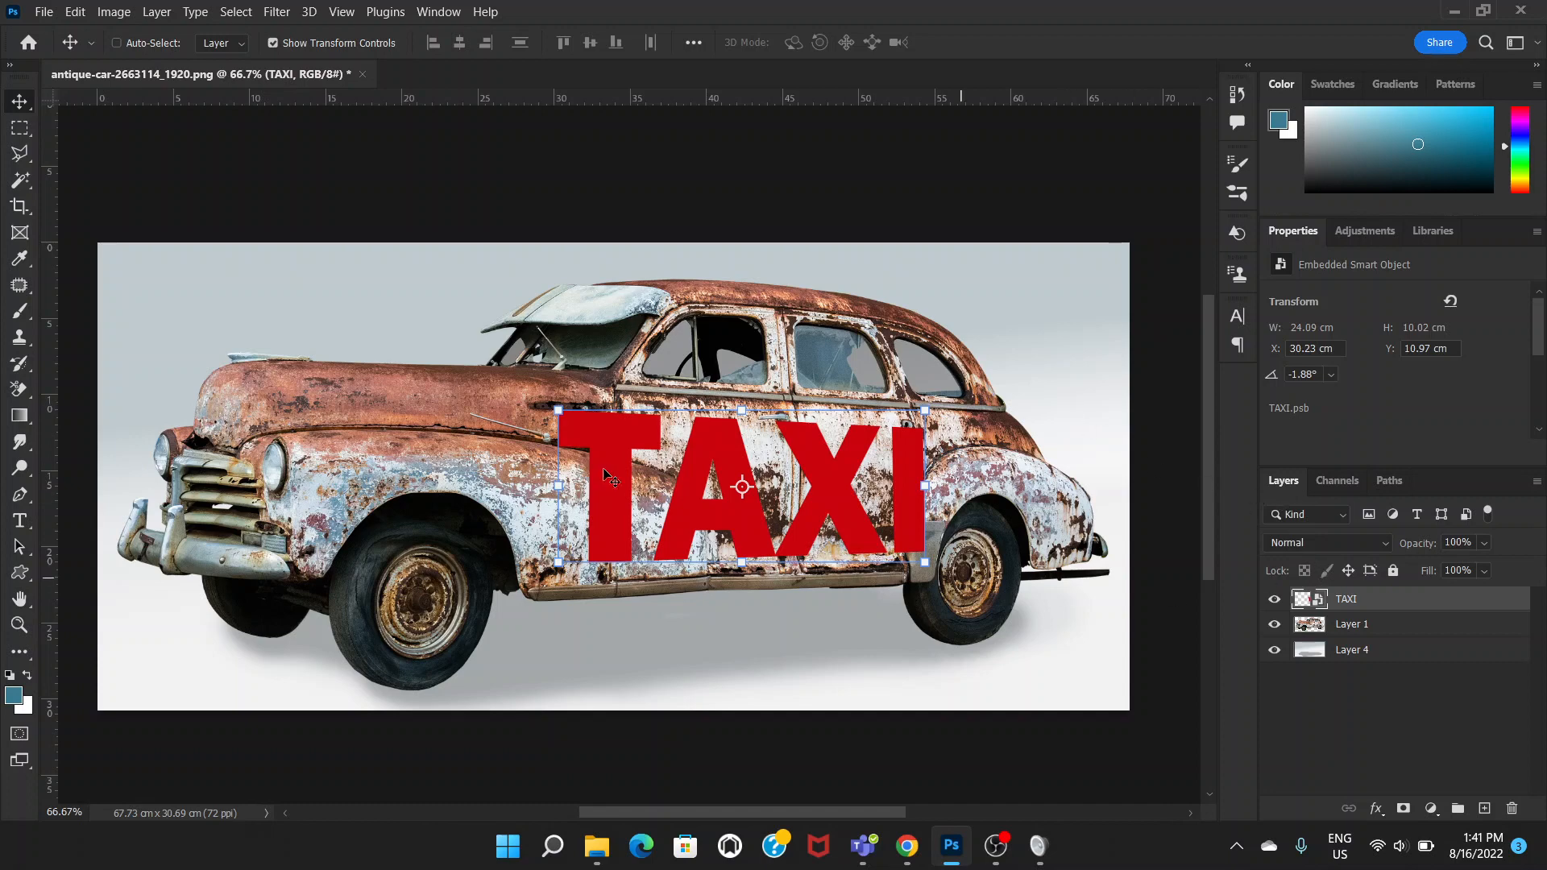
- Apply the Displace filter to TAXI with horizontal and vertical scale 10, Stretch To Fit and Repeat Edge Pixels, using displaced.psd as the map
click(277, 13)
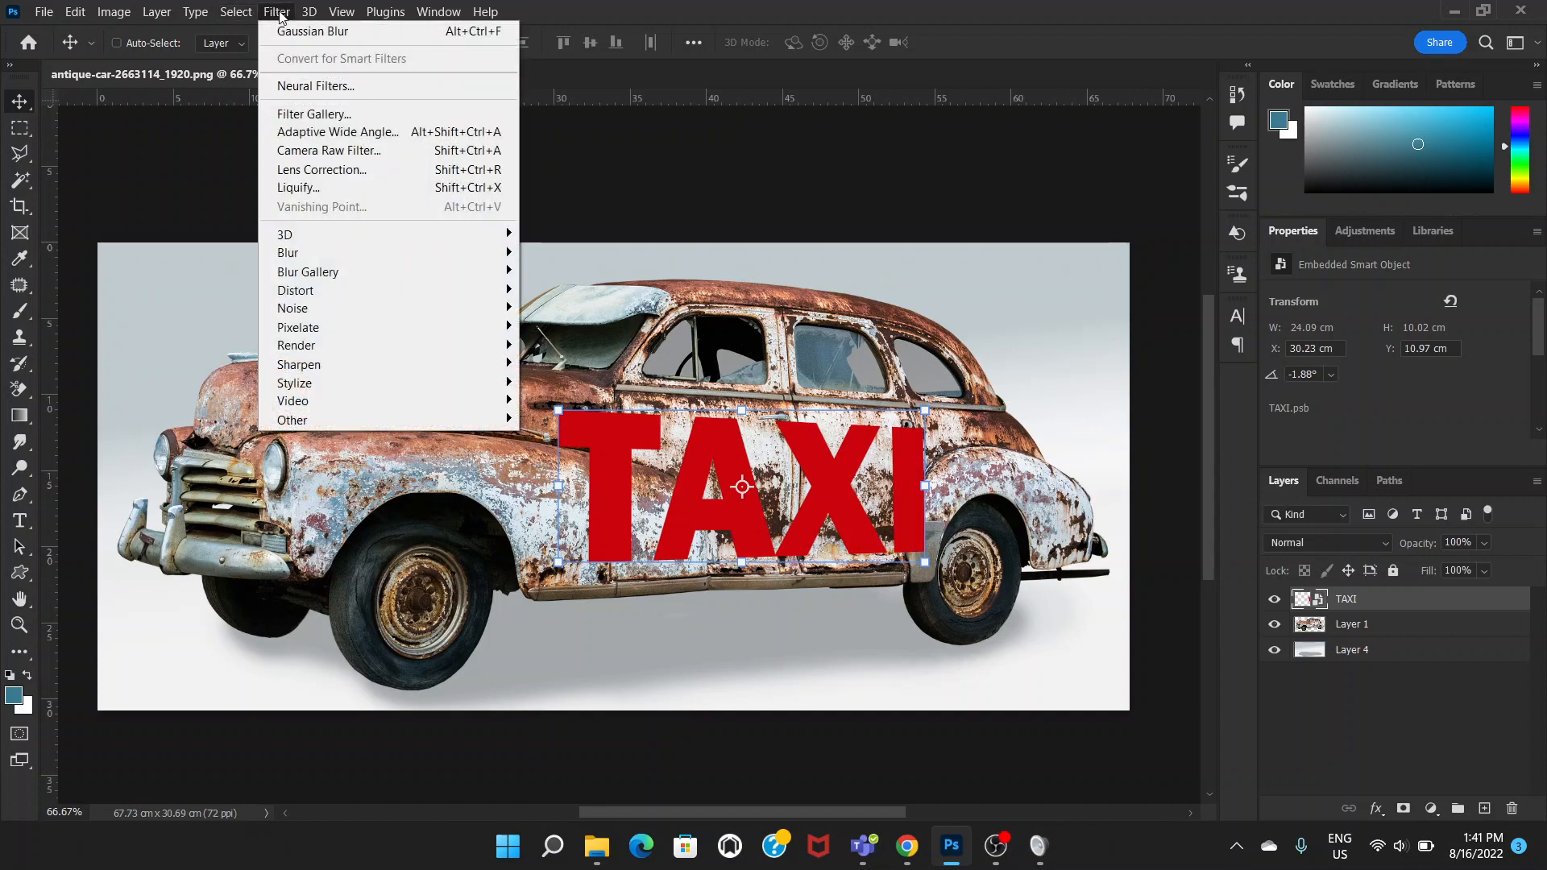
mouse_move(425, 294)
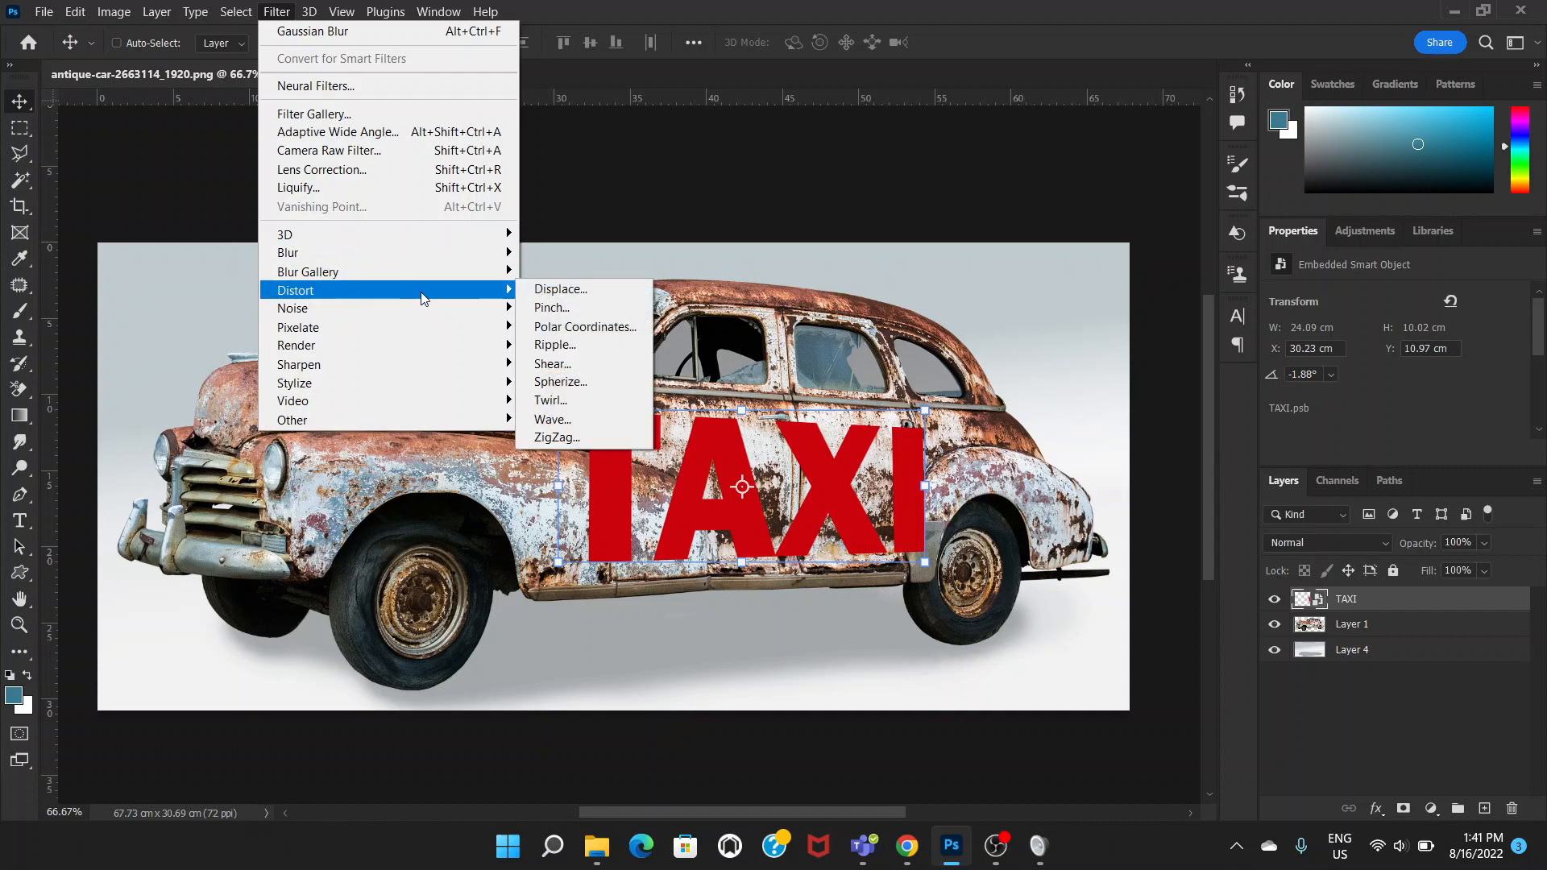
click(546, 290)
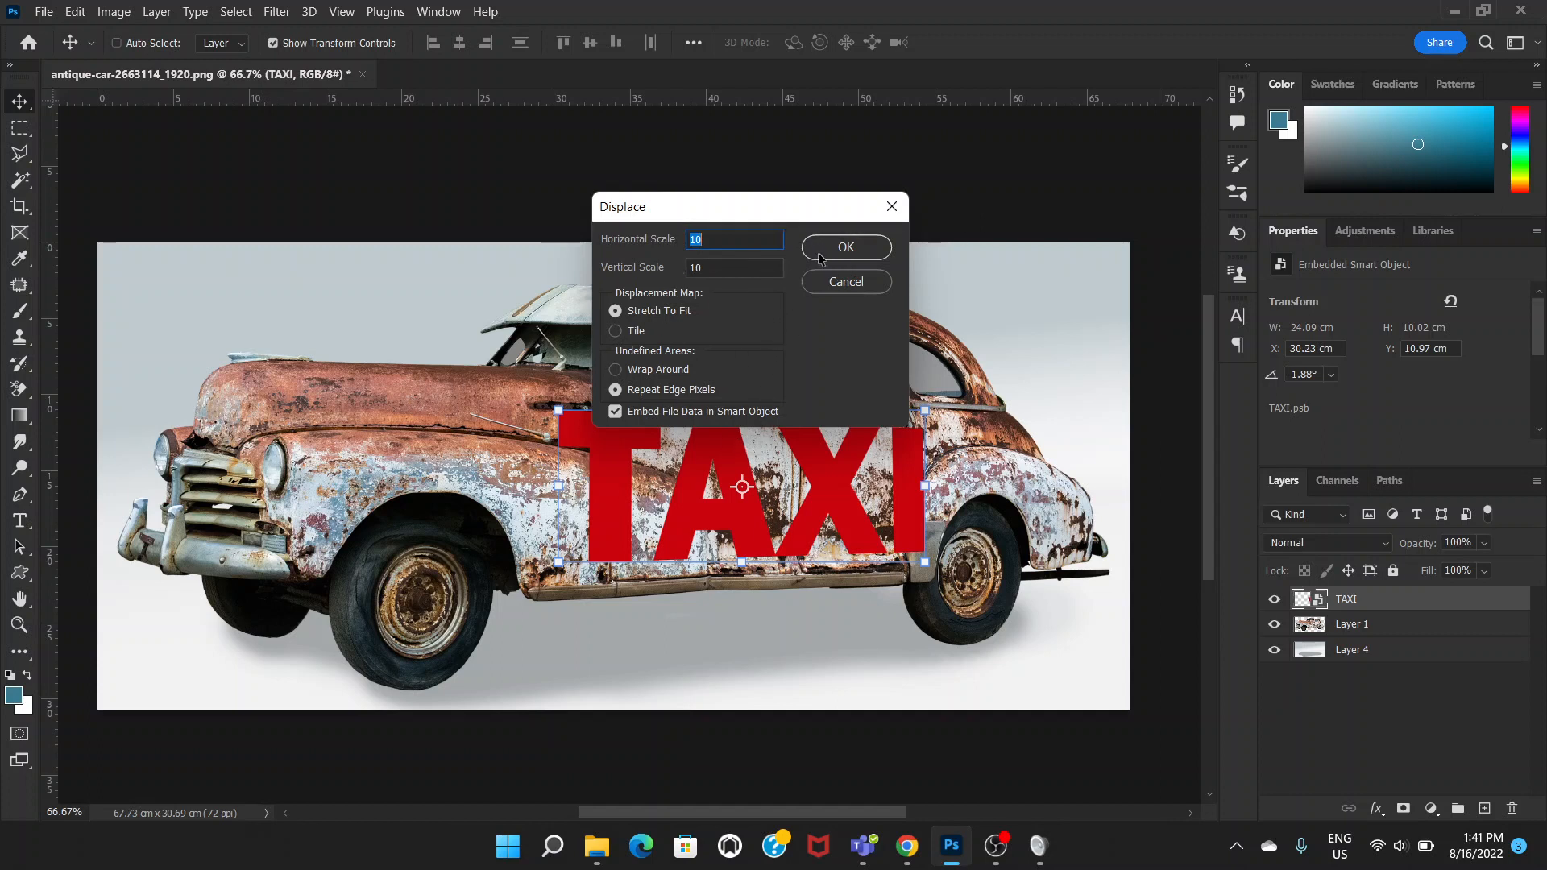
click(847, 249)
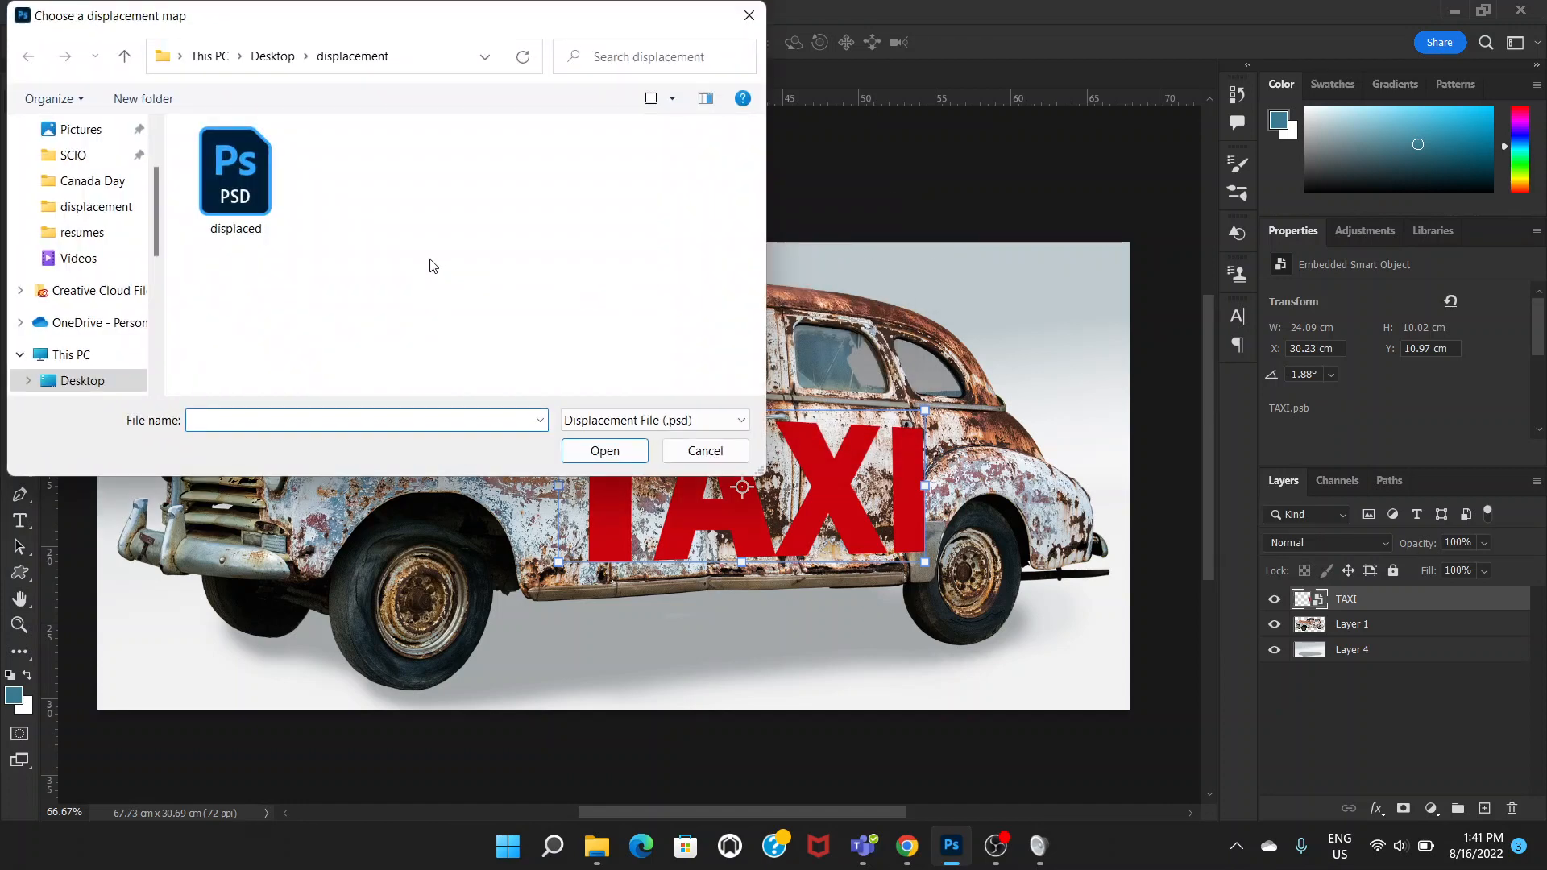
drag(450, 28, 483, 41)
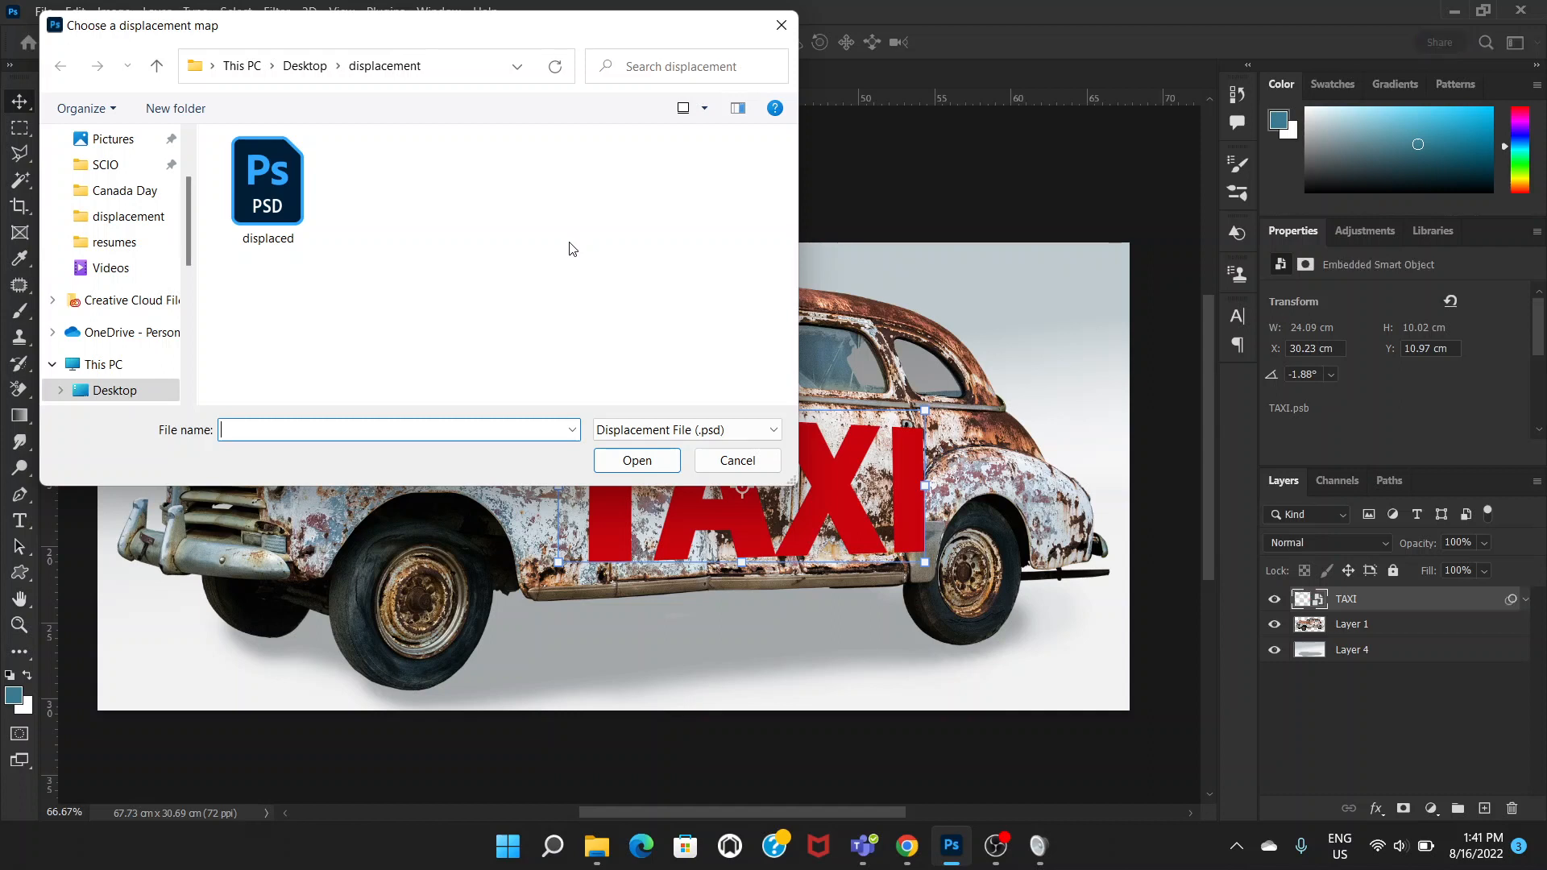
click(270, 196)
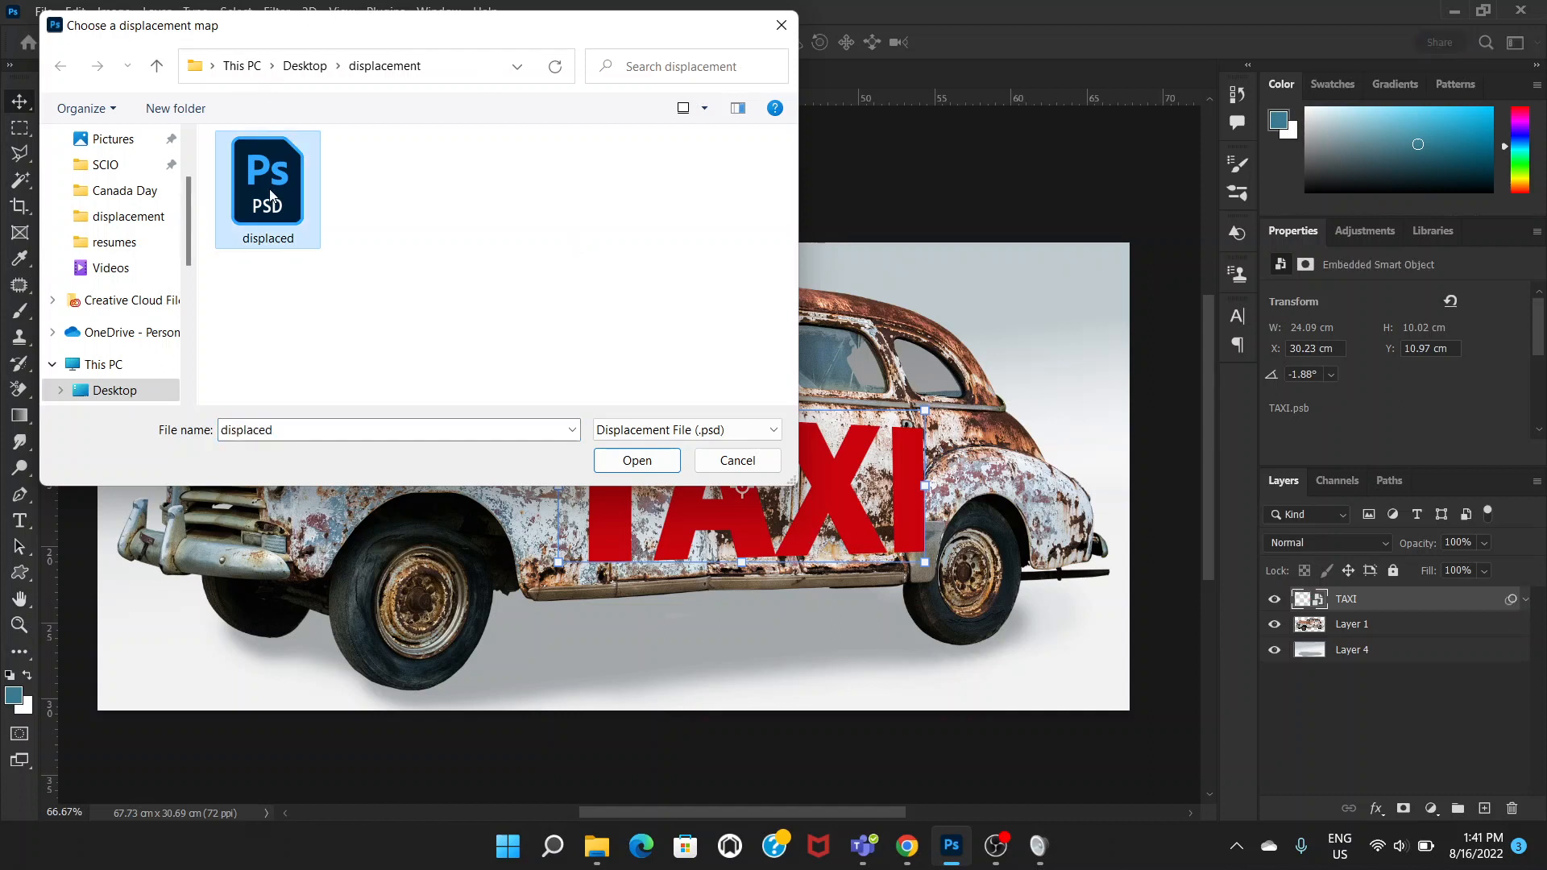
click(644, 469)
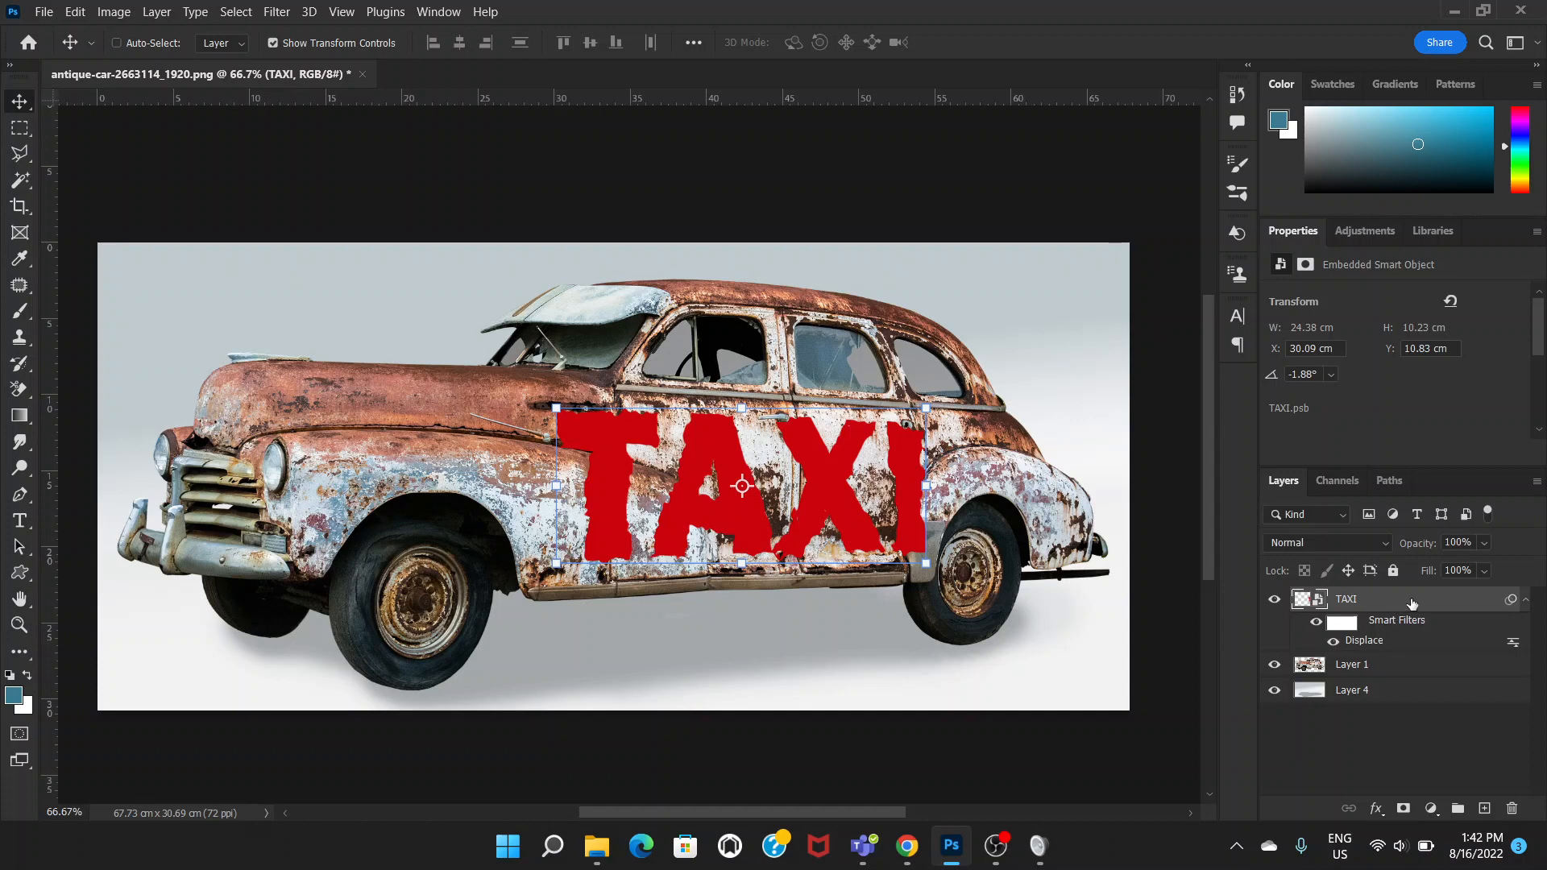
- Set the TAXI layer's blend mode to Multiply
click(1387, 540)
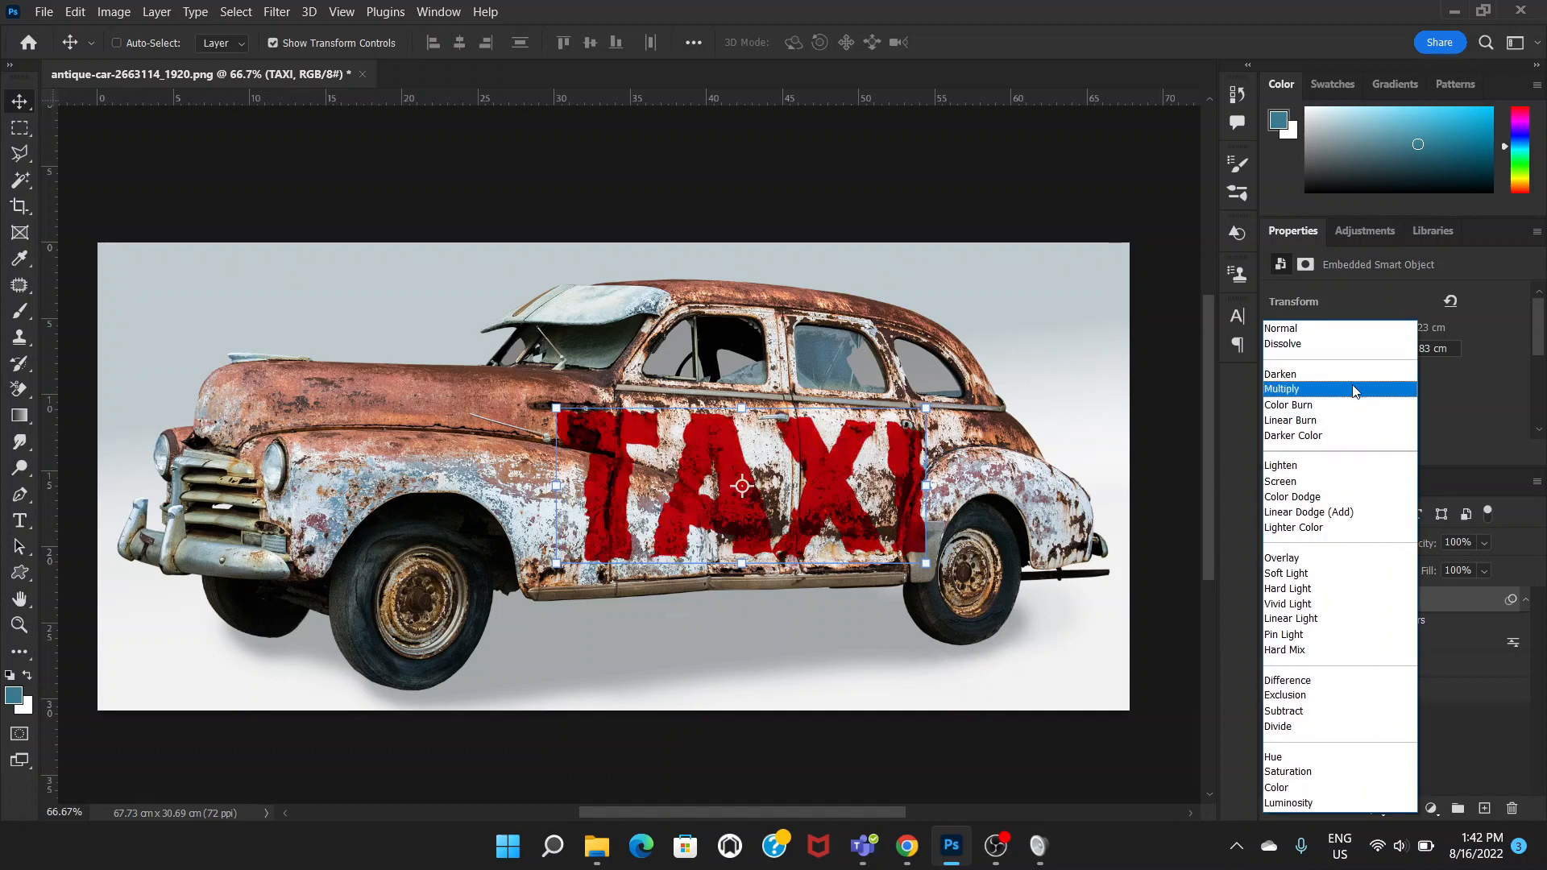
click(1355, 390)
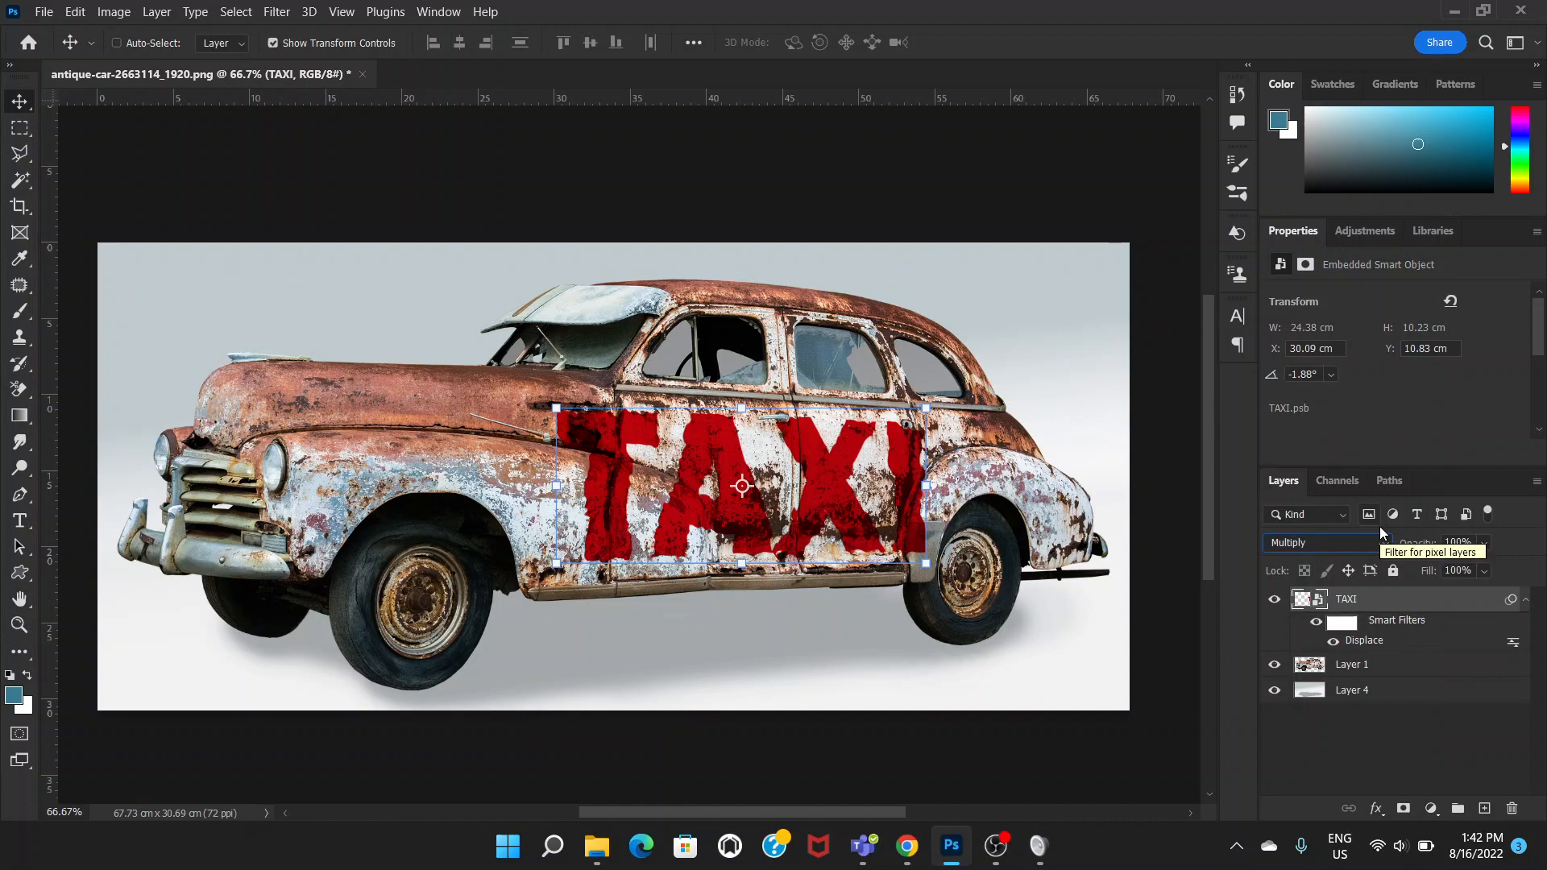
key(ctrl+plus)
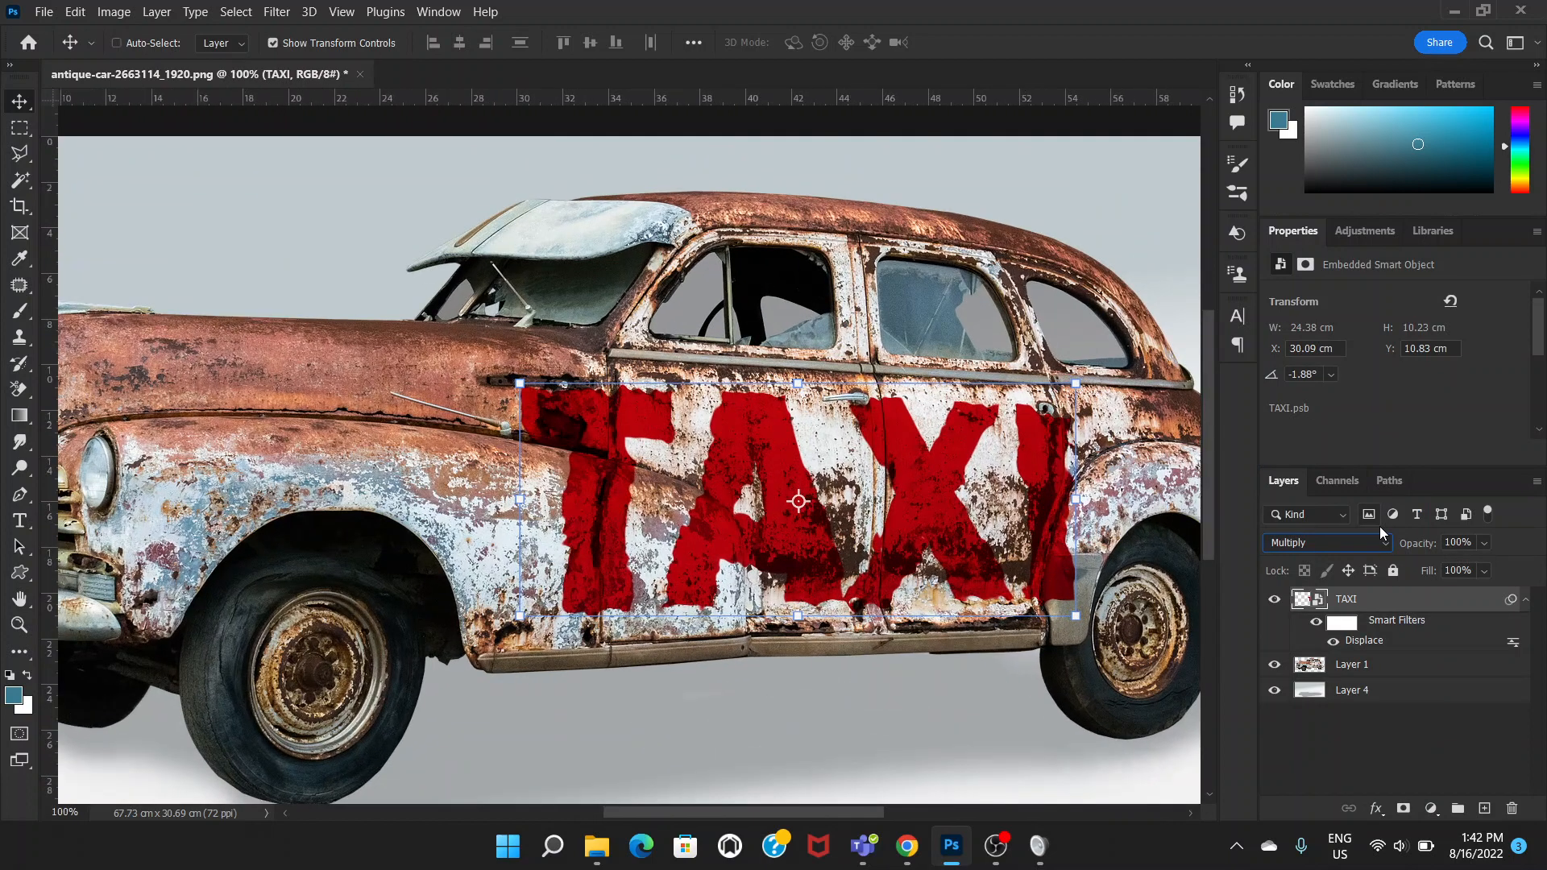
drag(775, 486, 712, 473)
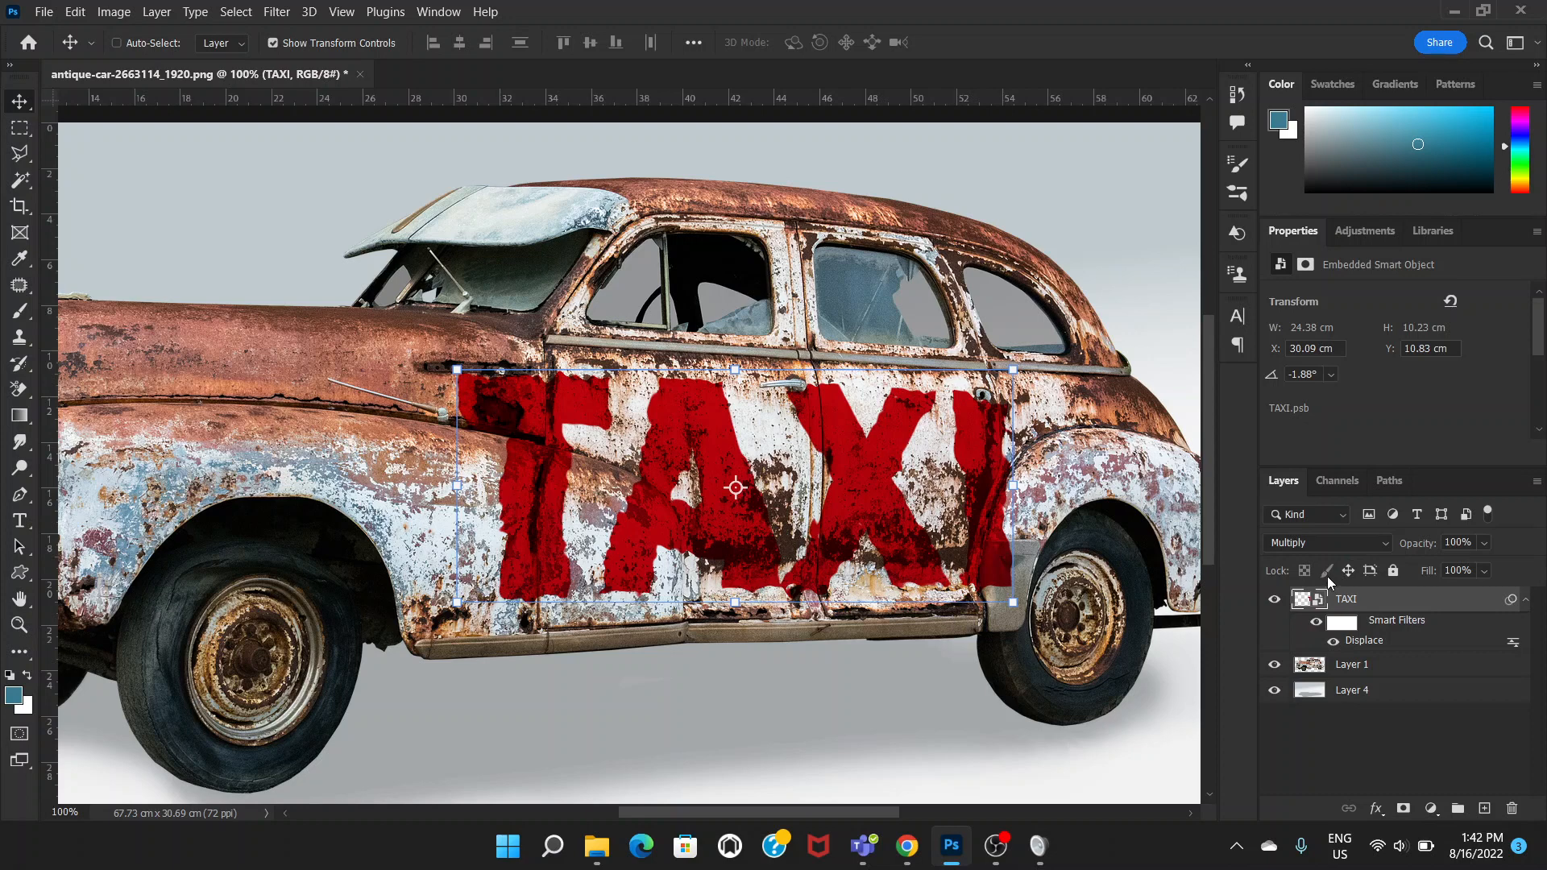
- In the TAXI layer's blending options, lower the Blend If Underlying Layer white limit to 239
double_click(1386, 599)
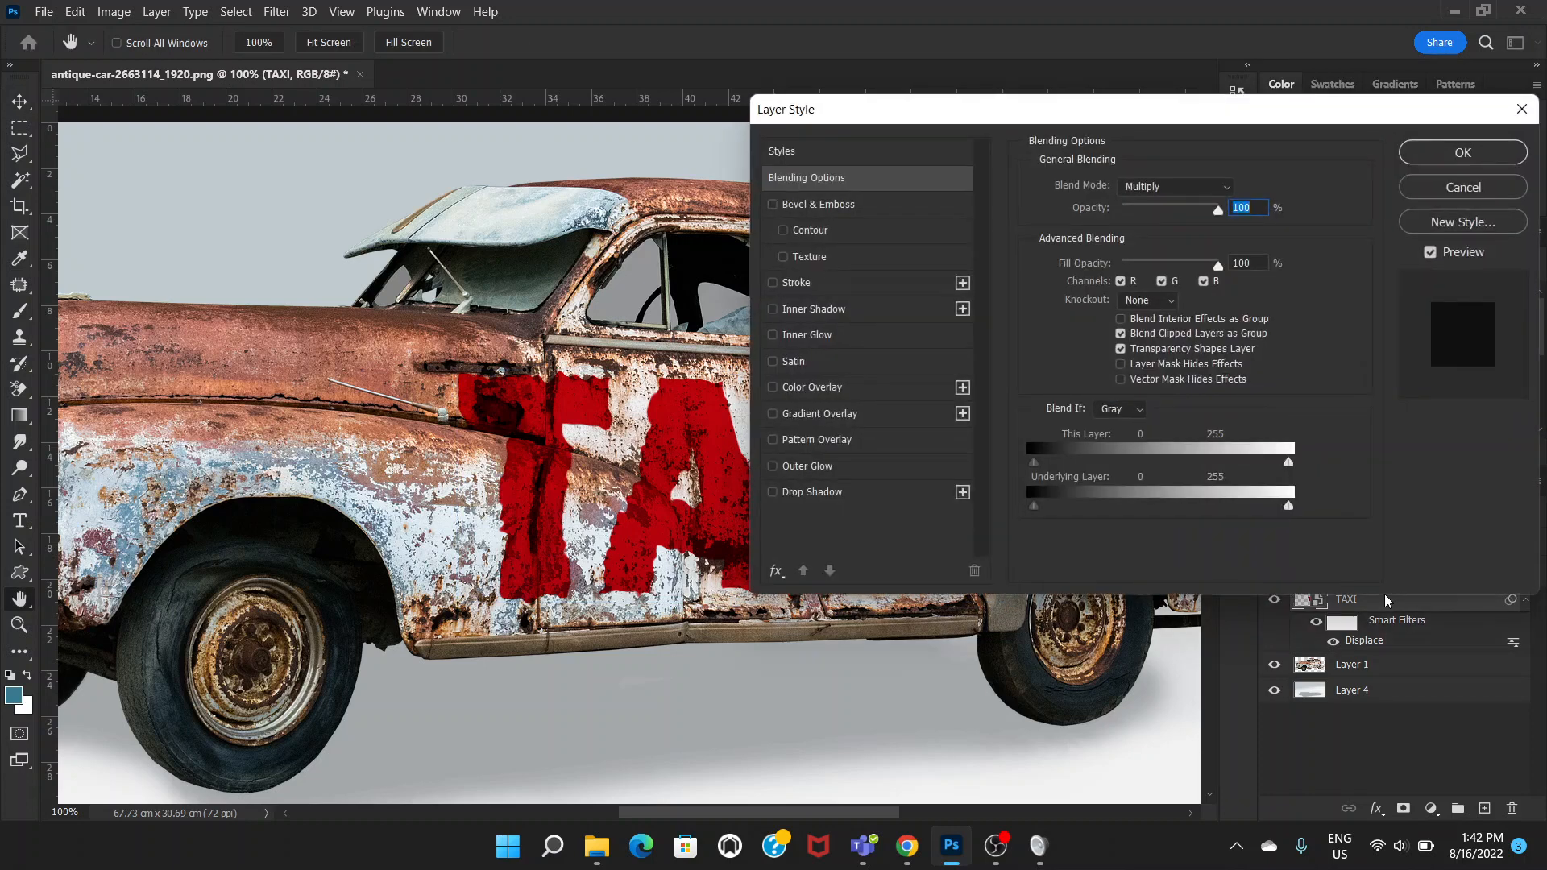
drag(1005, 113, 985, 73)
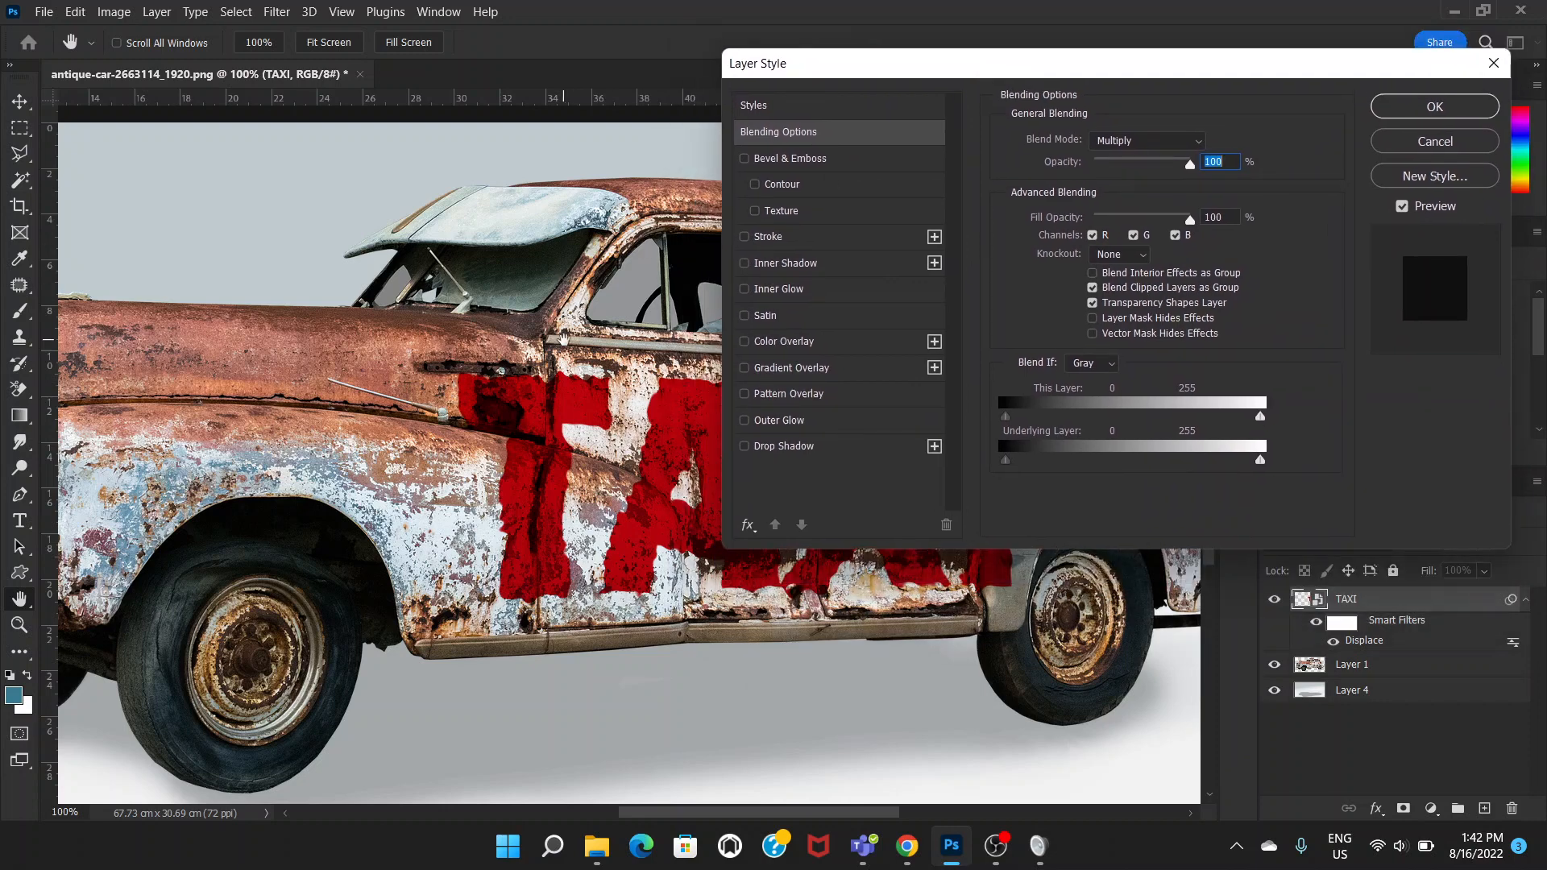
drag(533, 336, 205, 273)
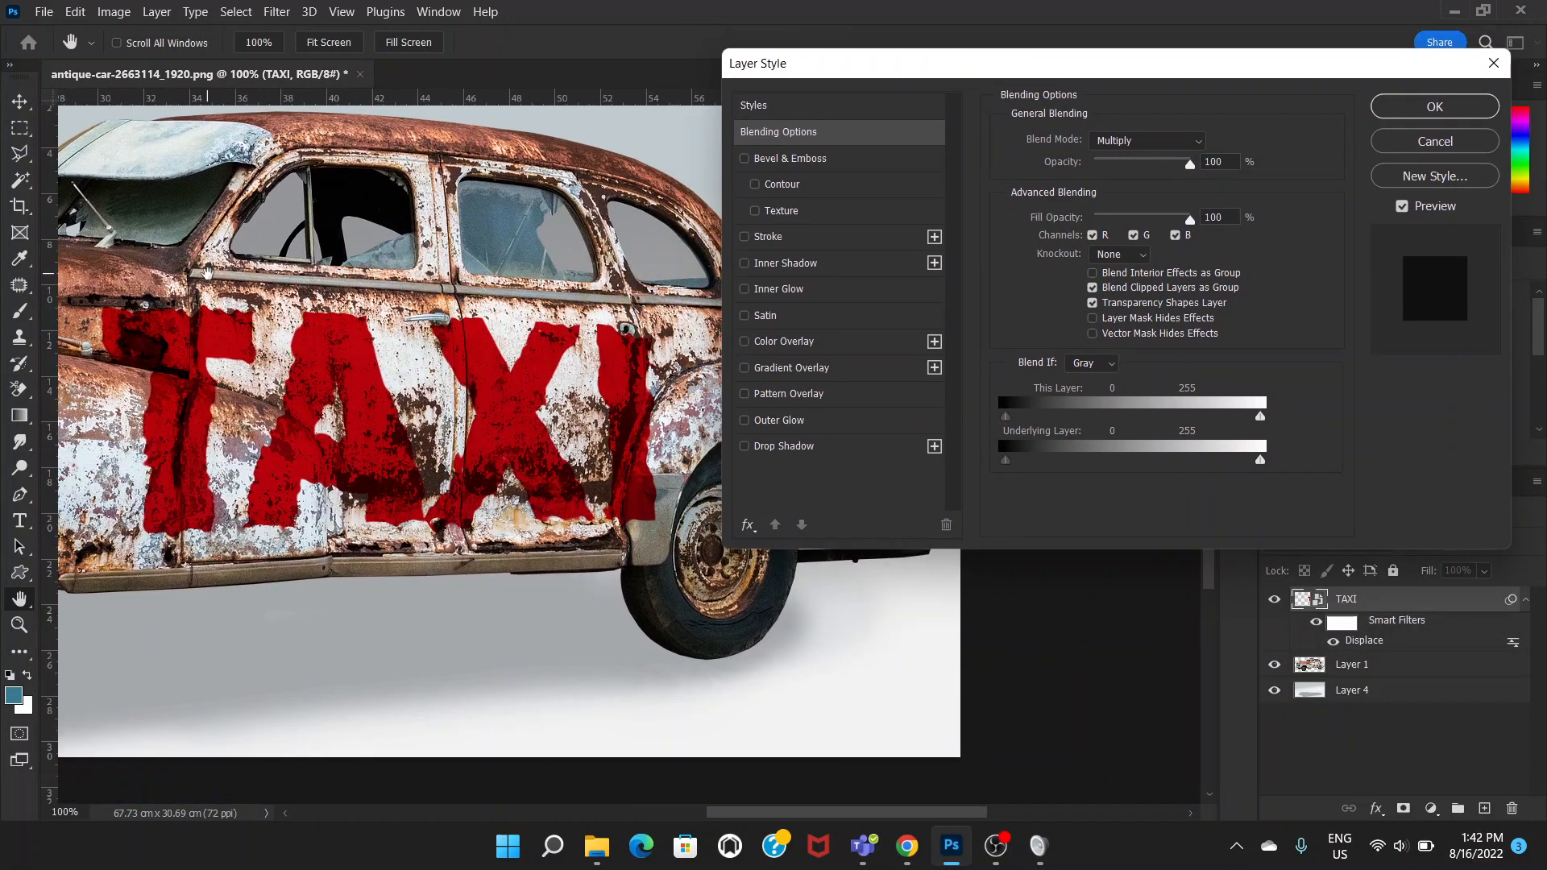
drag(856, 63, 794, 70)
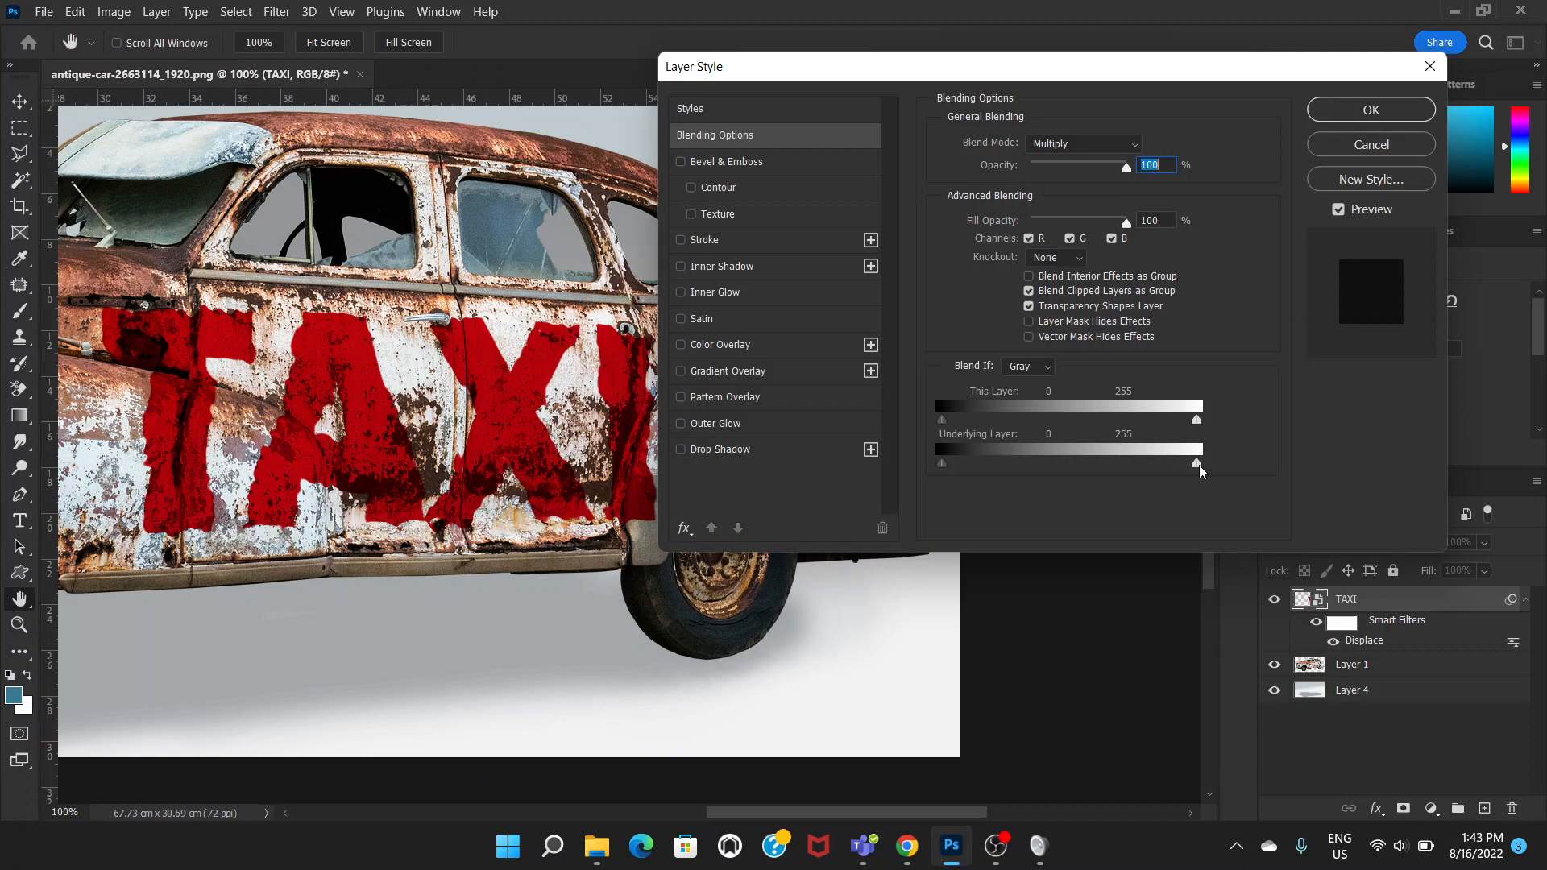
drag(1197, 464, 1179, 465)
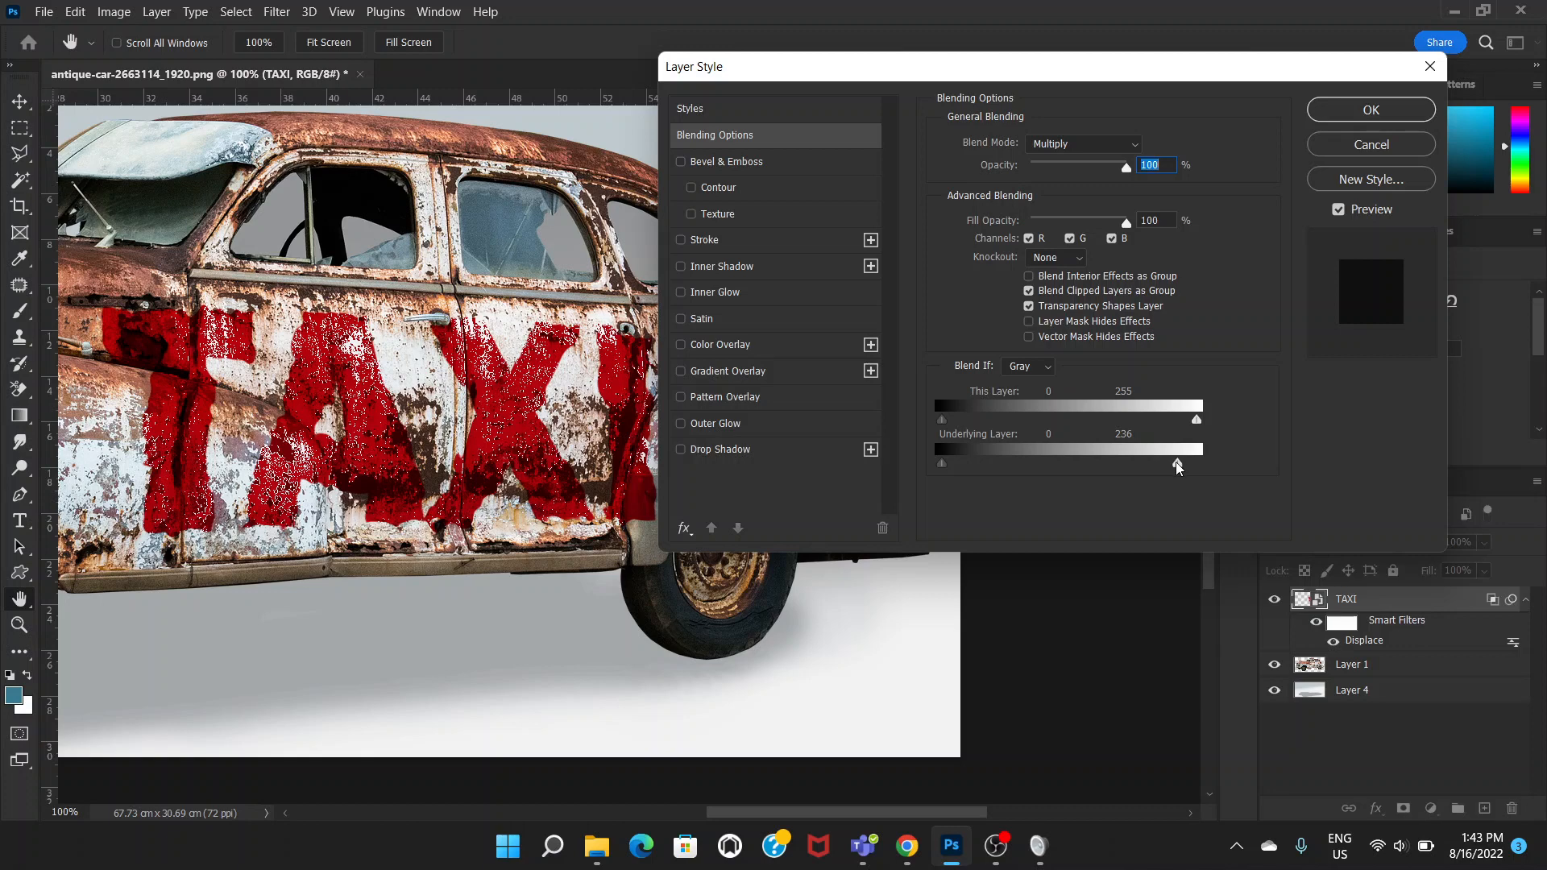
drag(1179, 466, 1181, 466)
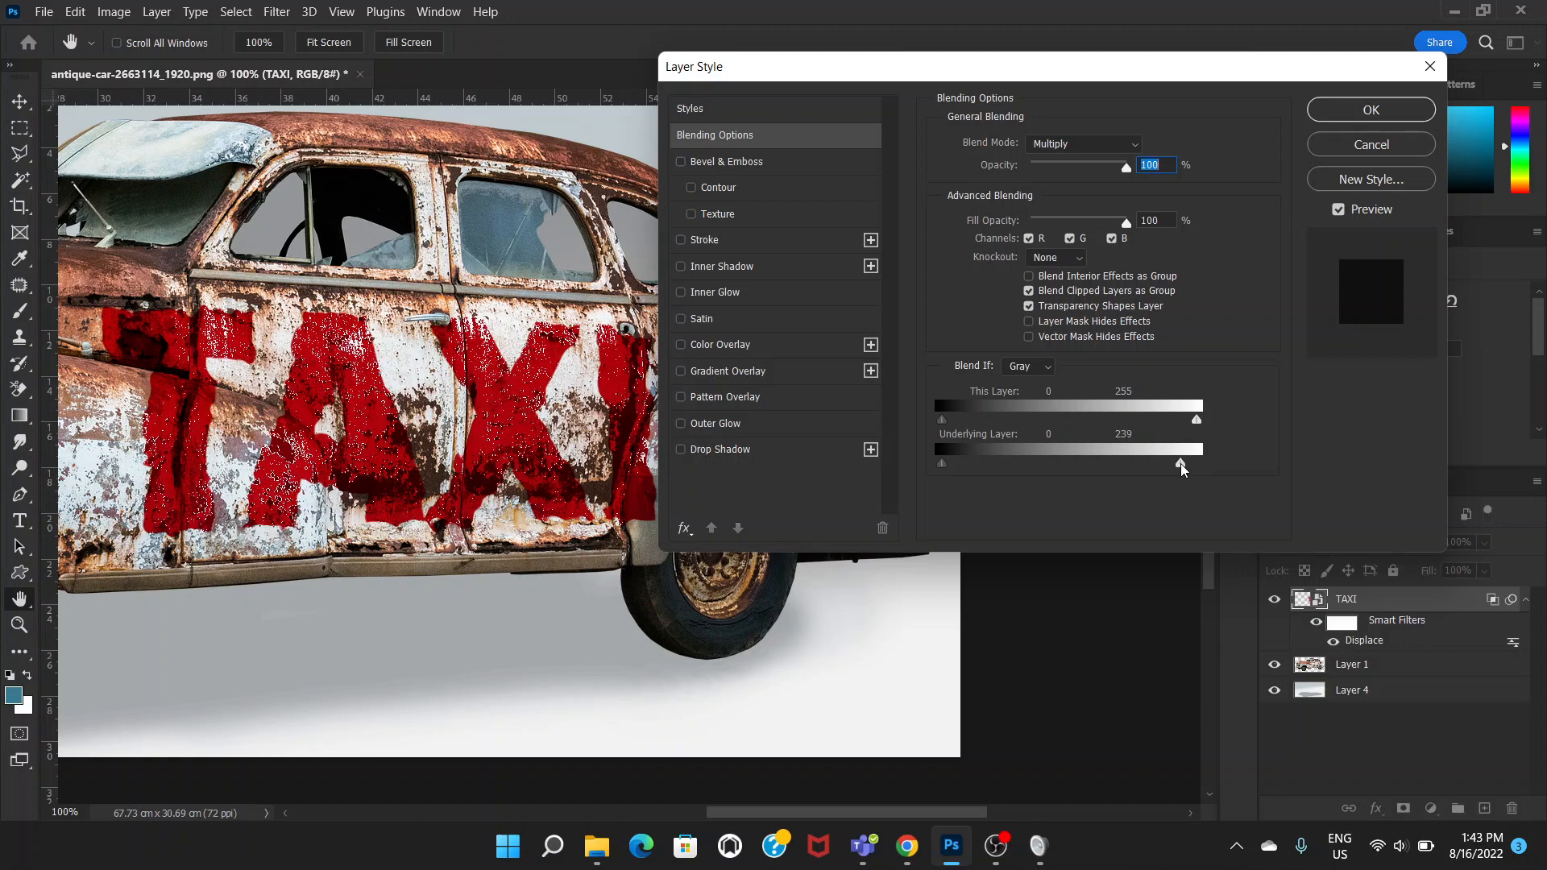
- Split the Underlying Layer white limit to 200 / 255 so the lettering fades over bright paint, and apply the layer style
key(alt)
drag(1181, 465, 1170, 475)
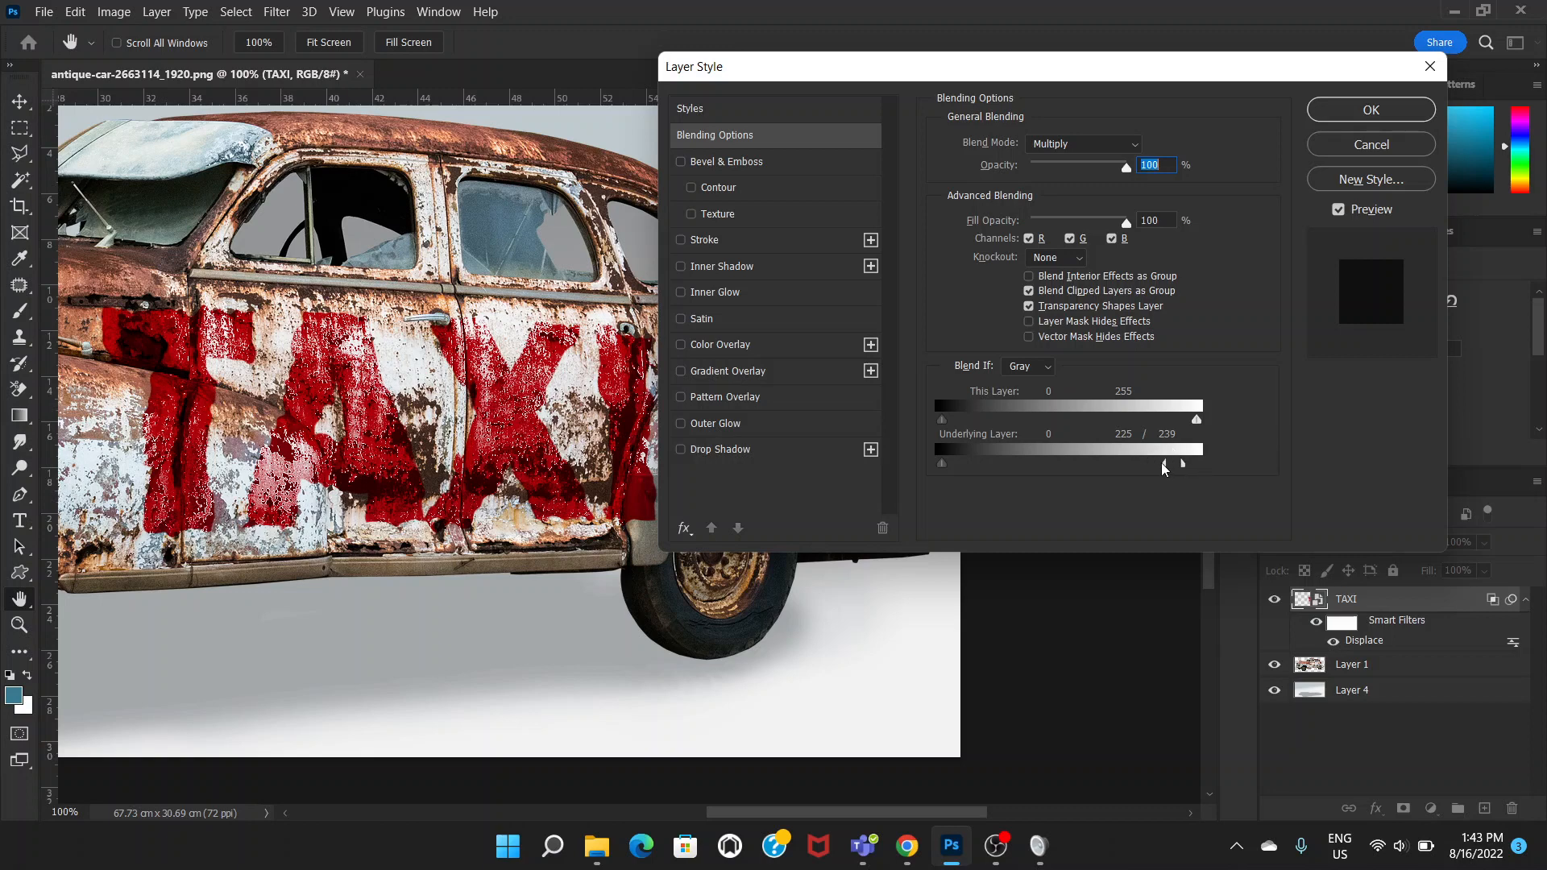
drag(1164, 470, 1154, 472)
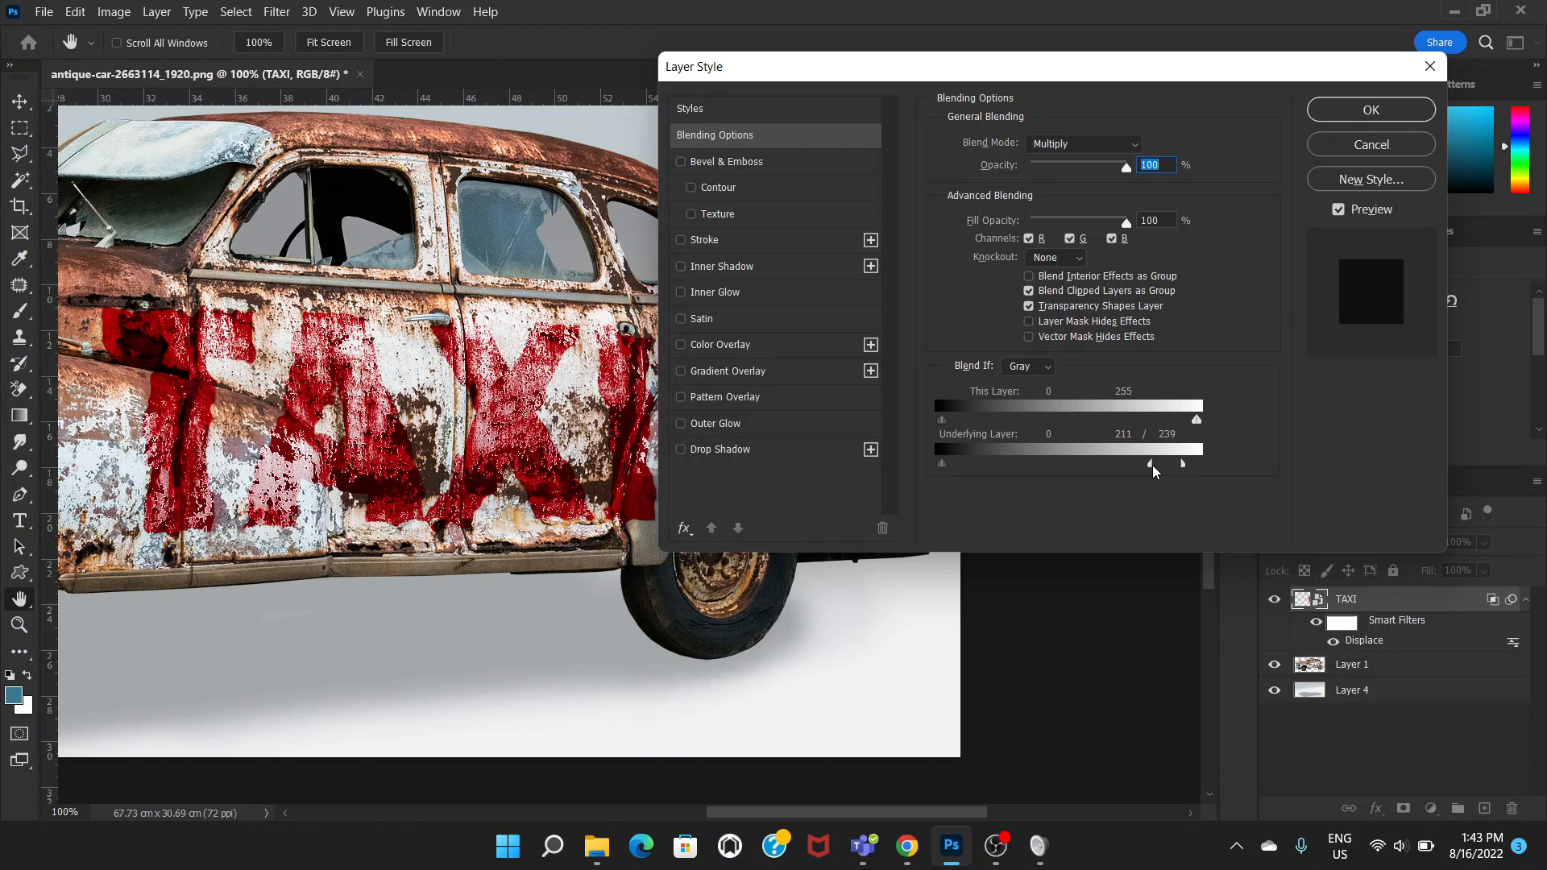
drag(1155, 471, 1148, 468)
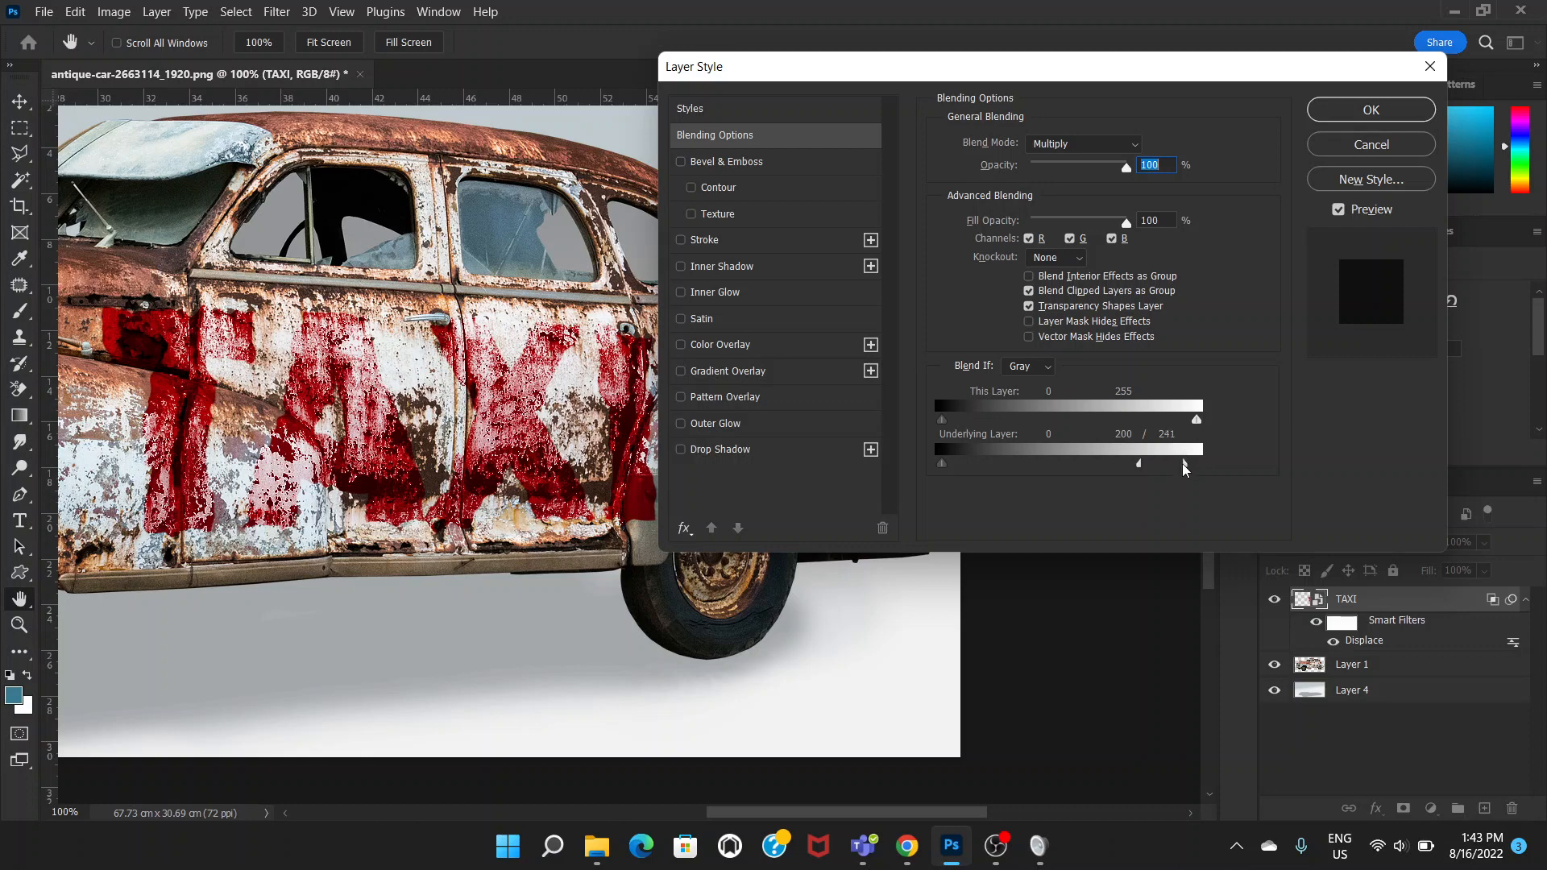
drag(1185, 470, 1199, 475)
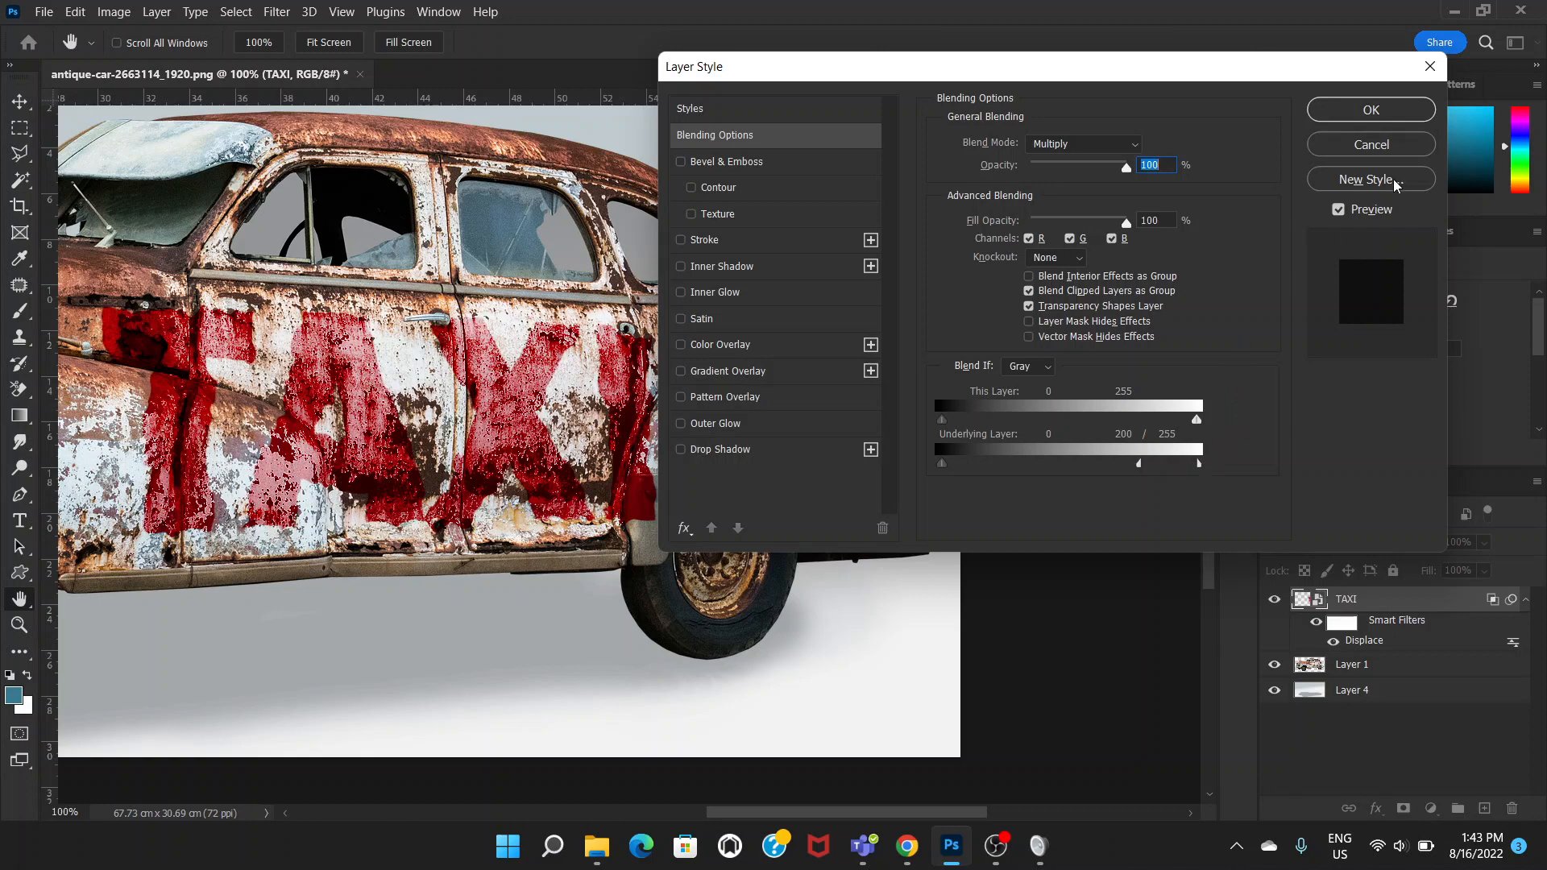
click(1379, 111)
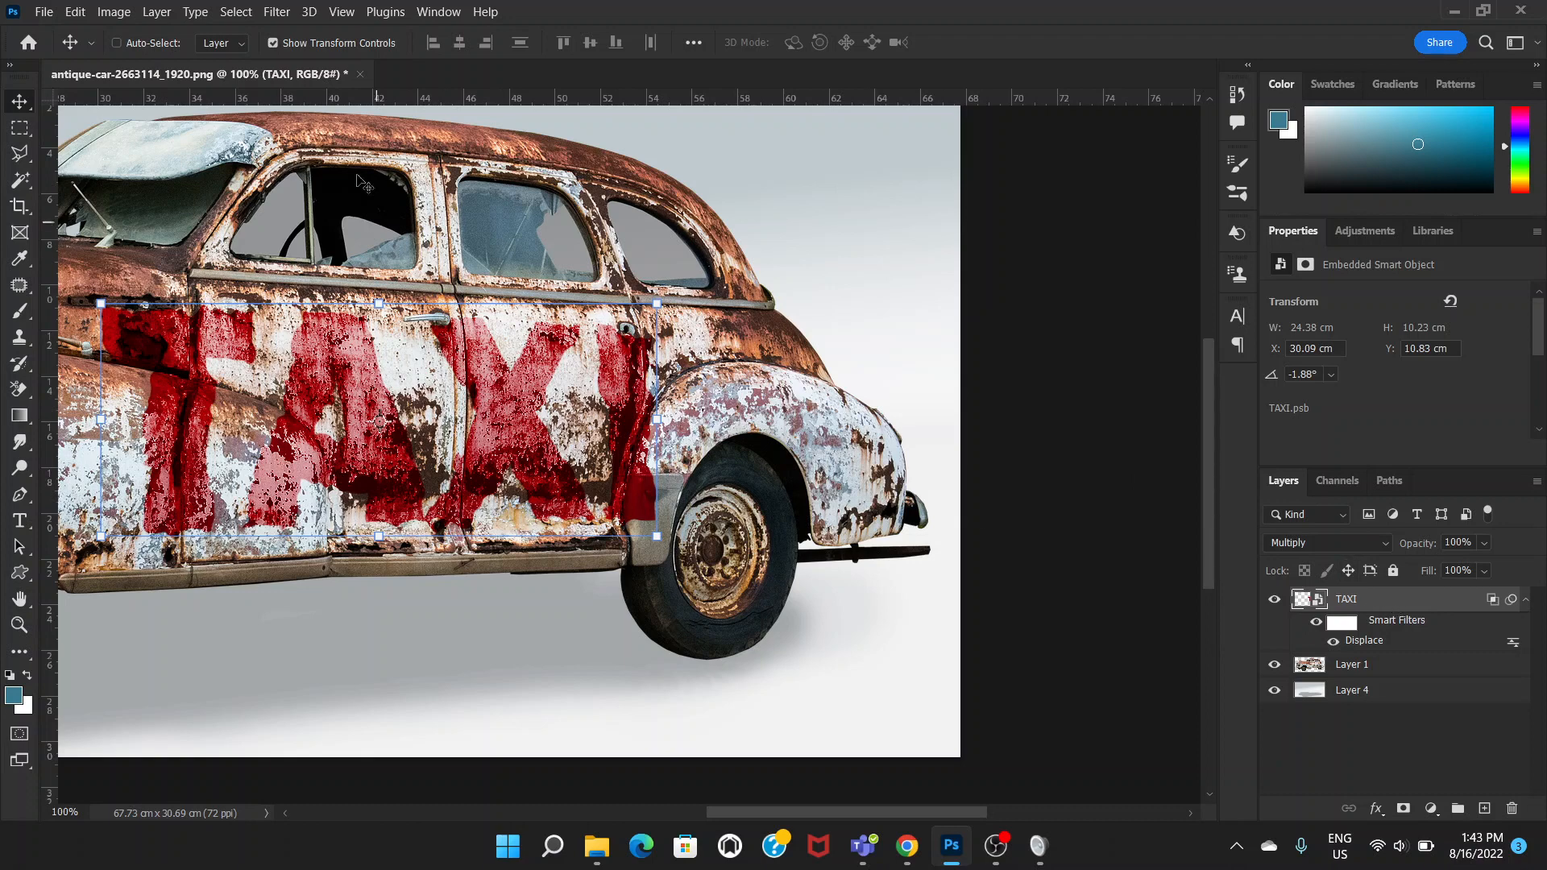
- Apply a Gaussian Blur smart filter with a 3.1-pixel radius to the TAXI layer, and check the lettering without transform handles
click(275, 13)
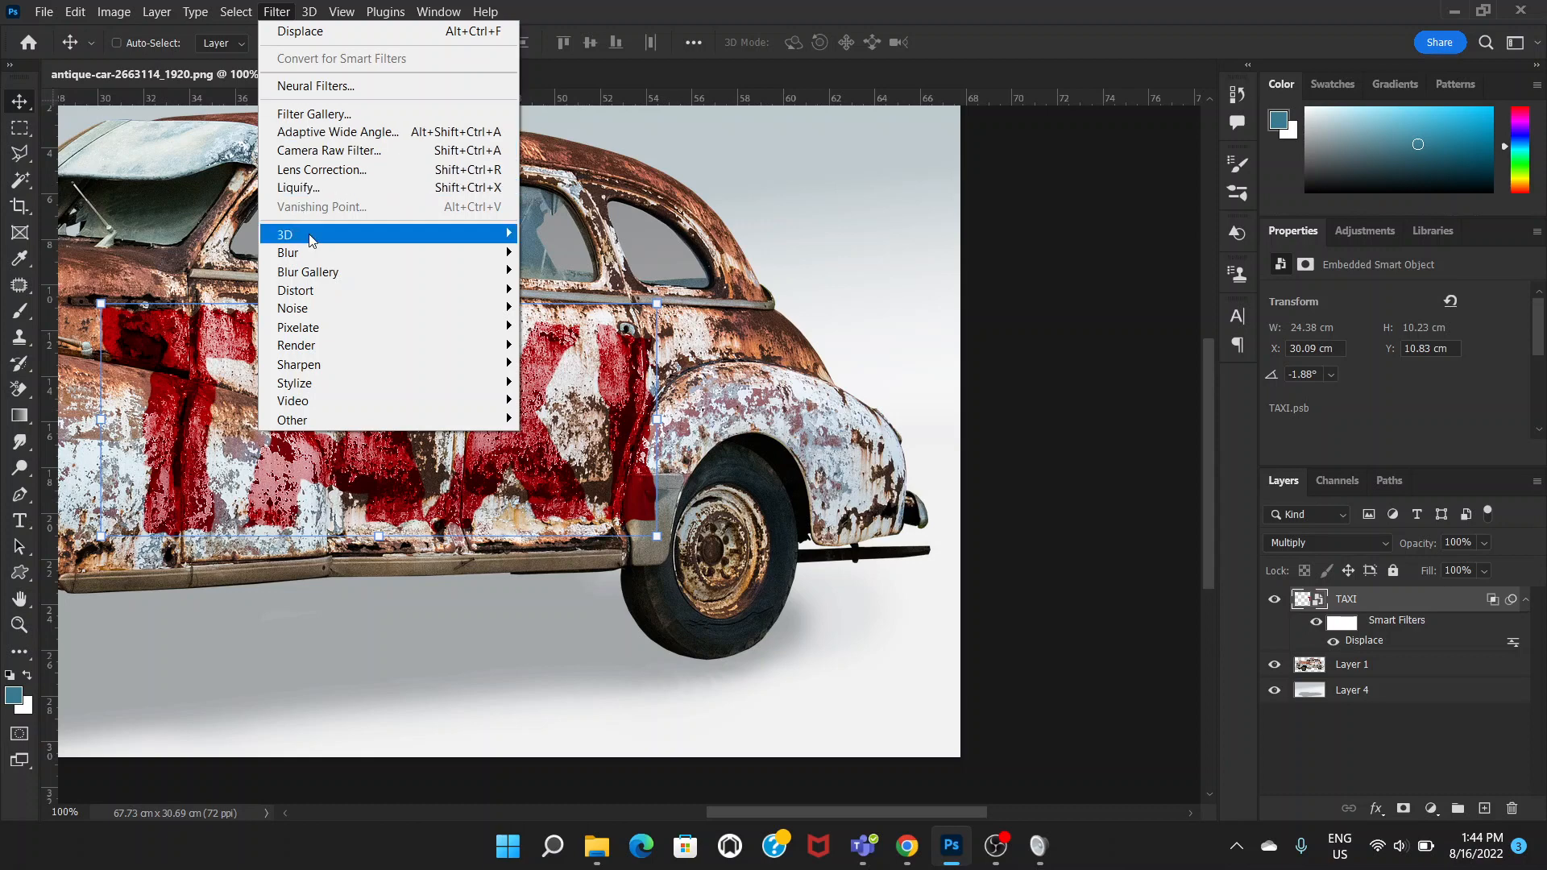
mouse_move(342, 256)
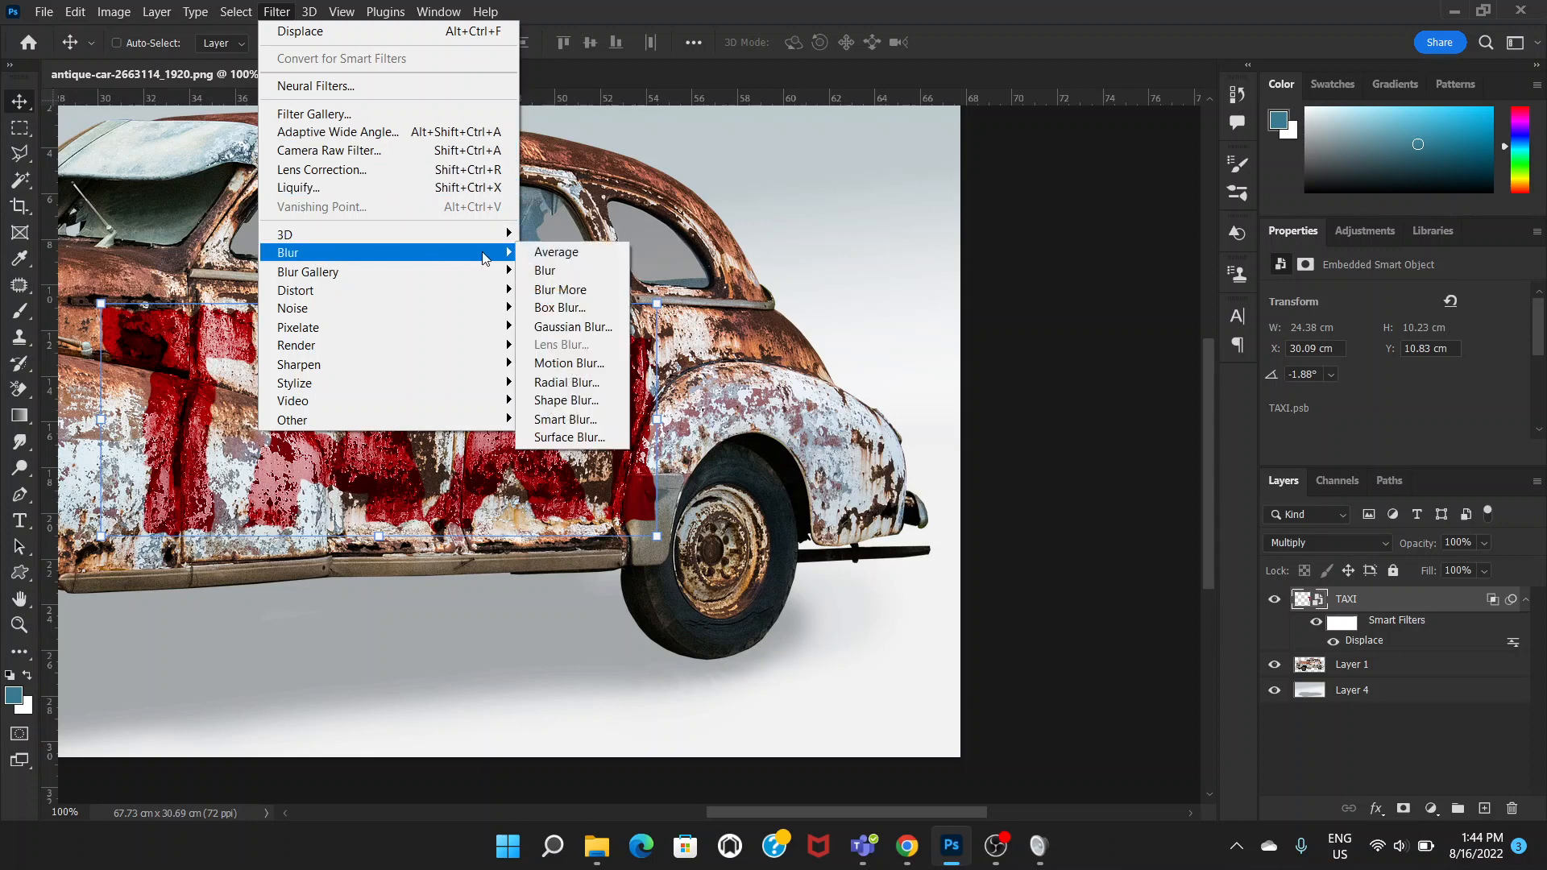
click(585, 333)
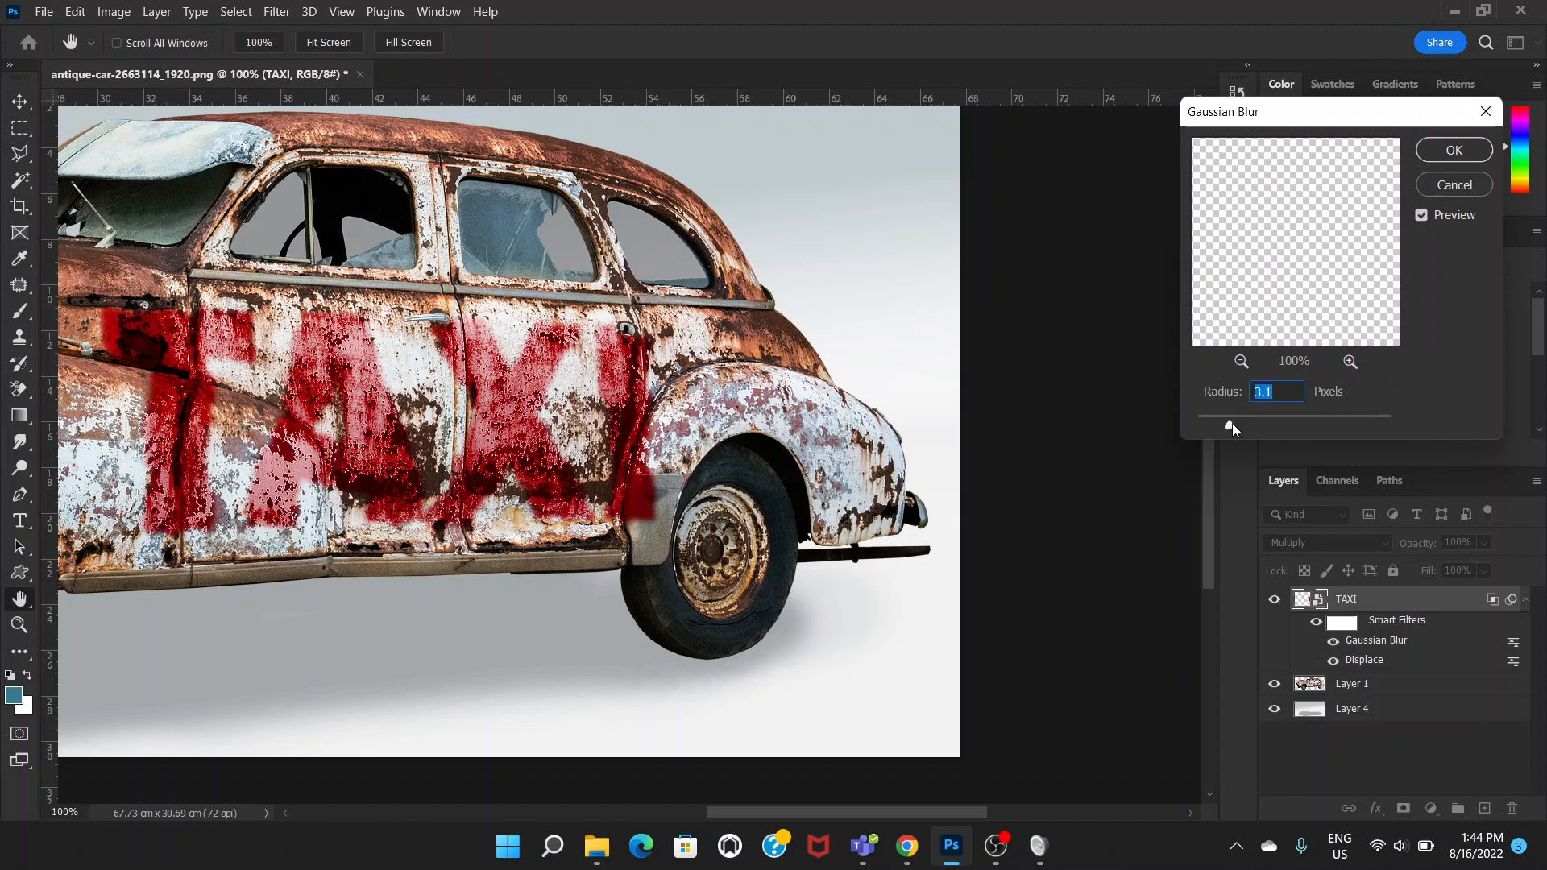
click(1456, 151)
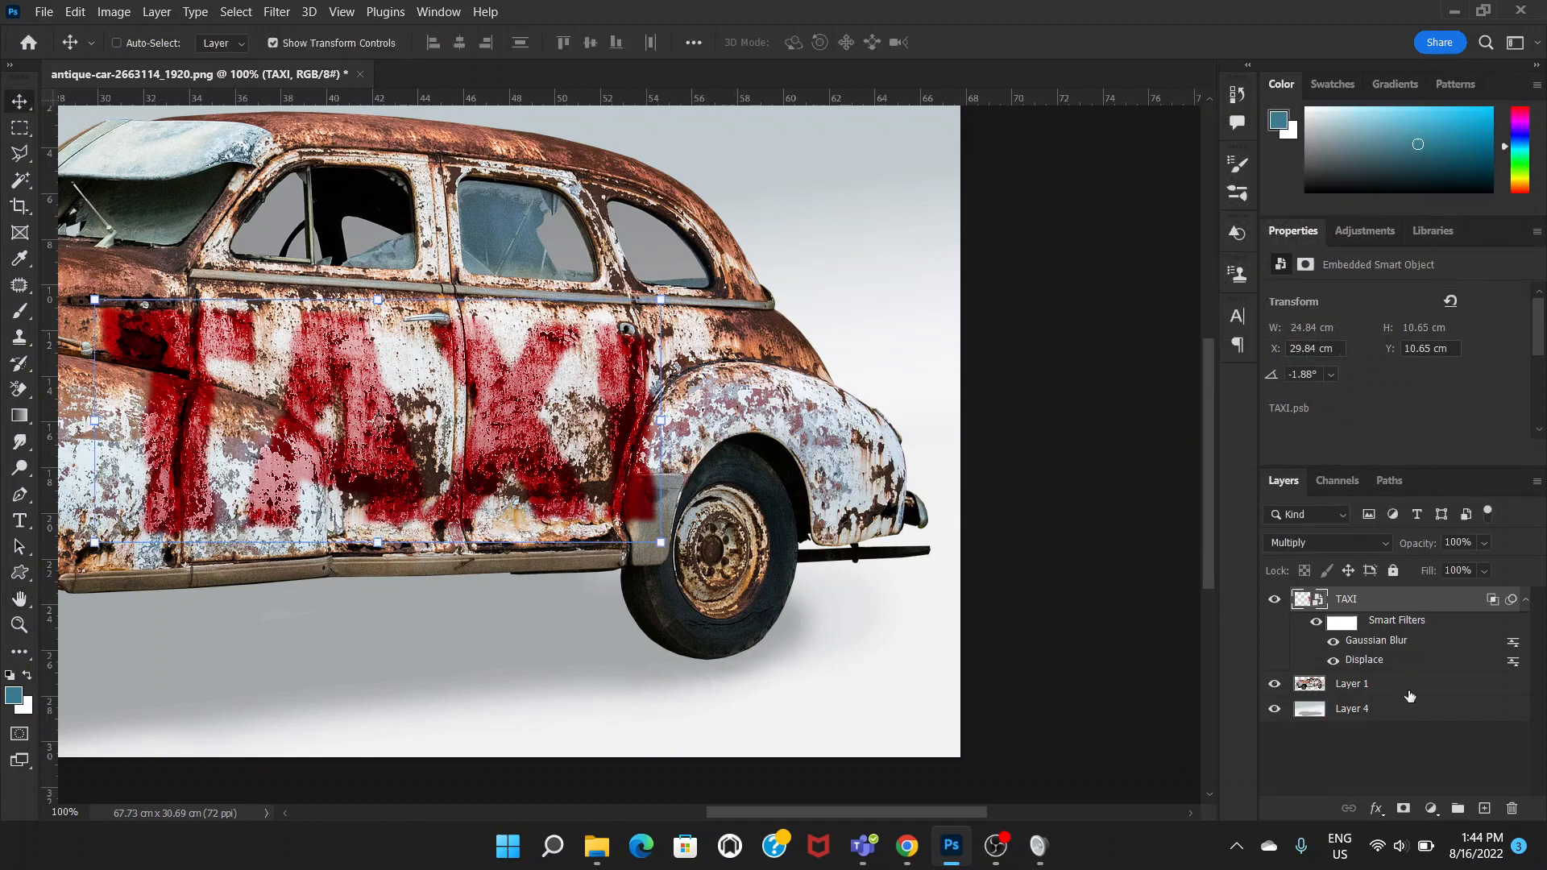
click(1425, 713)
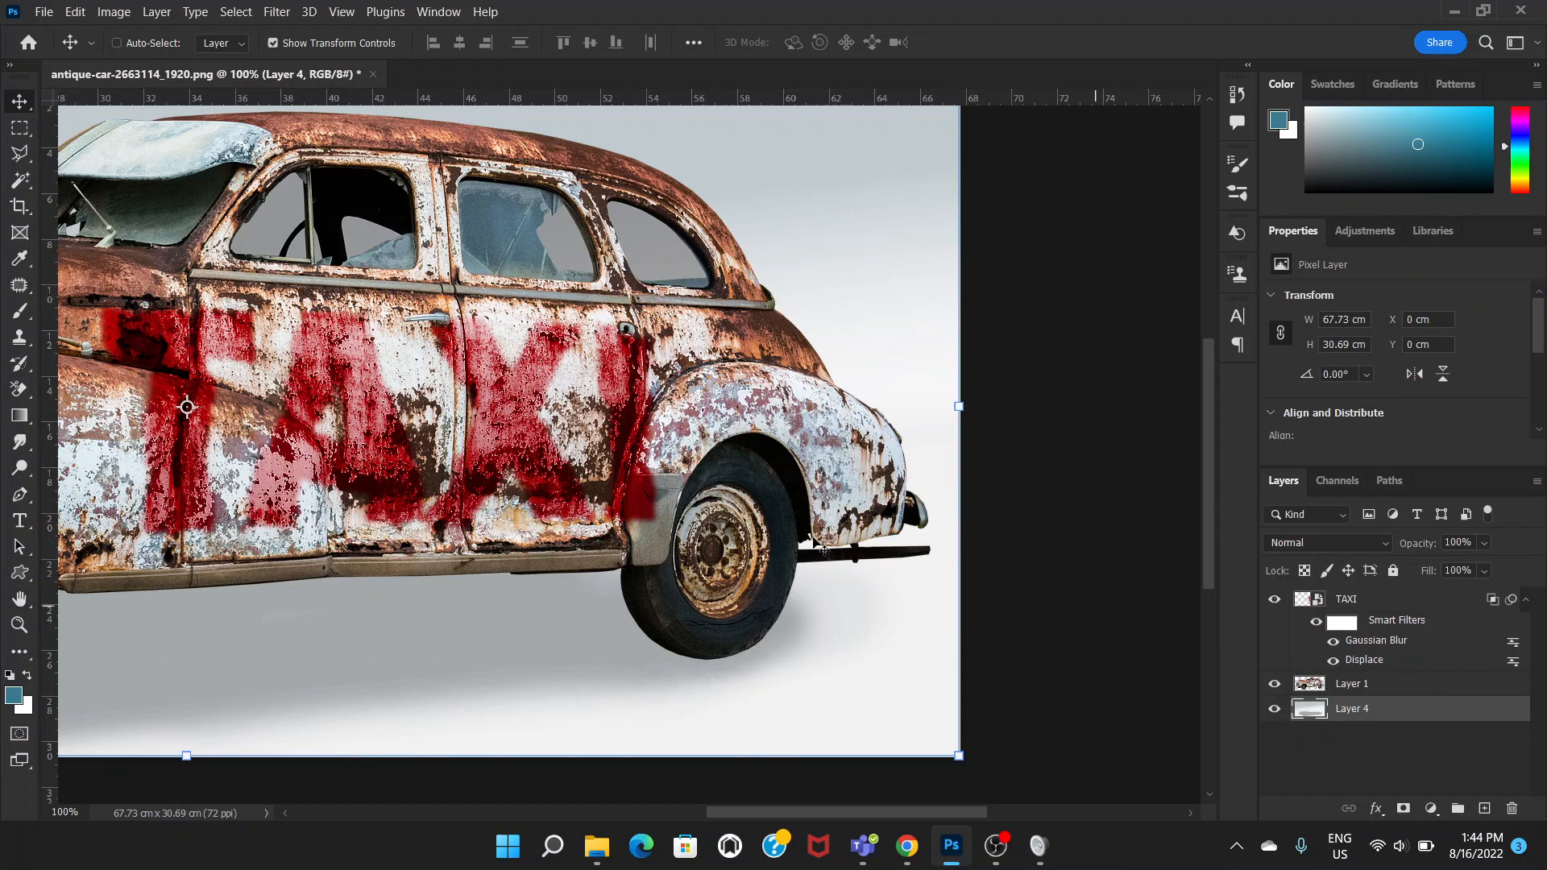
click(18, 135)
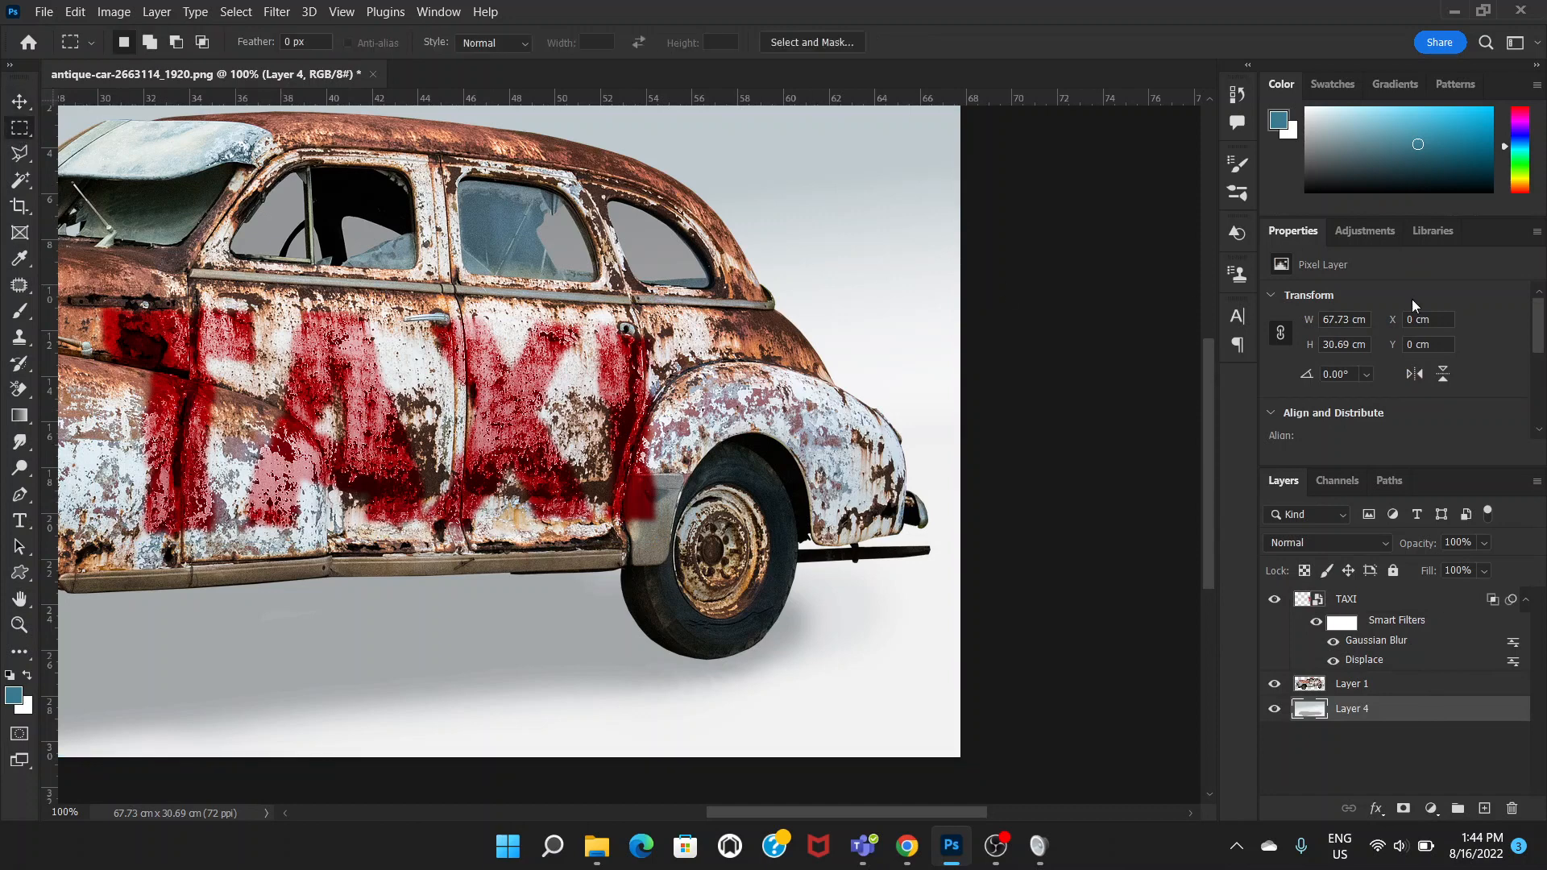
- Lower the TAXI layer's opacity to 73% so the red lettering looks more faded on the car's side
click(1427, 610)
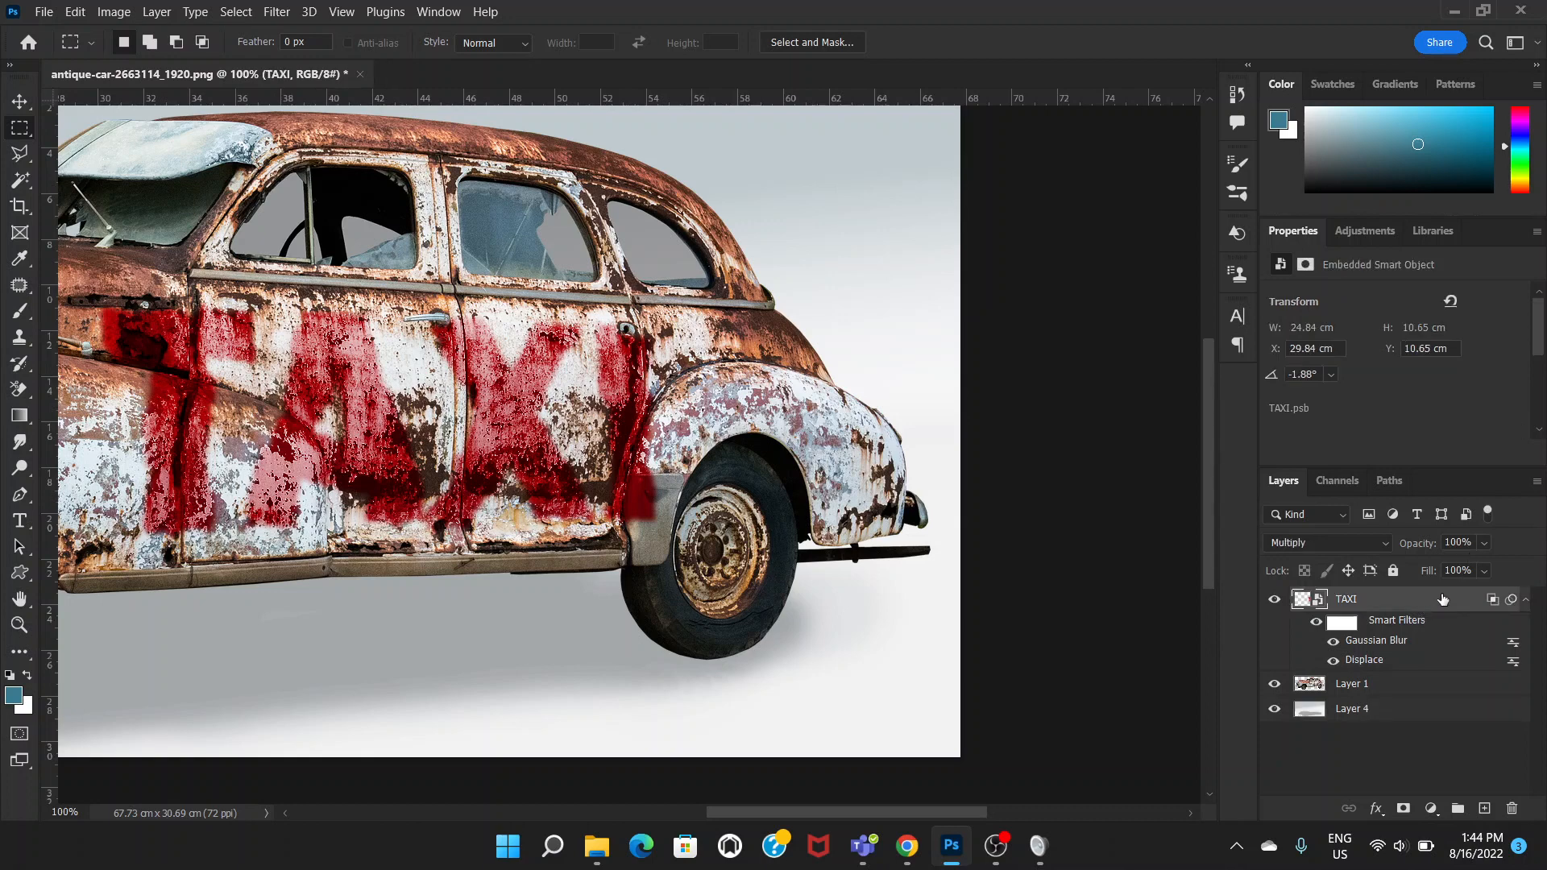
click(1484, 544)
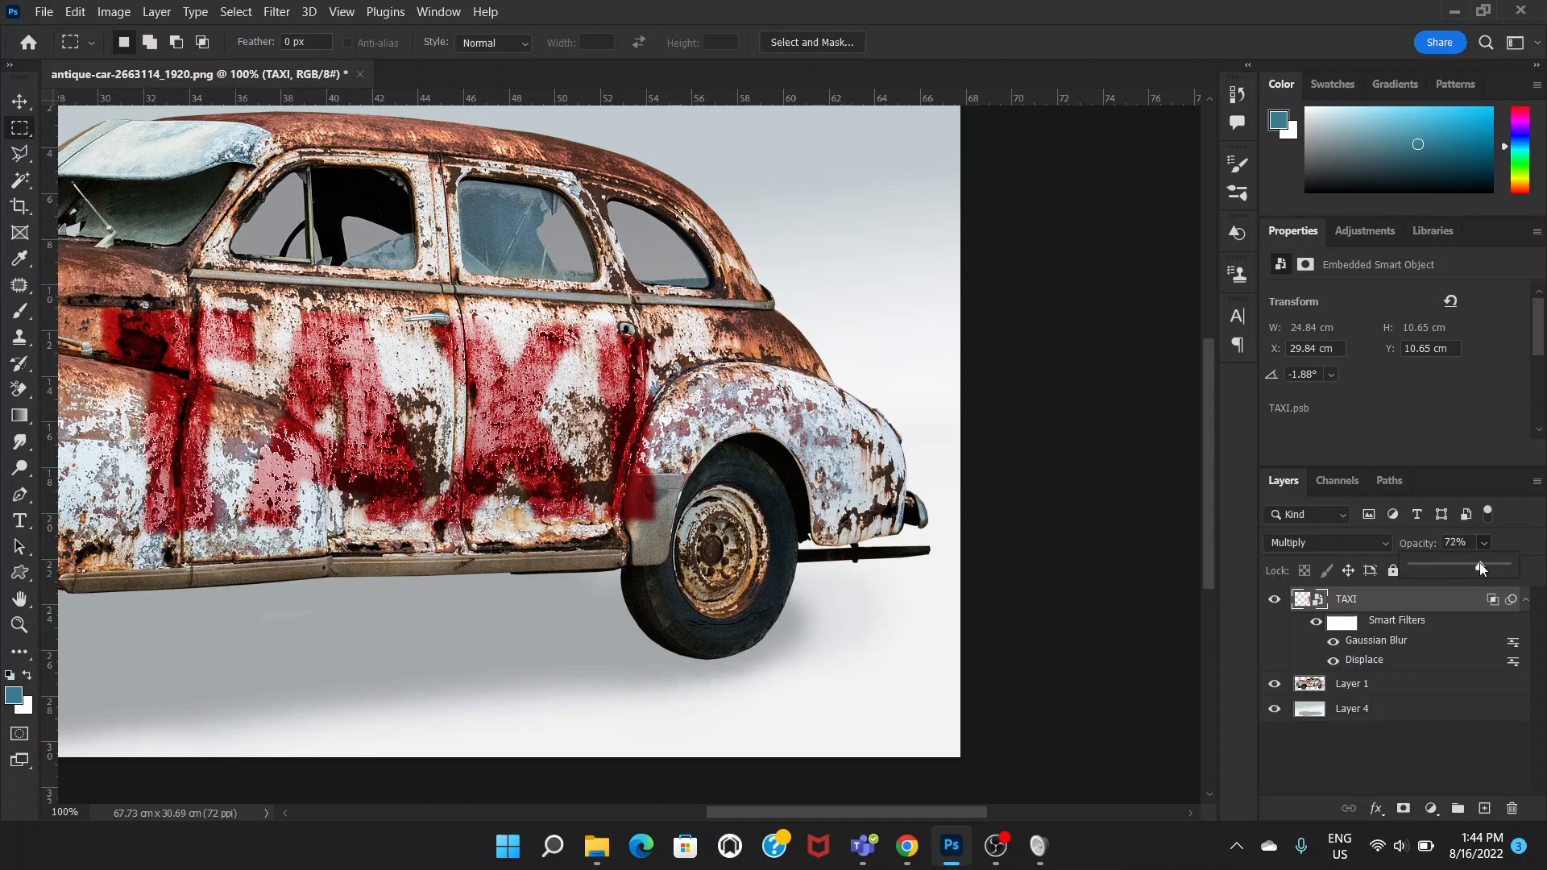
drag(1477, 568, 1470, 568)
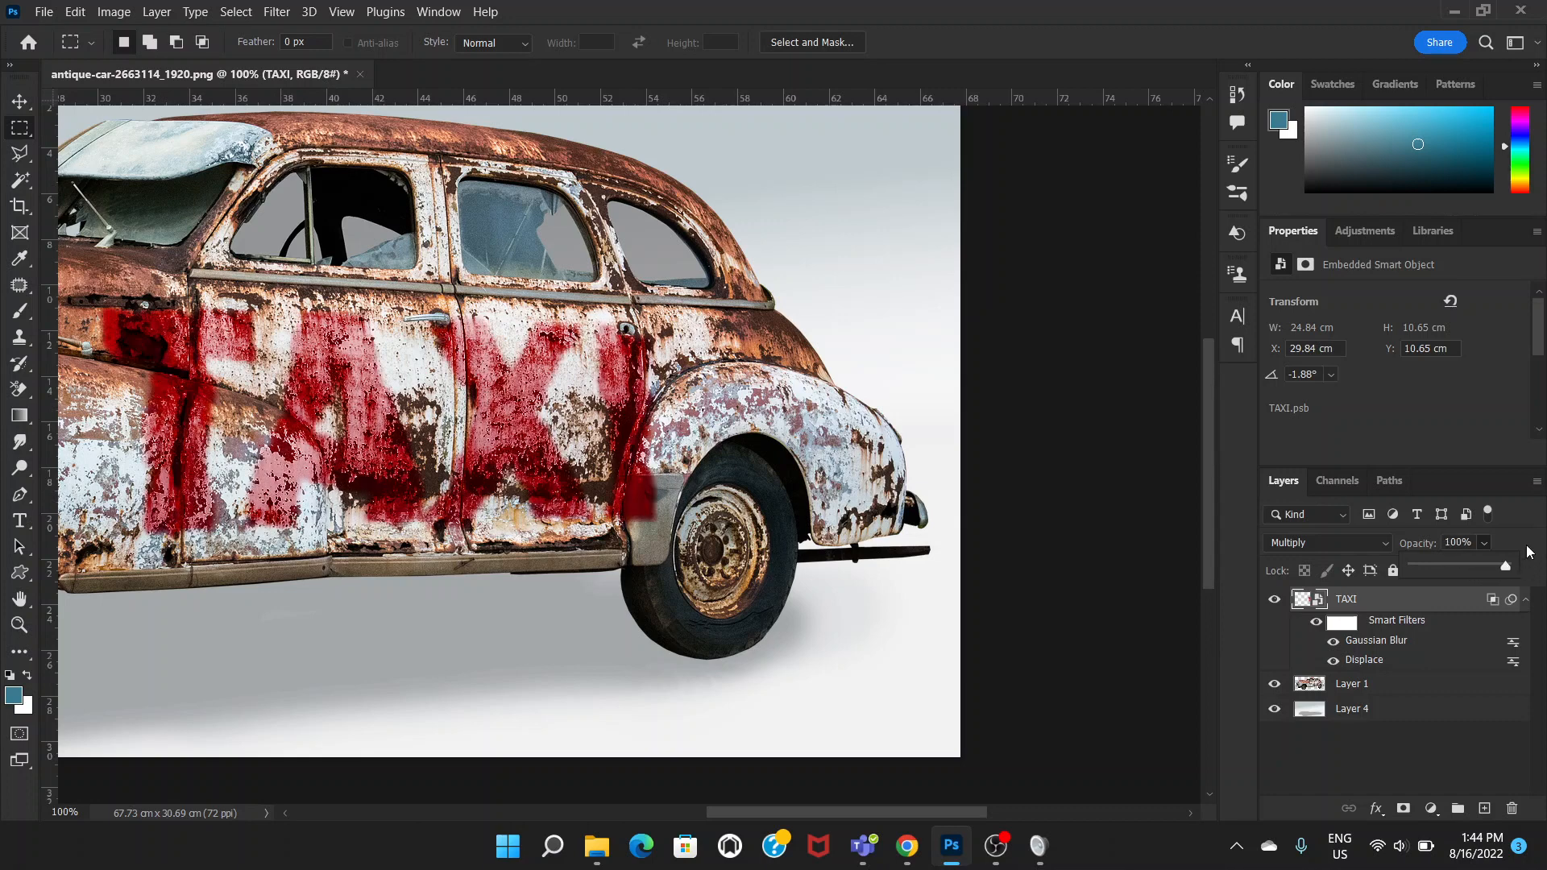
key(ctrl+minus)
key(ctrl+minus)
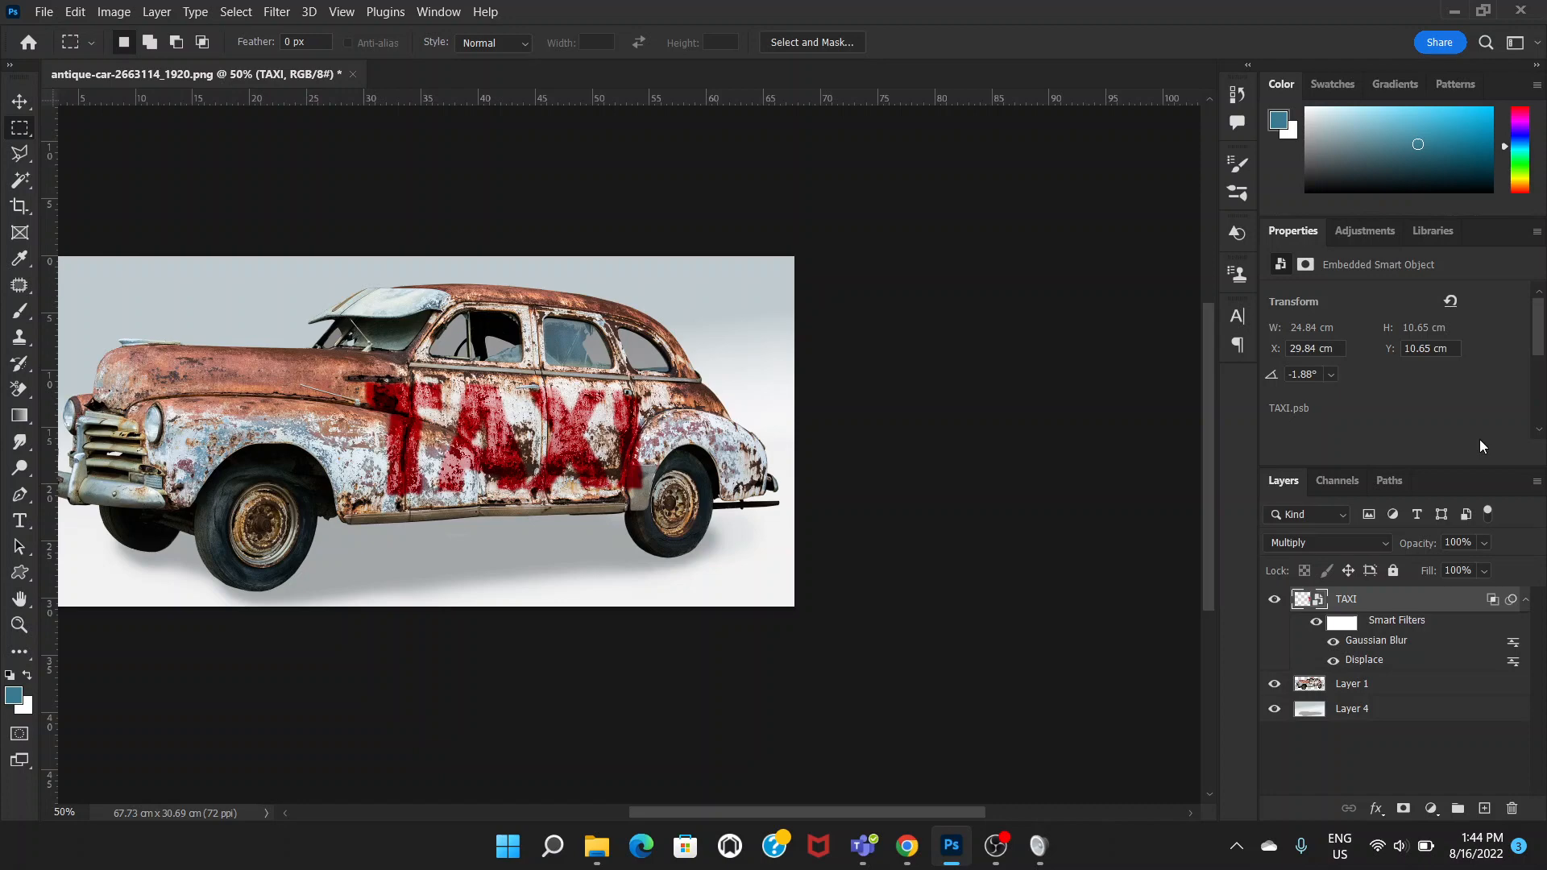
click(1484, 543)
key(ctrl+plus)
key(ctrl+plus)
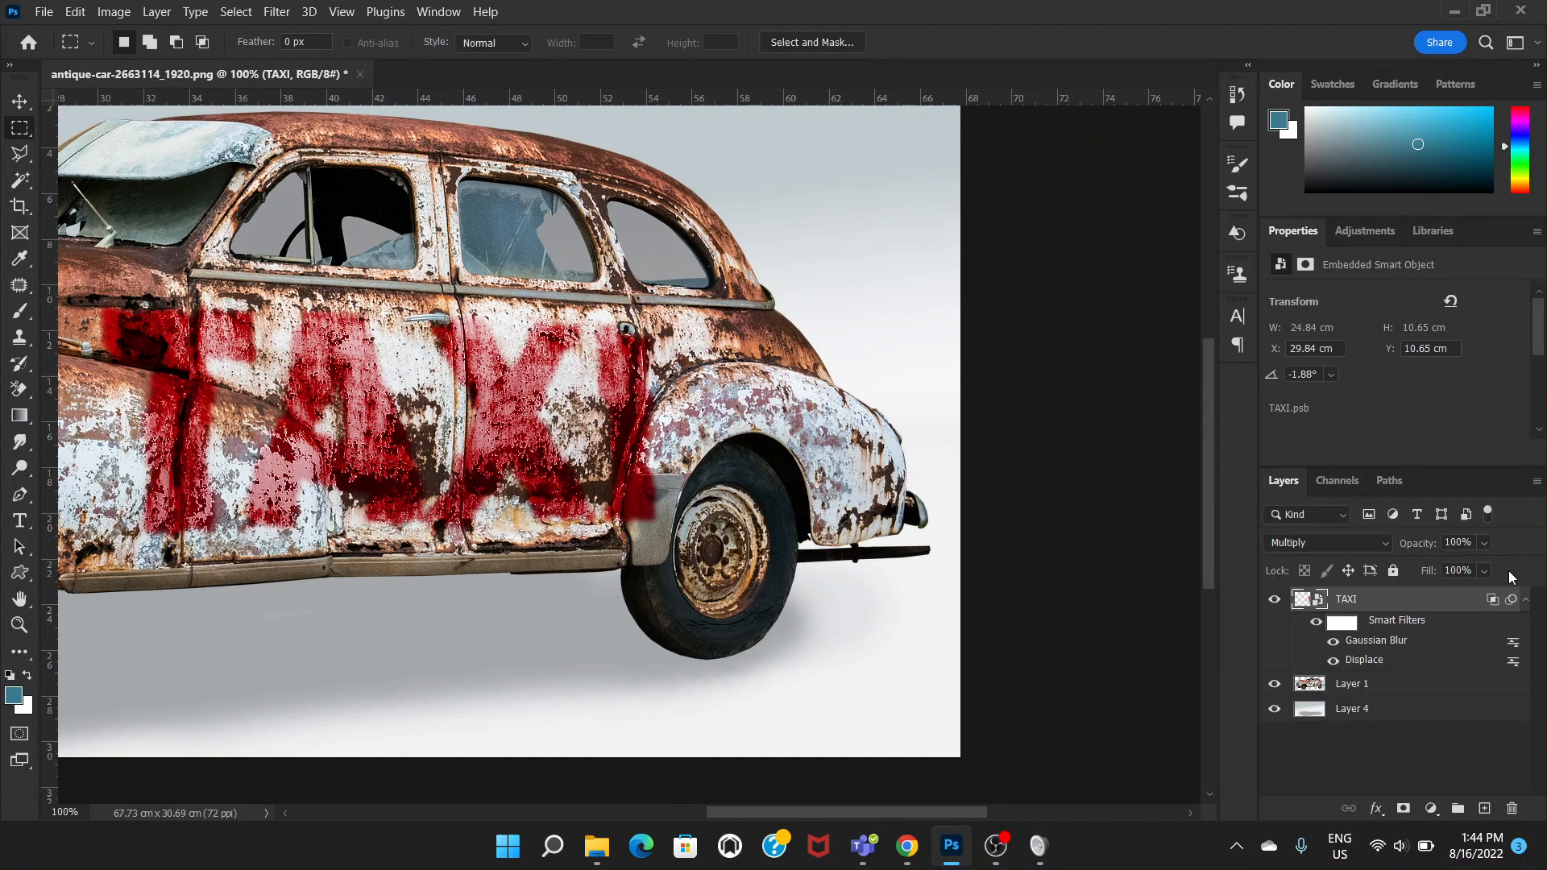
click(1484, 571)
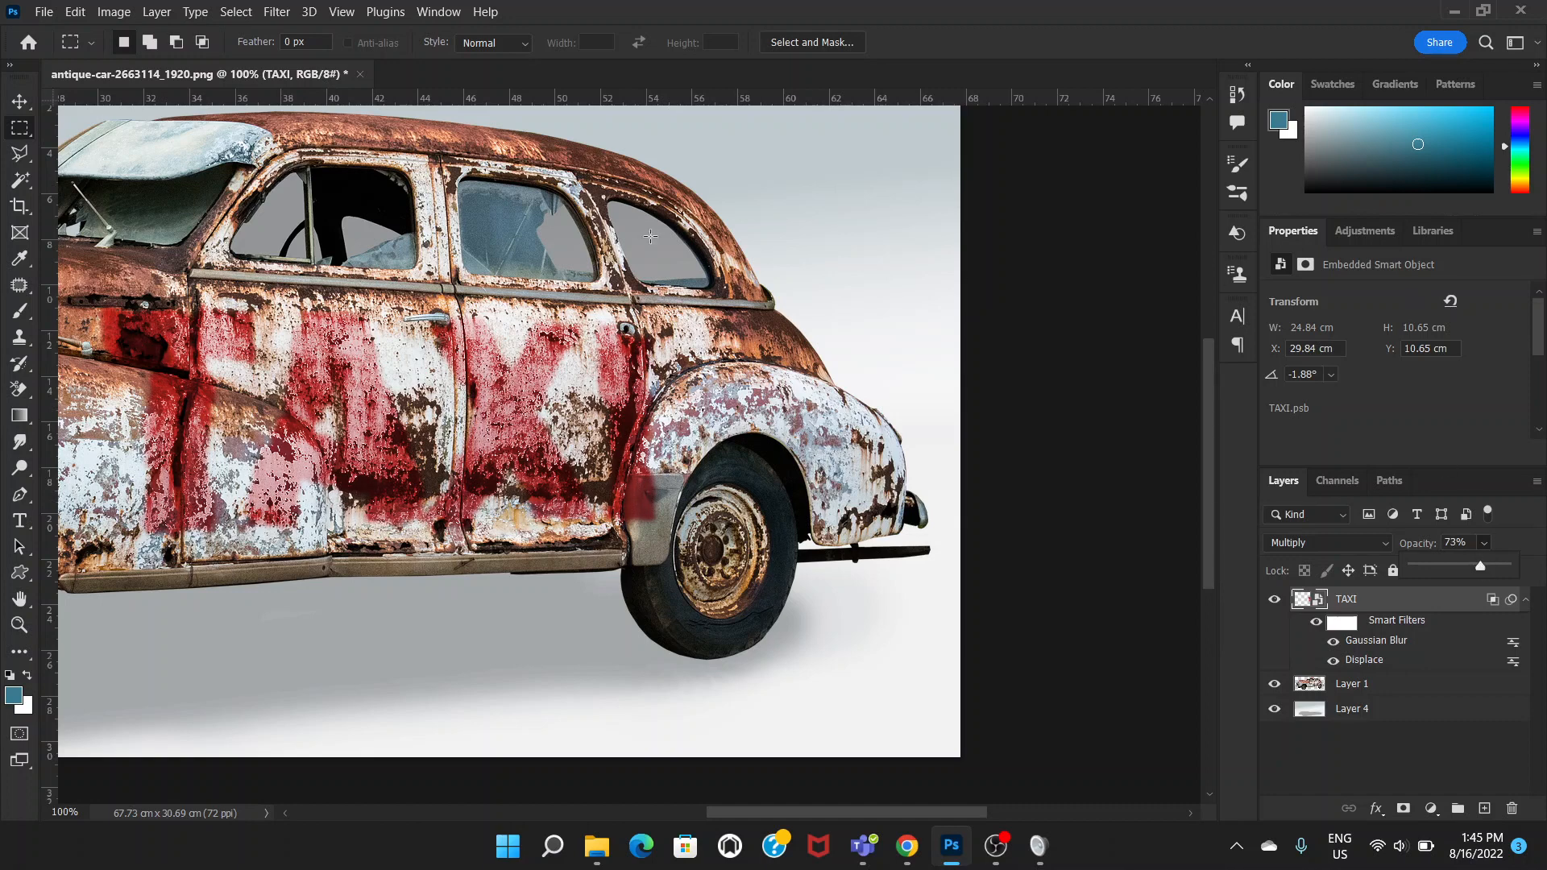
click(7, 132)
- Examine the faded lettering across the whole car side, with Layer 4 selected and the transform handles hidden
key(ctrl+minus)
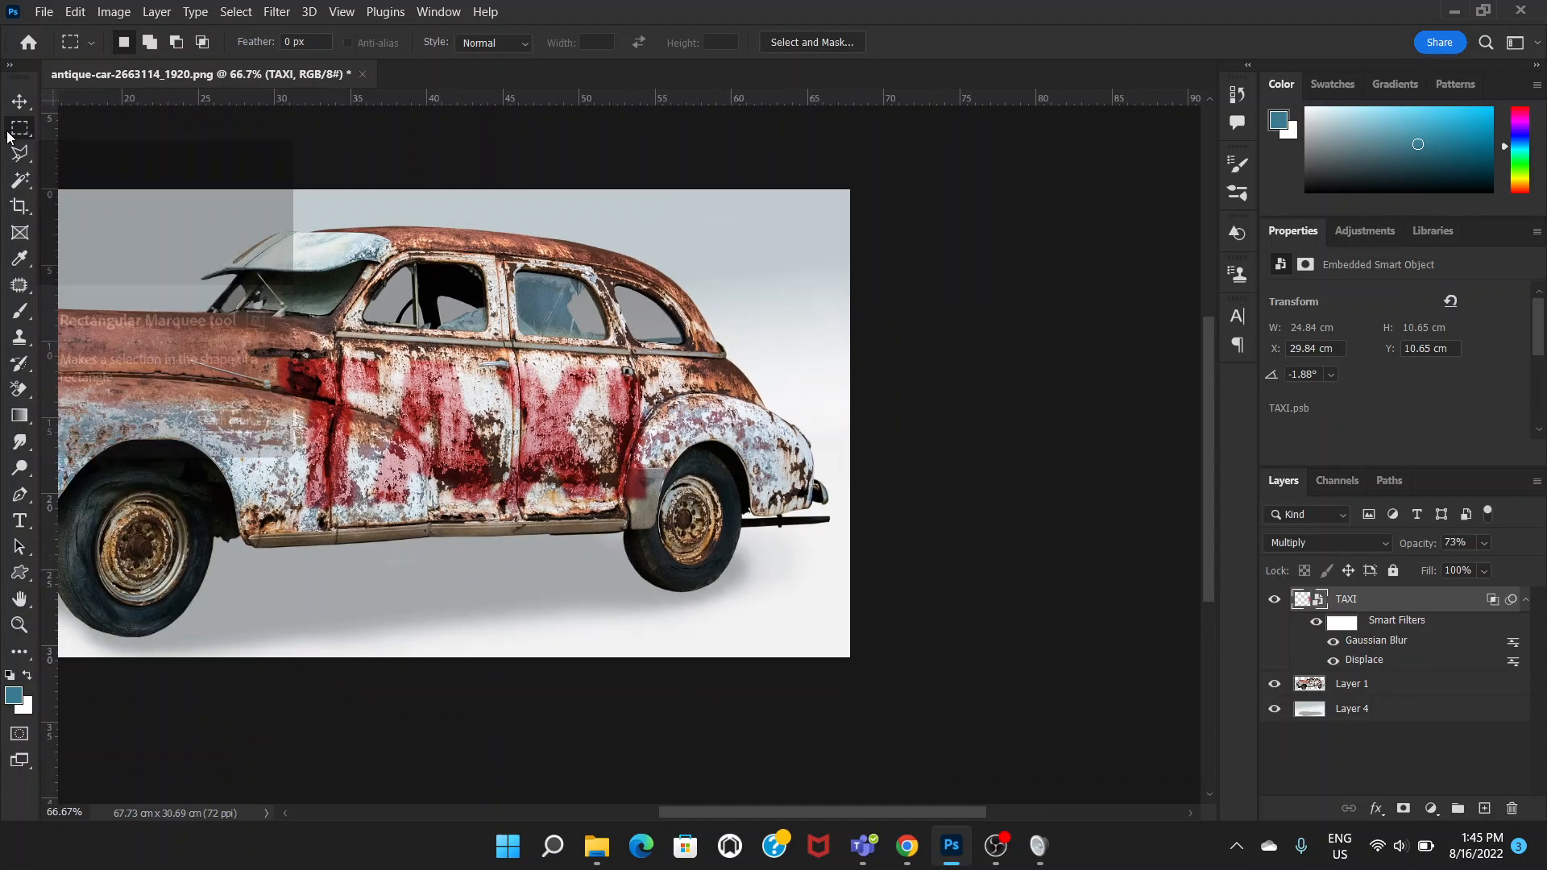
click(18, 102)
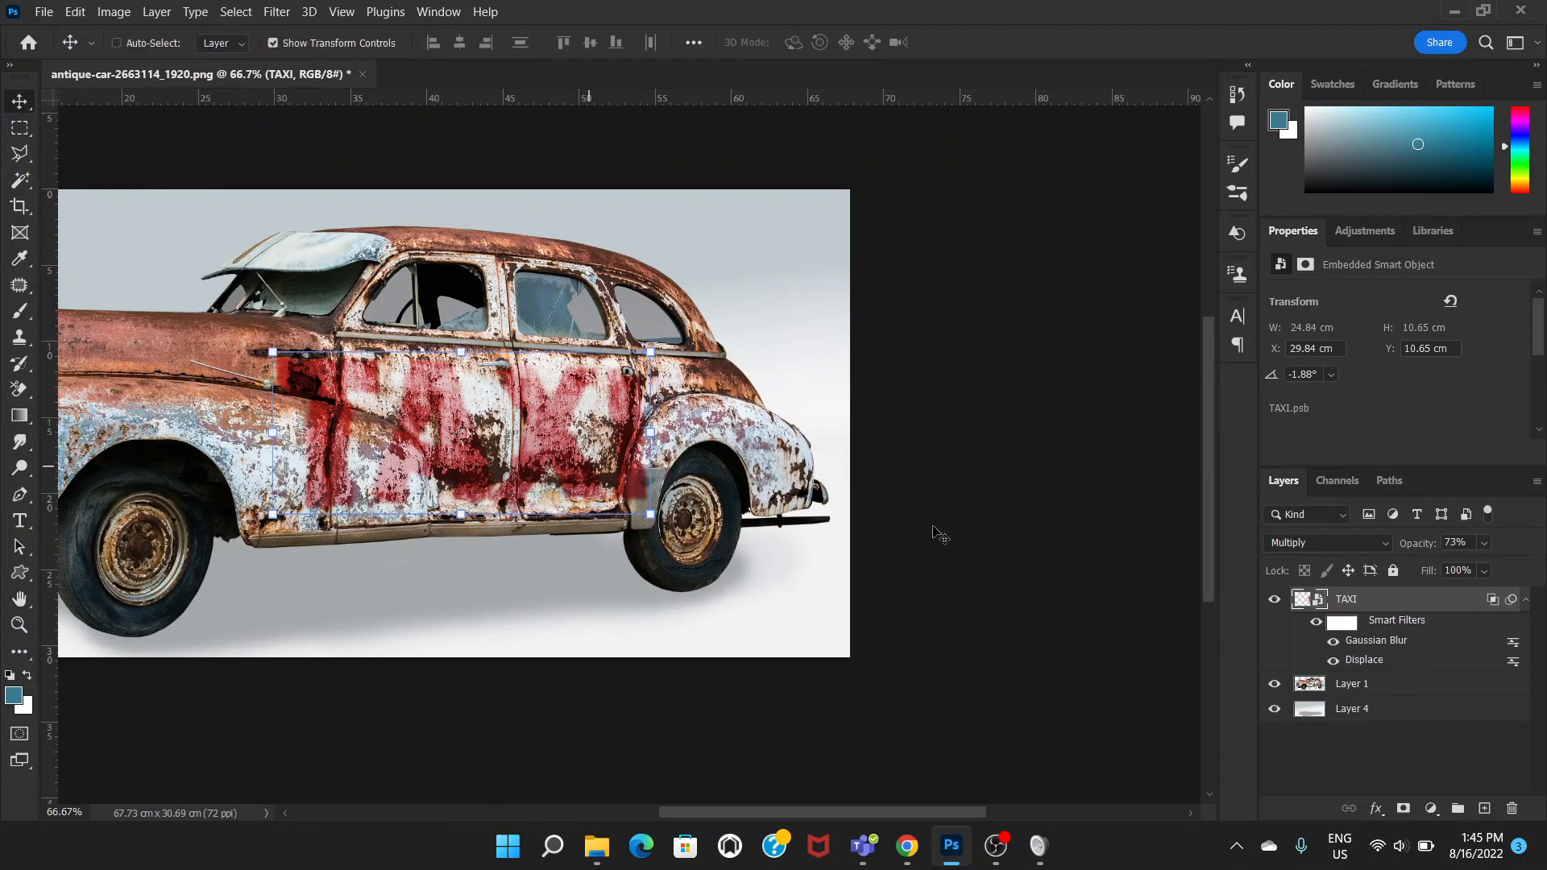
click(1411, 713)
drag(425, 504, 667, 523)
key(ctrl)
key(ctrl+plus)
drag(498, 445, 555, 435)
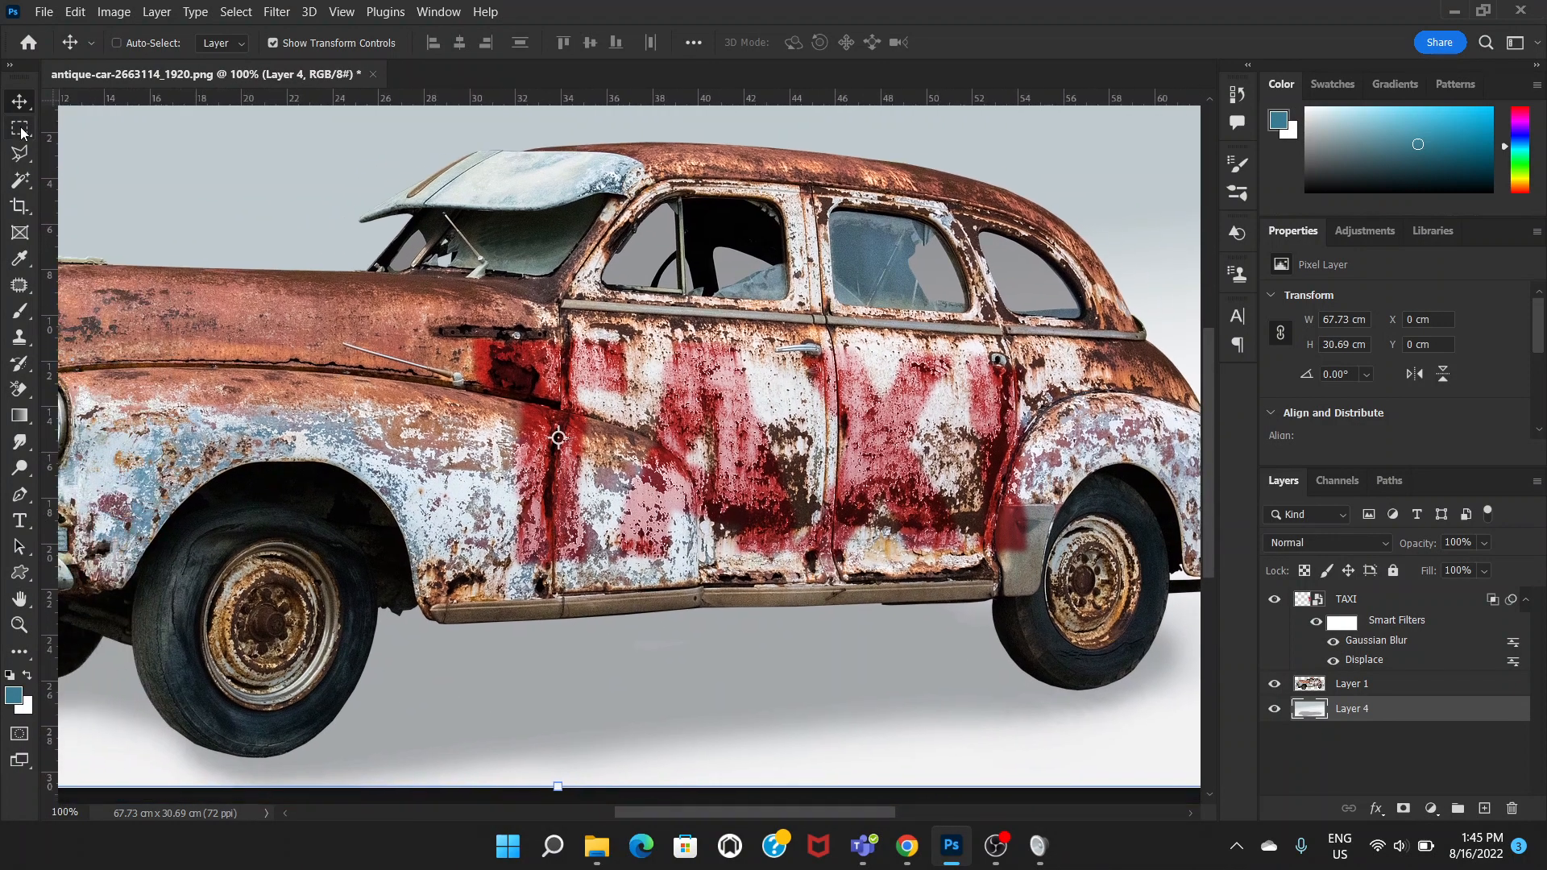
key(m)
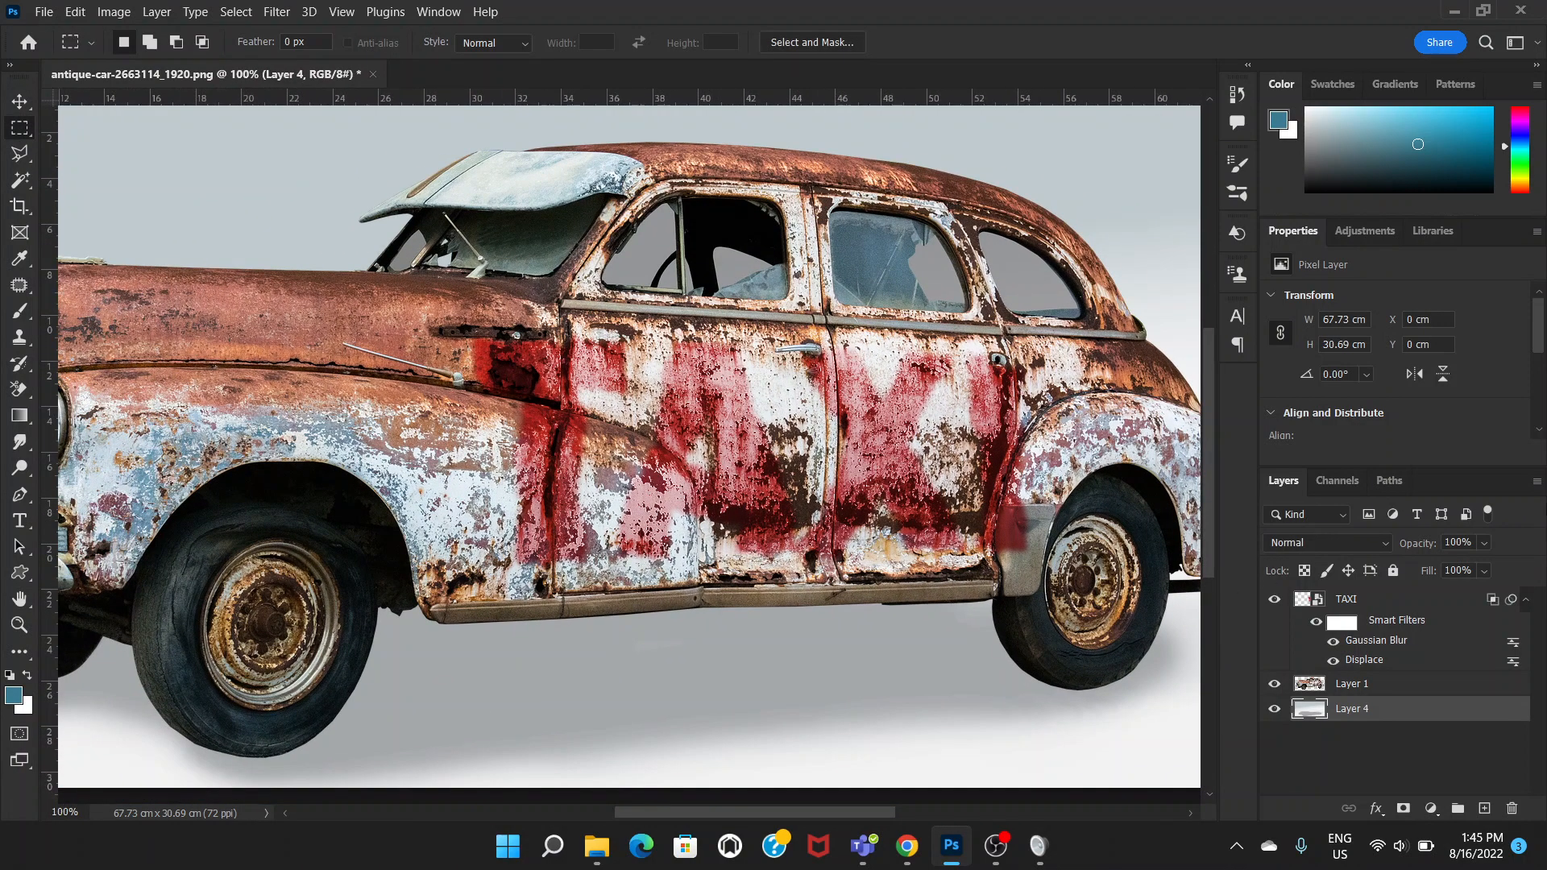